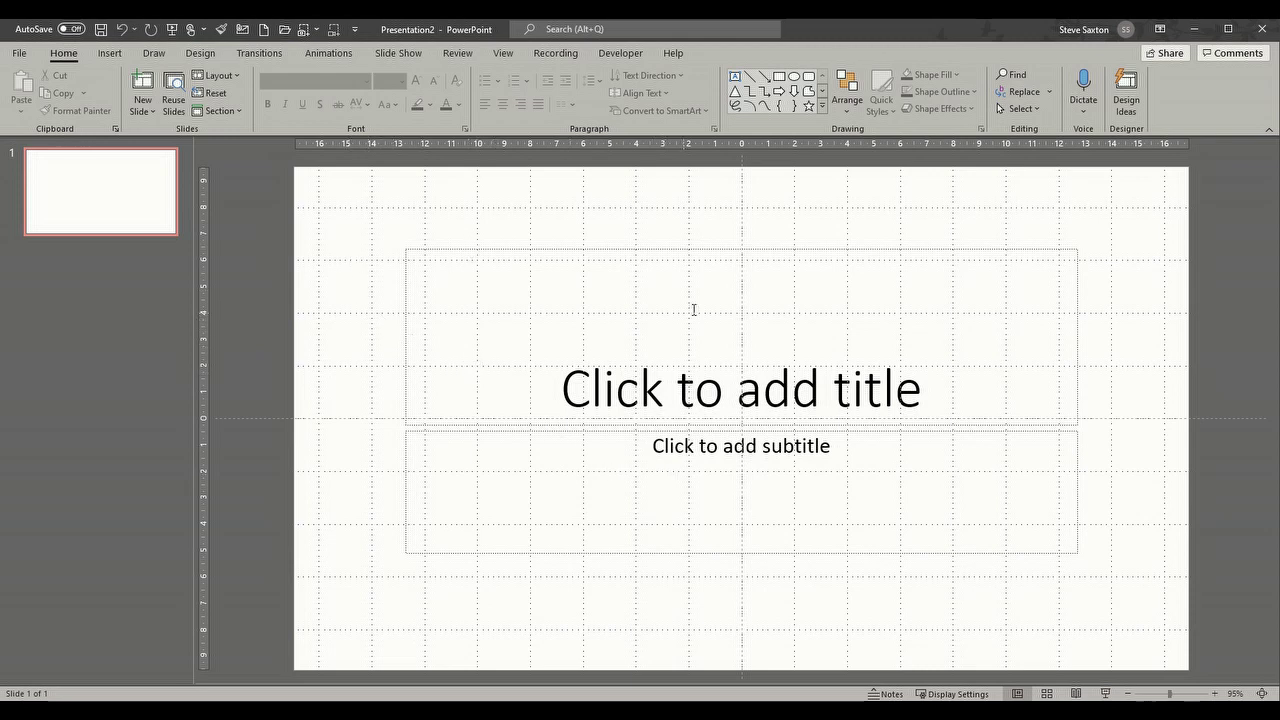
Step: Change the title slide to the Blank layout
click(216, 75)
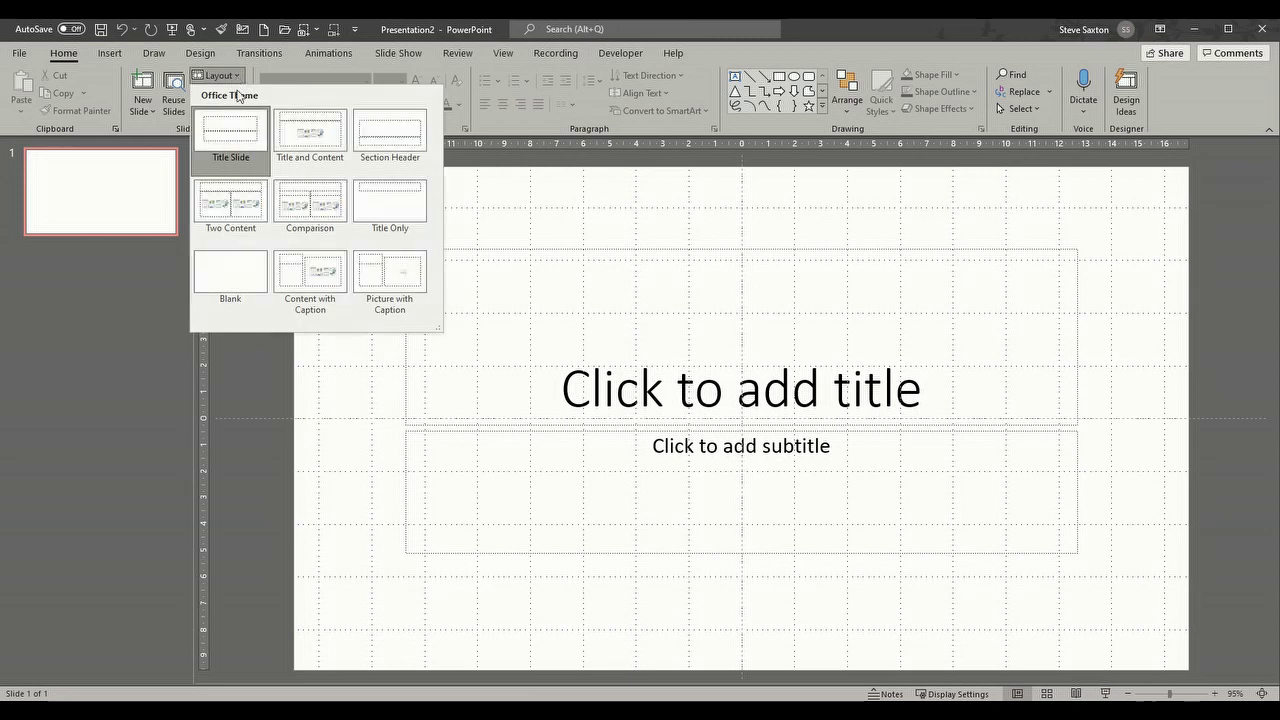
click(229, 270)
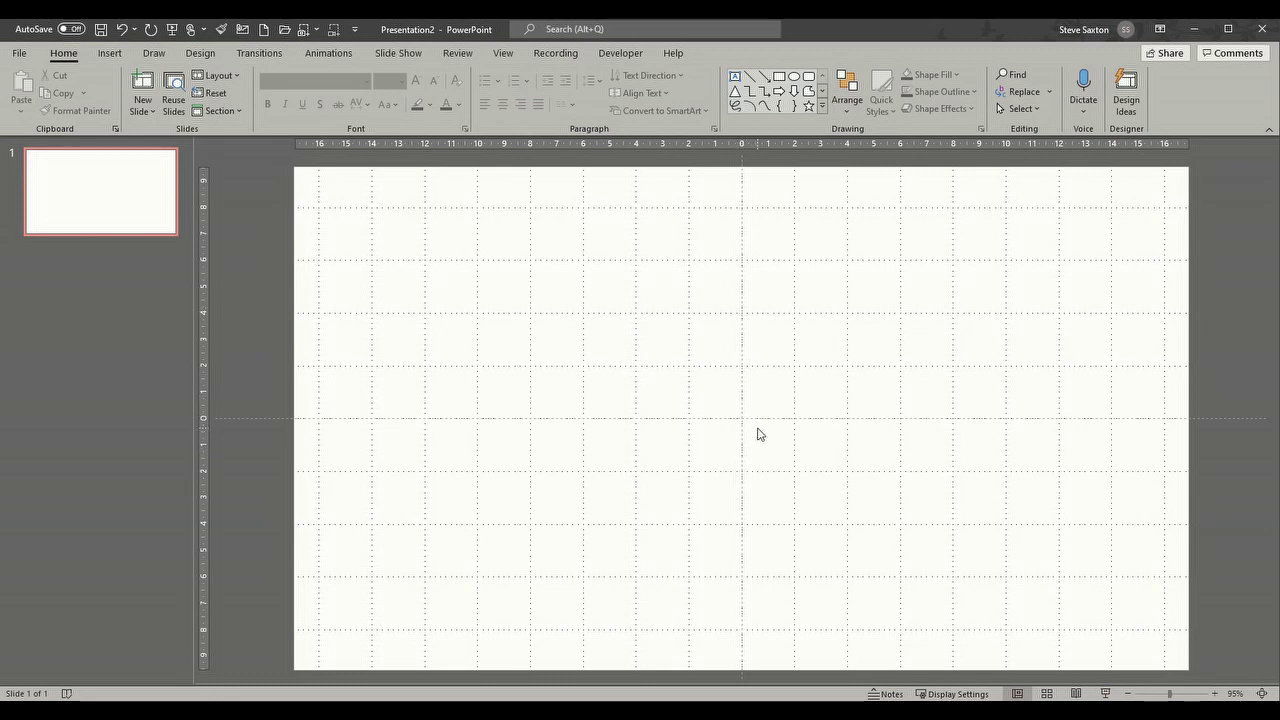
click(502, 53)
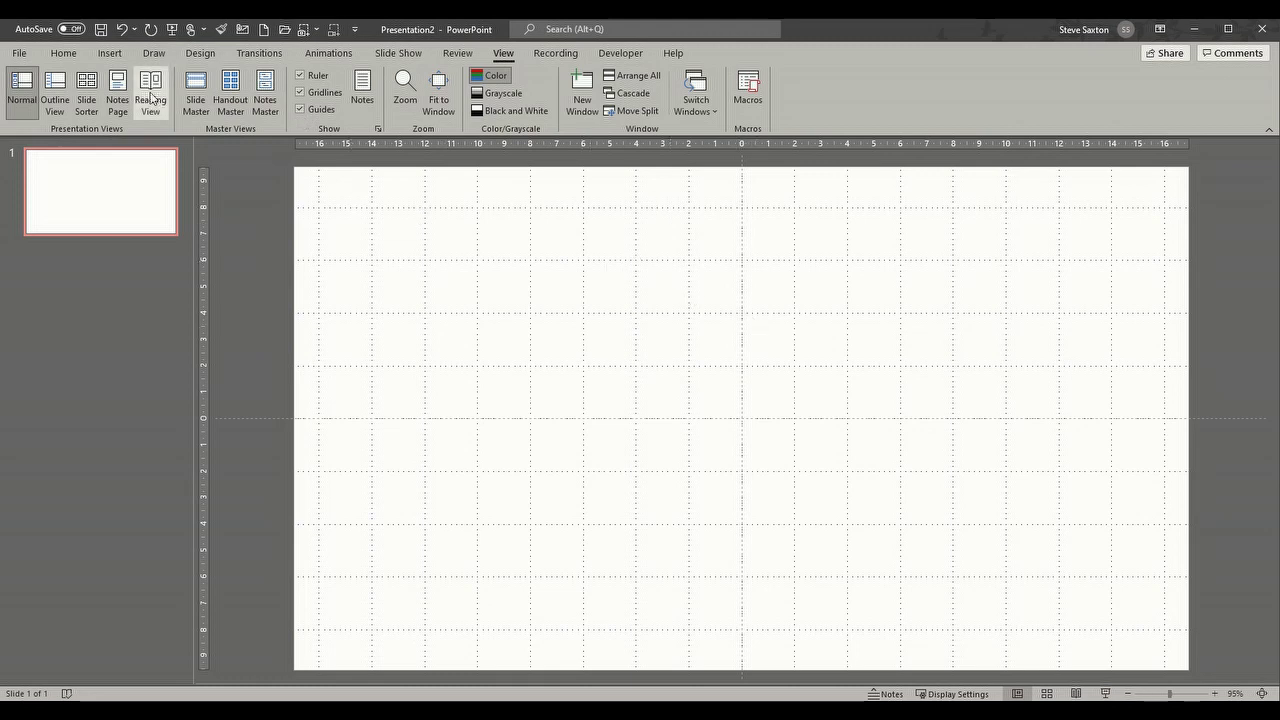
click(64, 54)
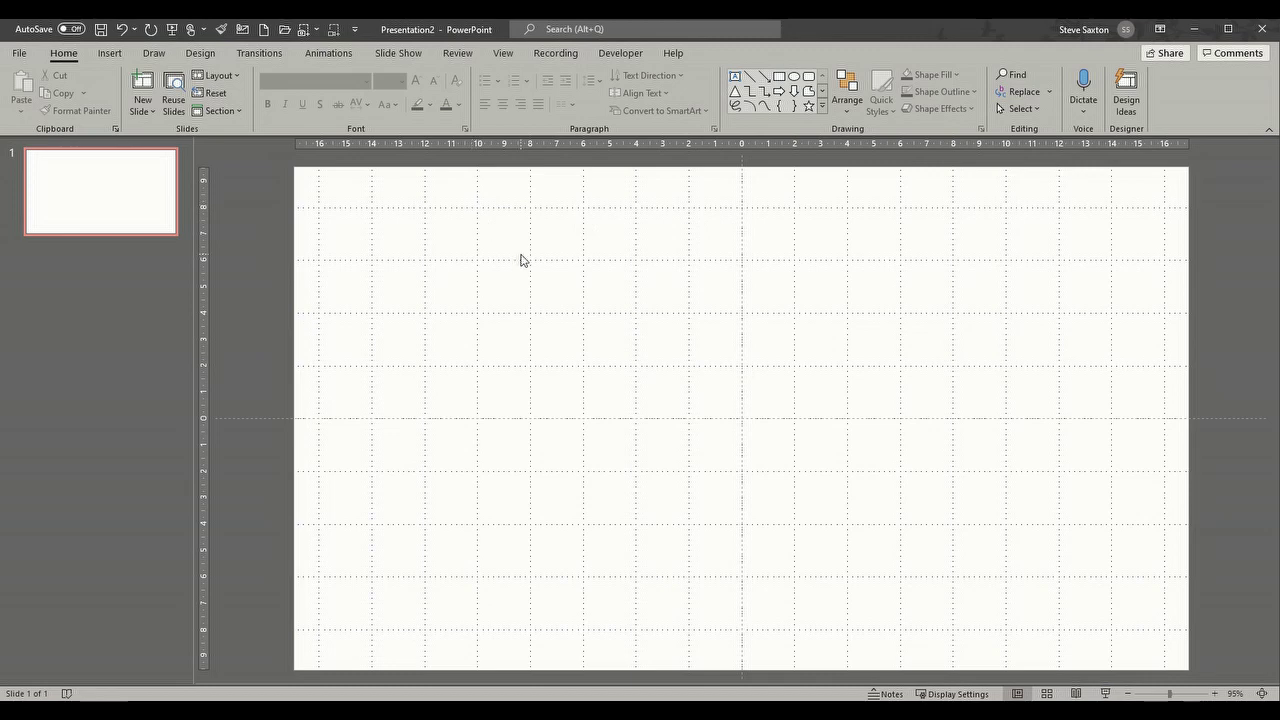
Step: Draw a rectangle covering the right half of the slide, 19.05 cm high and 16.93 cm wide
click(110, 53)
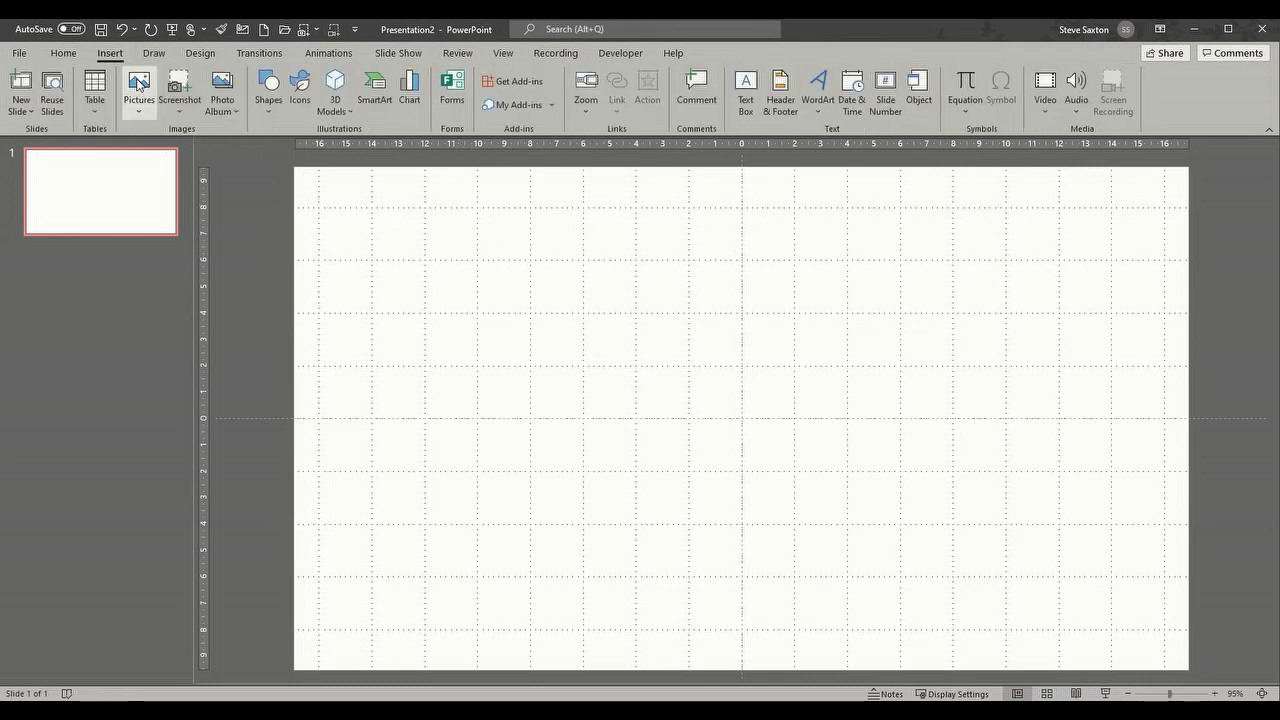
click(268, 112)
click(307, 152)
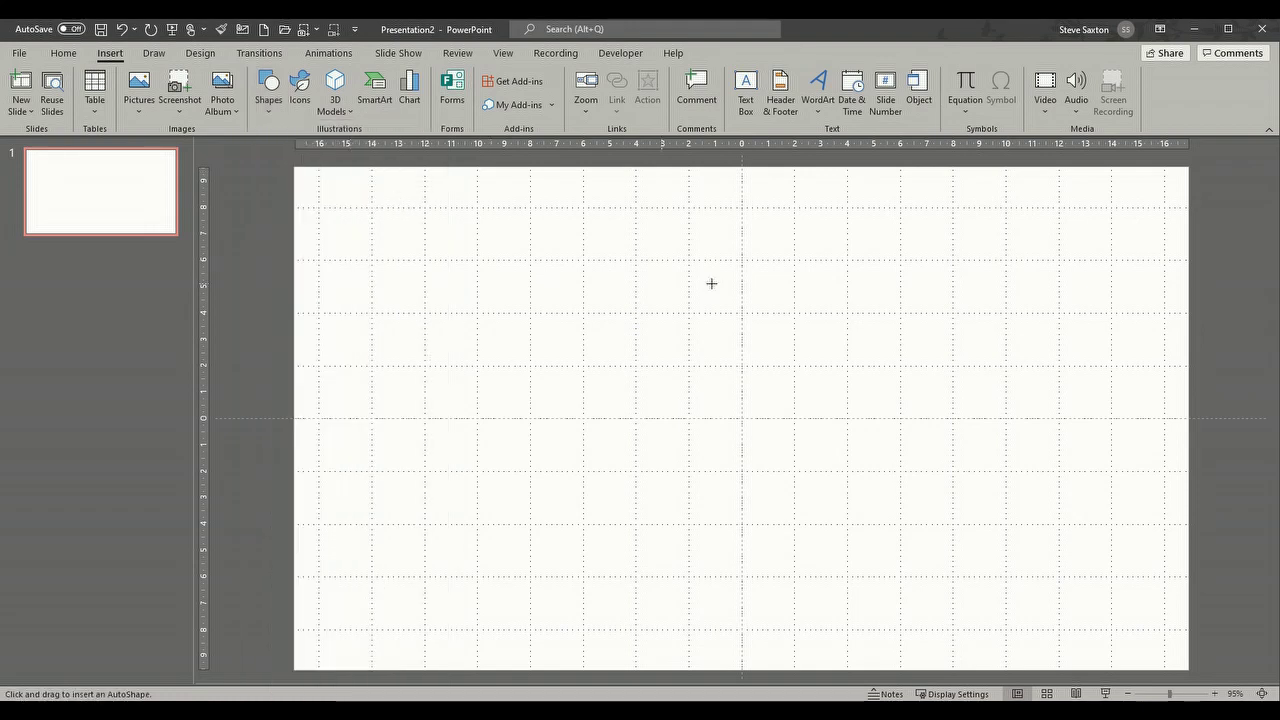
drag(742, 164, 1188, 667)
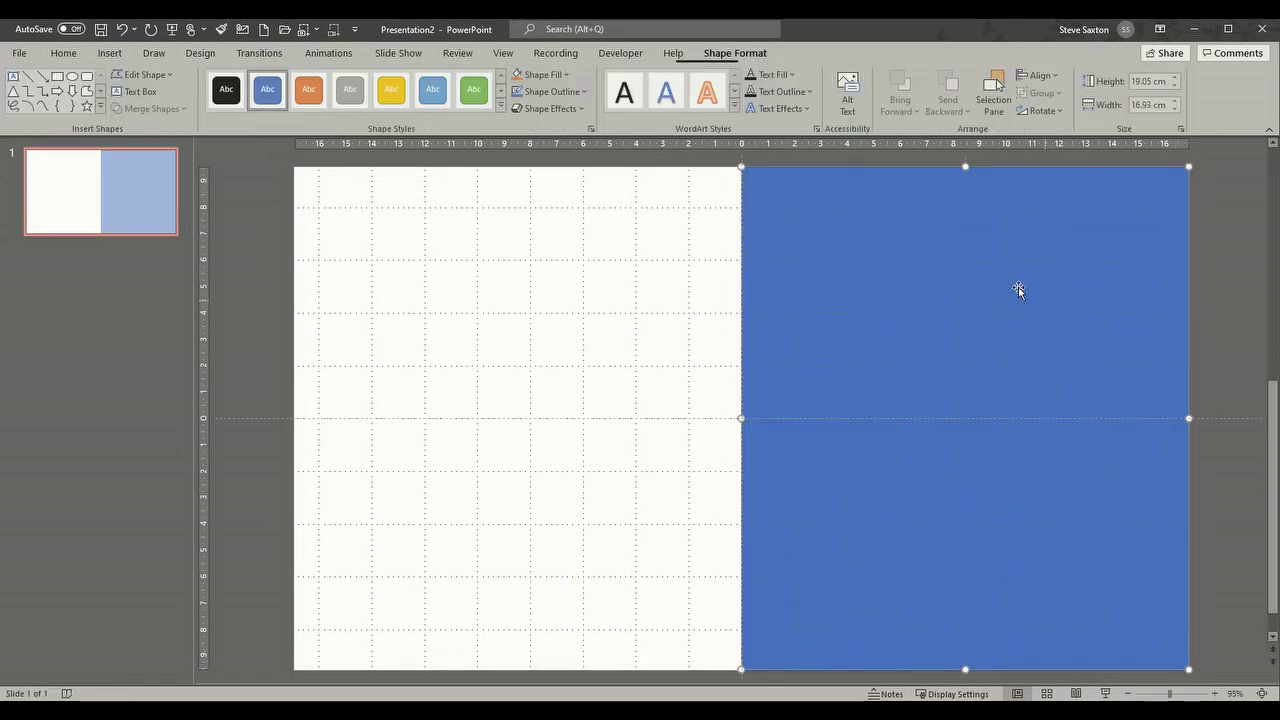
click(713, 193)
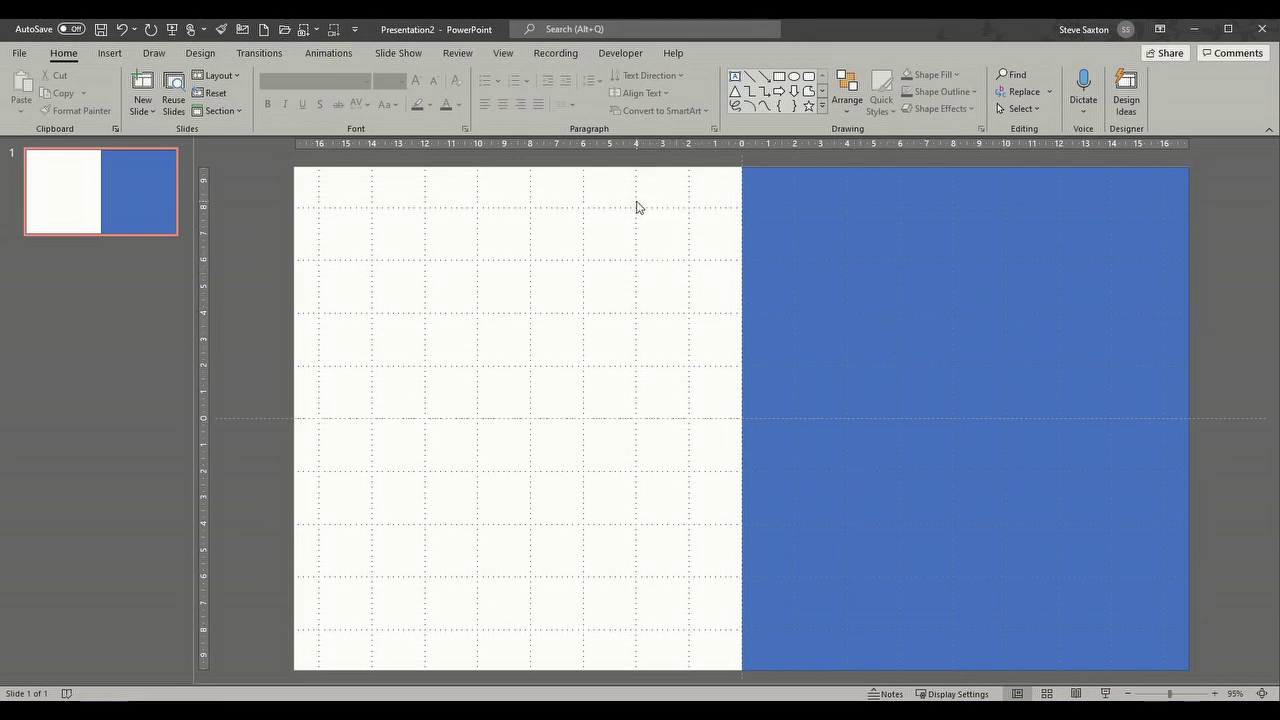
Step: Draw a small arc about 1.59 cm wide and 0.42 cm high near the upper edge of the slide's white half
click(750, 106)
drag(624, 189, 664, 205)
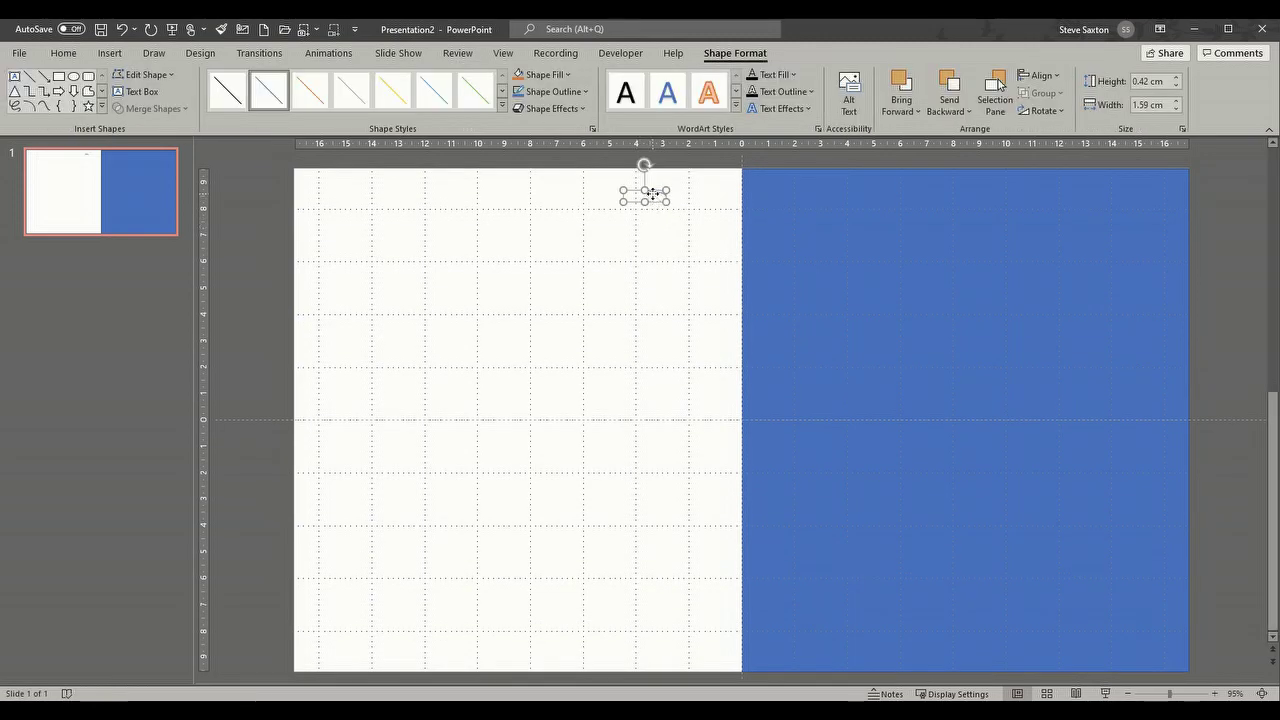
Step: Set the arc's line width to 4.25 pt
right_click(653, 197)
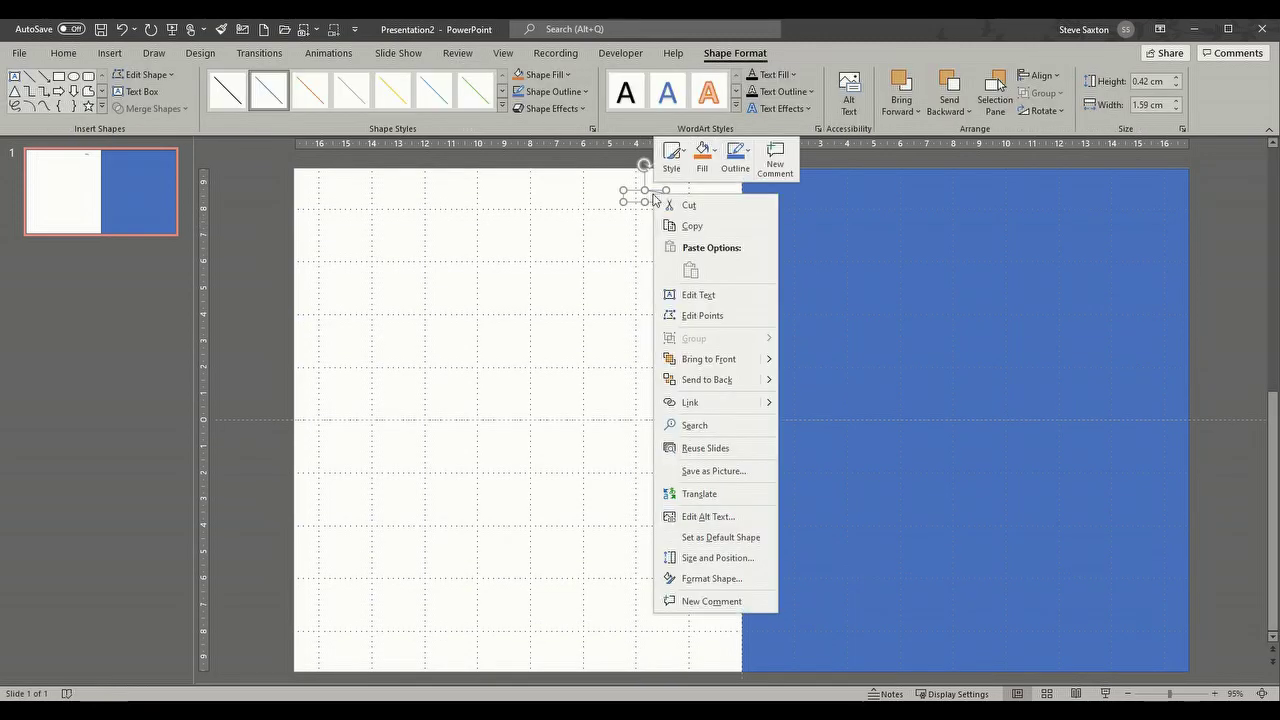
click(689, 579)
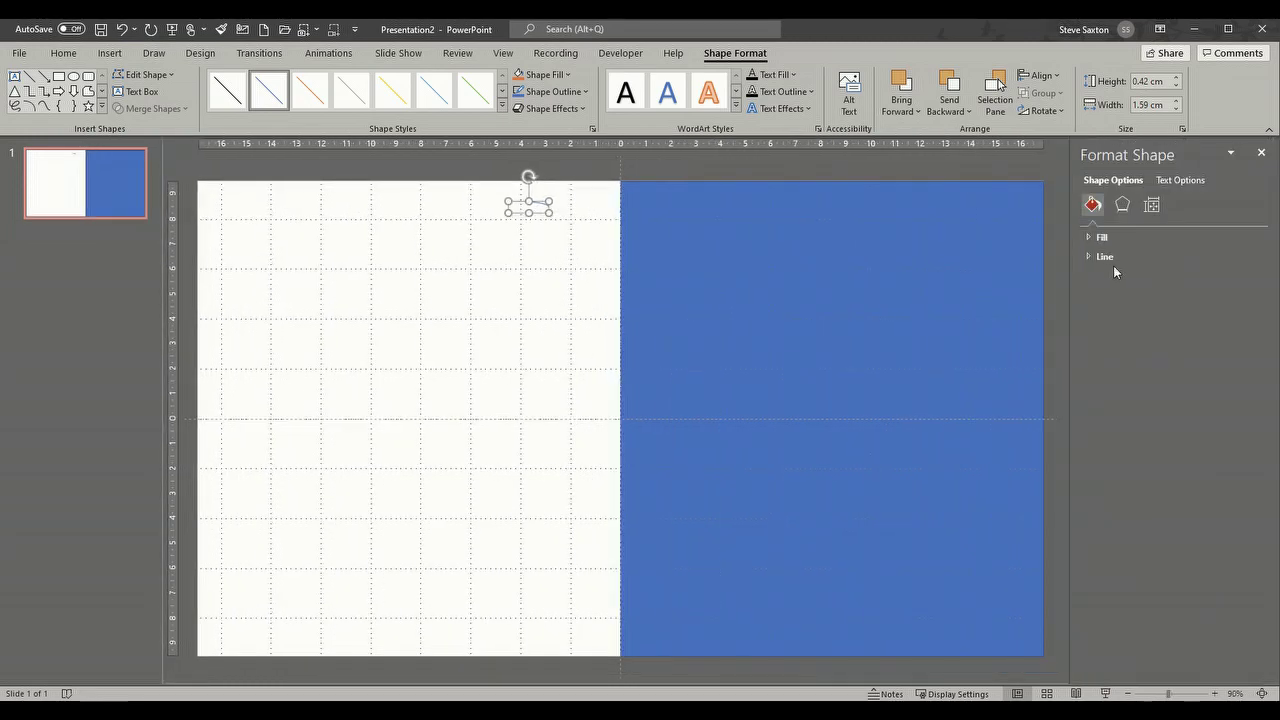
click(1086, 257)
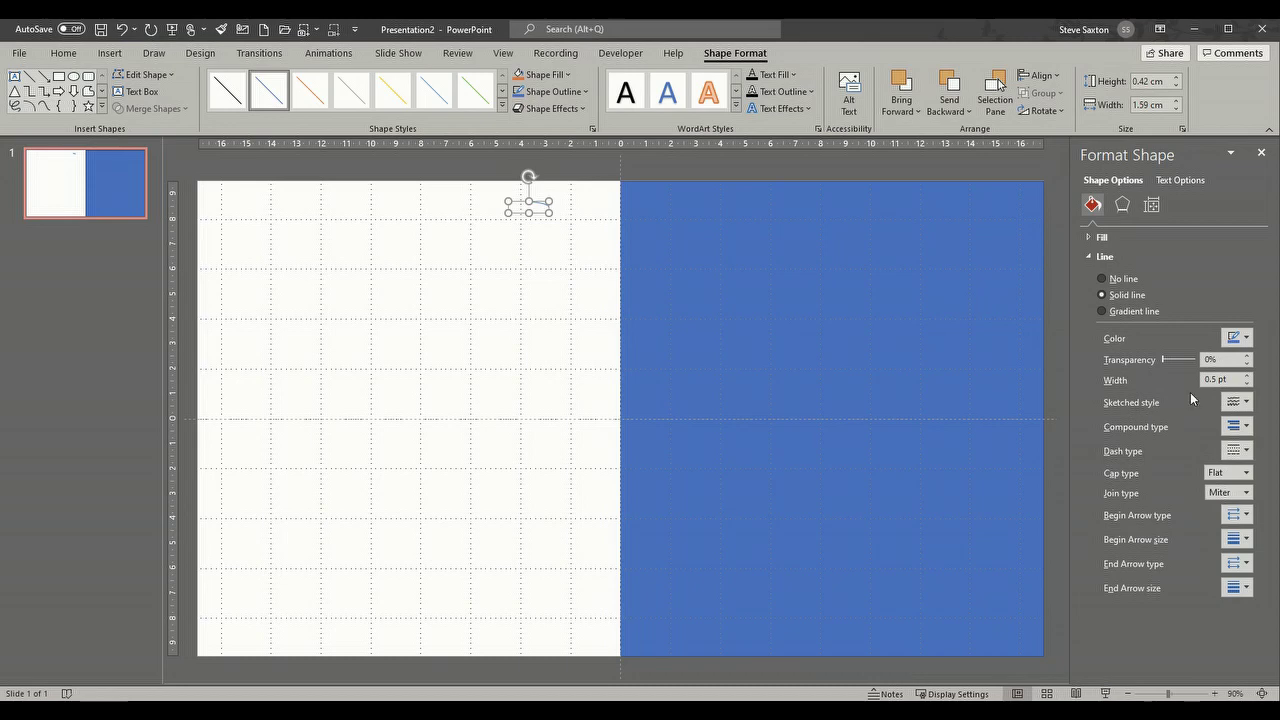
click(1246, 377)
click(1246, 377)
click(1246, 377)
click(1246, 377)
click(1246, 376)
click(1246, 376)
click(1246, 376)
click(1246, 376)
click(1246, 376)
click(1246, 376)
click(1246, 376)
click(1246, 376)
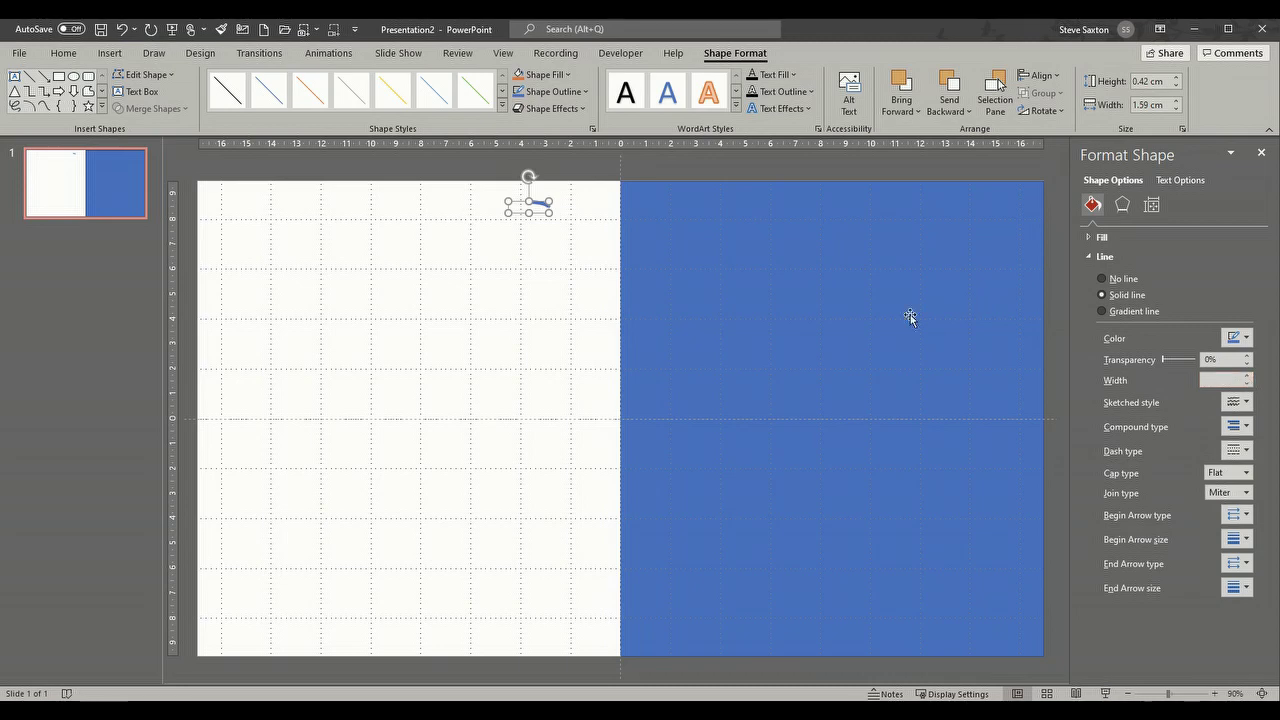
click(533, 206)
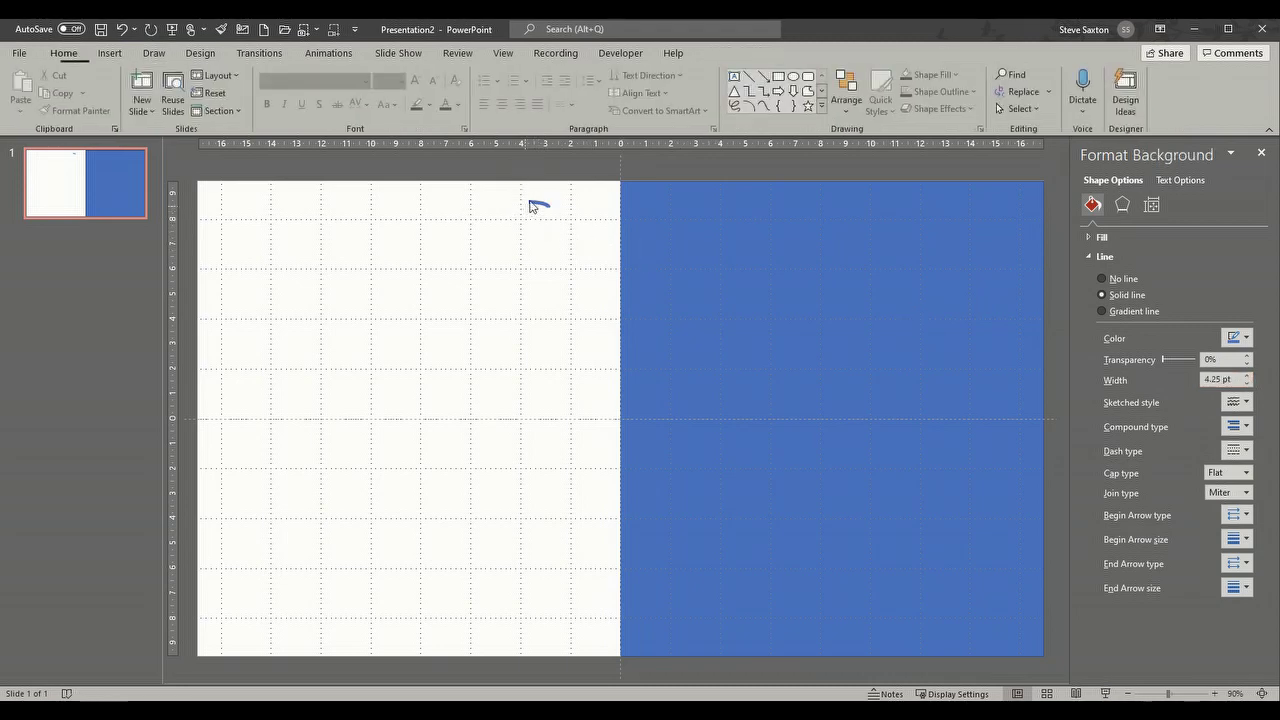
click(537, 207)
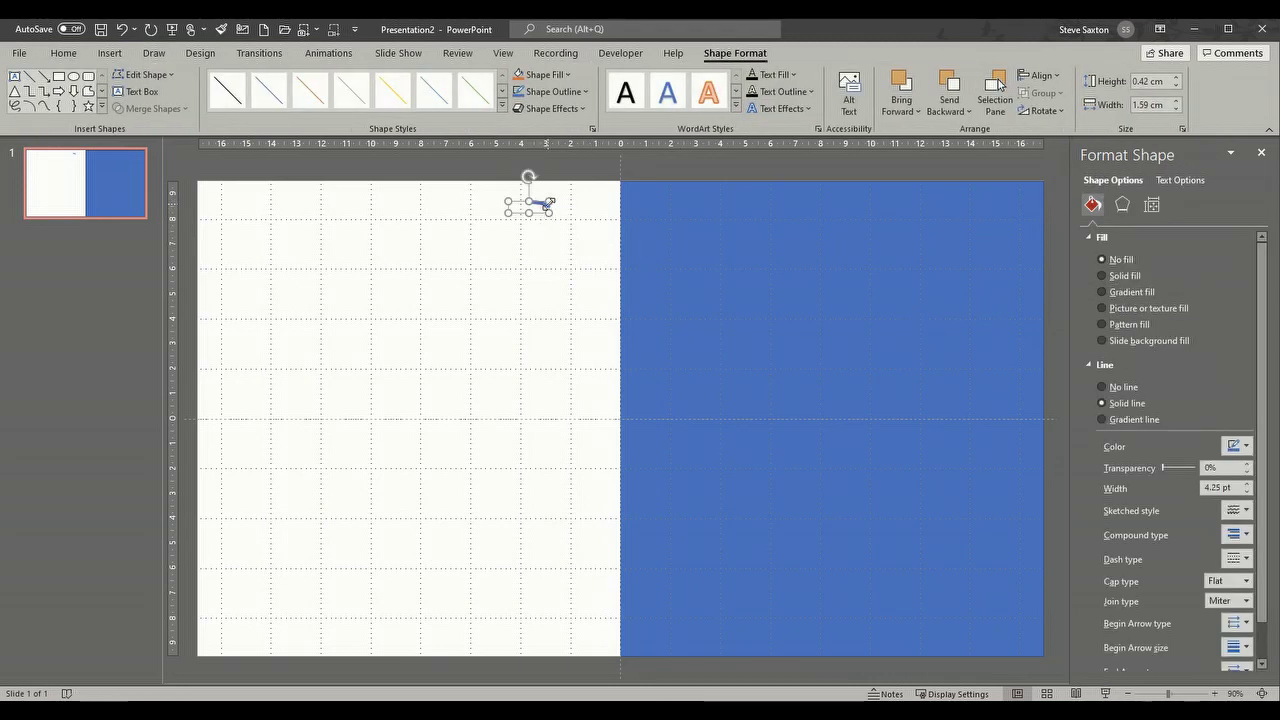
Step: Reshape the arc into a half ring about 1.05 cm wide and 0.82 cm high, extending both of its ends
mouse_move(548, 213)
mouse_down()
mouse_move(557, 222)
mouse_move(535, 207)
mouse_move(529, 217)
mouse_move(551, 209)
mouse_move(508, 214)
mouse_up()
drag(508, 210, 508, 212)
click(540, 265)
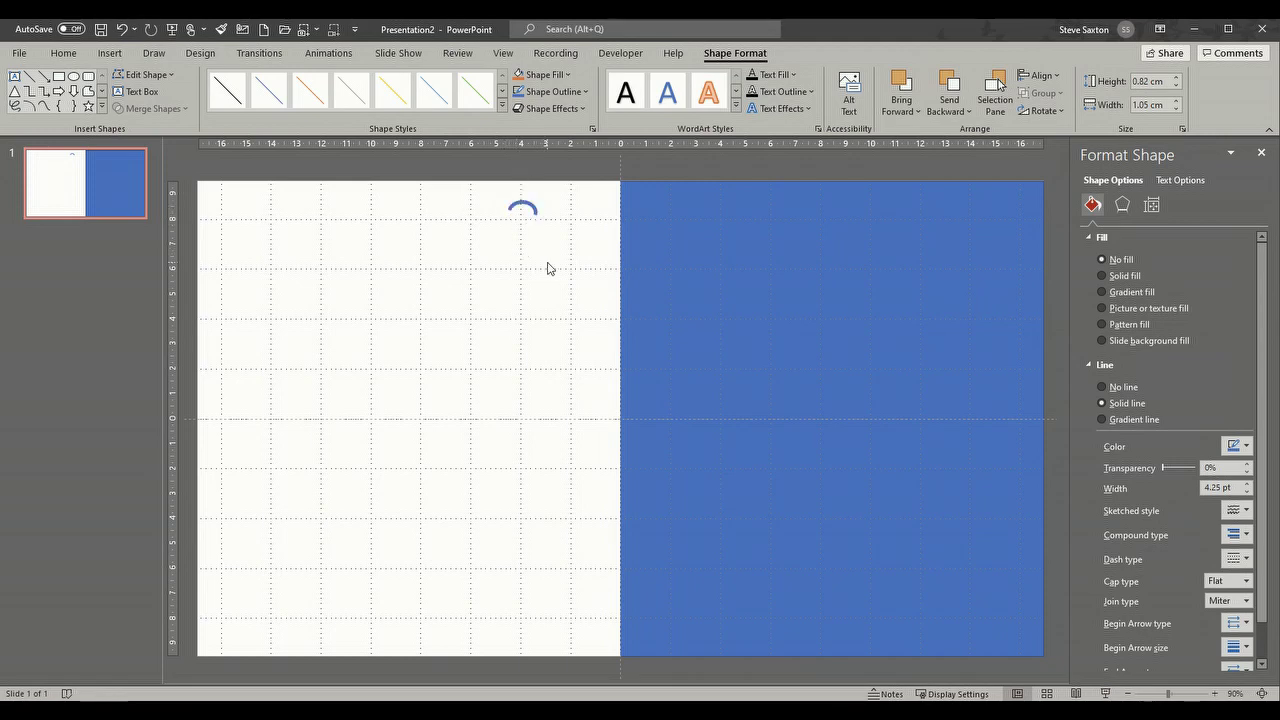
click(518, 214)
drag(509, 214, 508, 218)
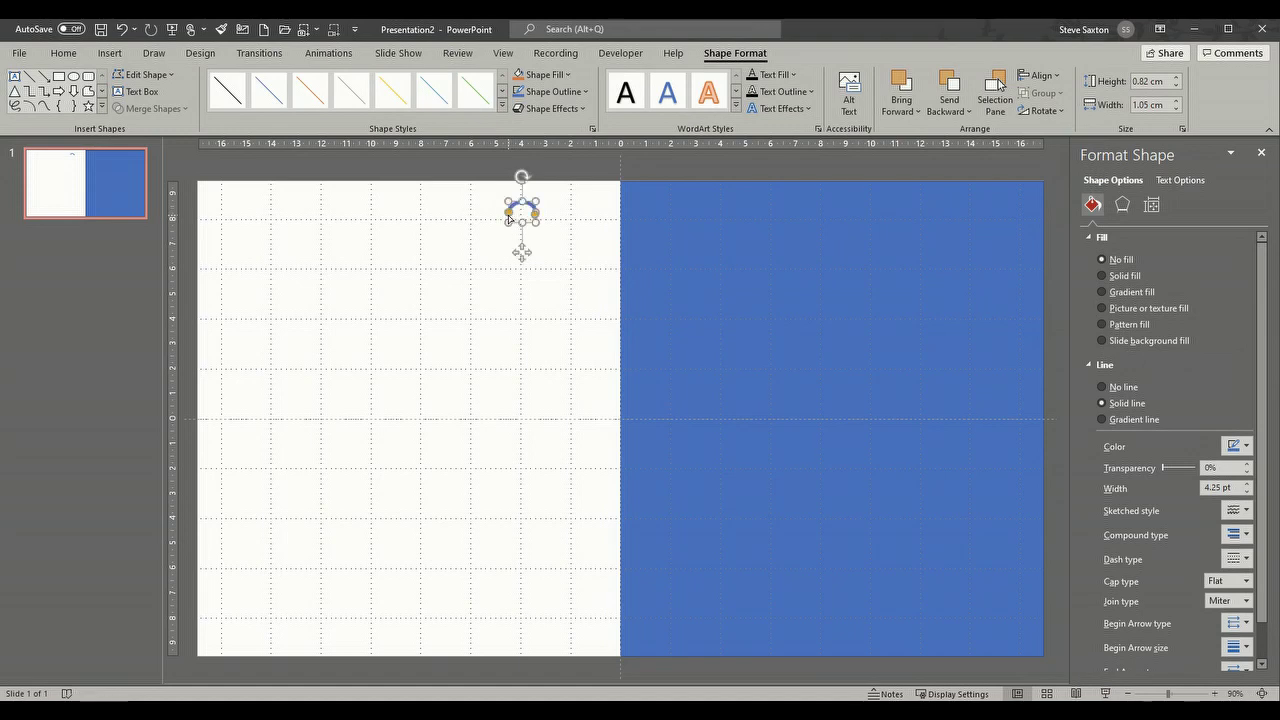
click(588, 265)
Step: Give the arc a gradient line and set its second gradient stop to 22% position in black with 15% brightness
click(532, 212)
click(1116, 420)
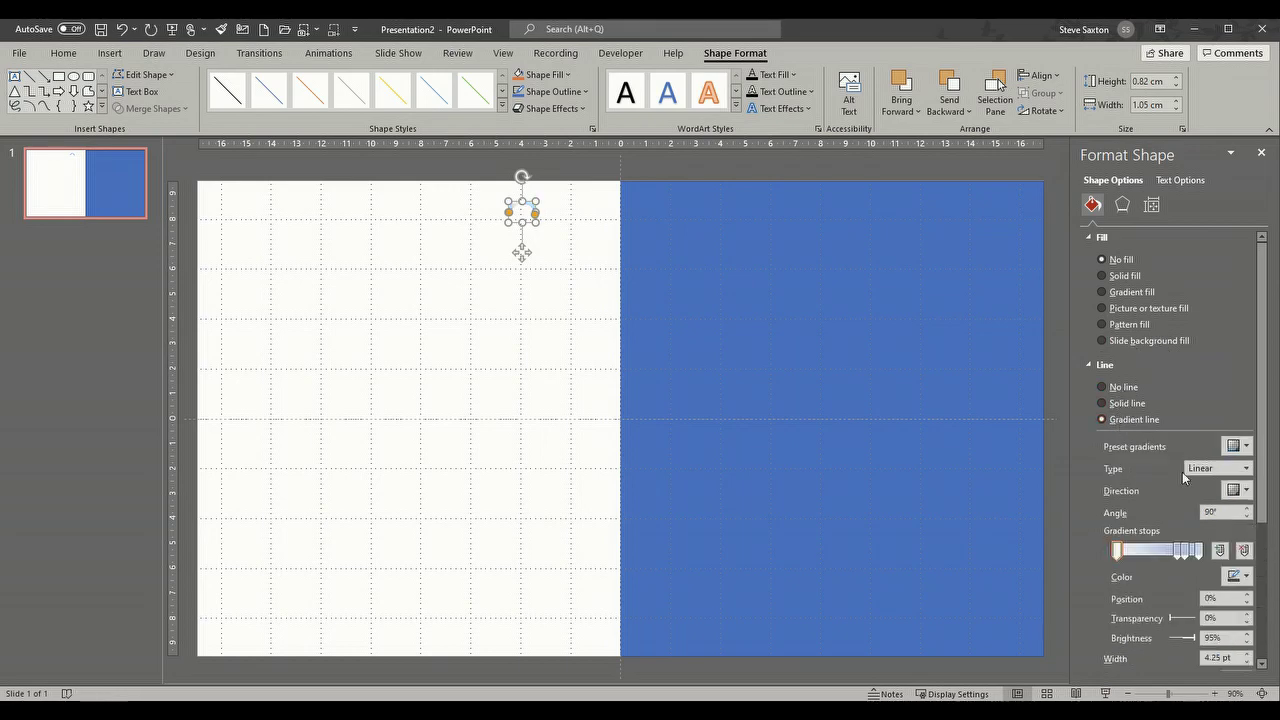
click(1165, 553)
drag(1165, 553, 1134, 553)
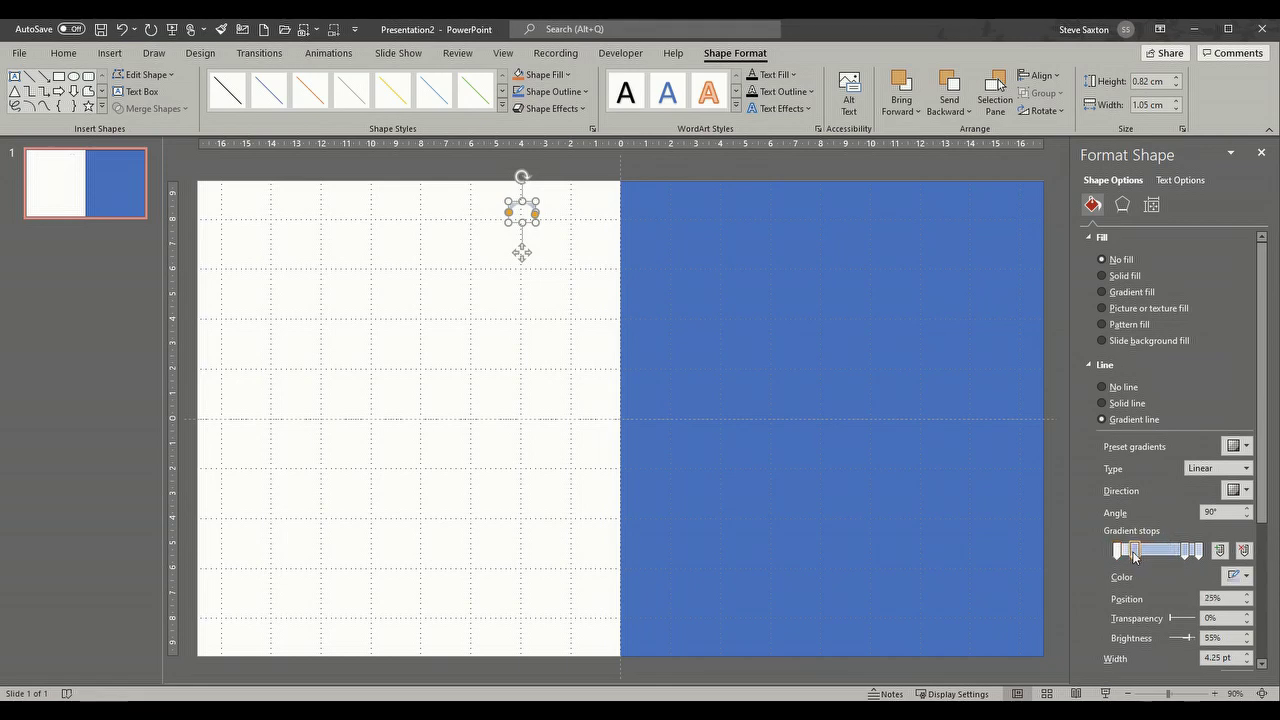
click(1247, 580)
click(1234, 472)
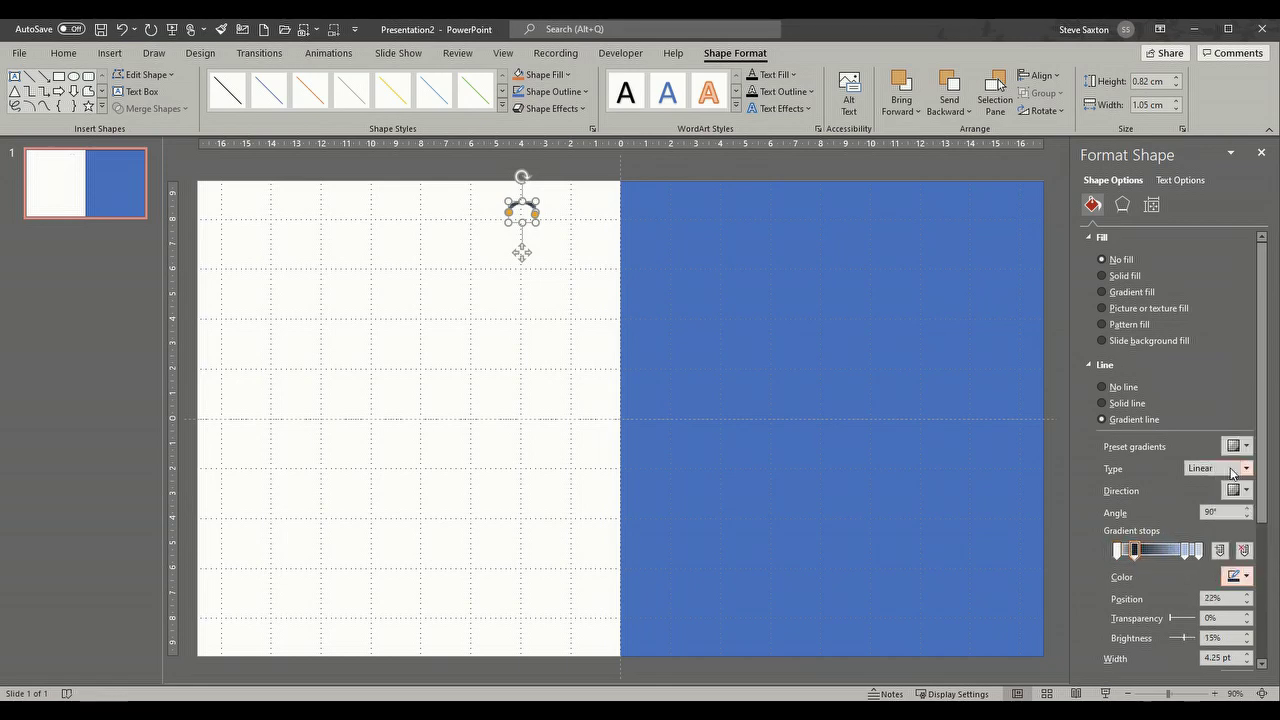
Step: Move the arc's third gradient stop to 74% and colour it a near-black shade
click(1186, 550)
drag(1186, 550, 1177, 551)
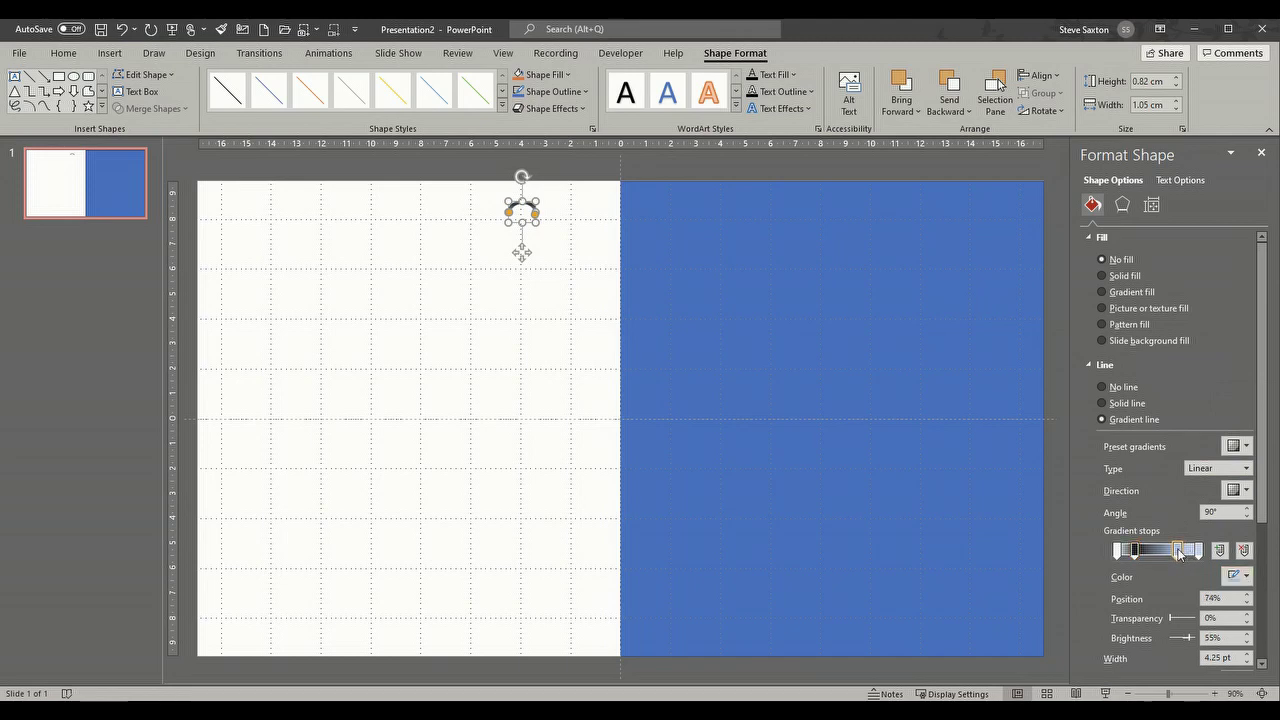
click(1246, 581)
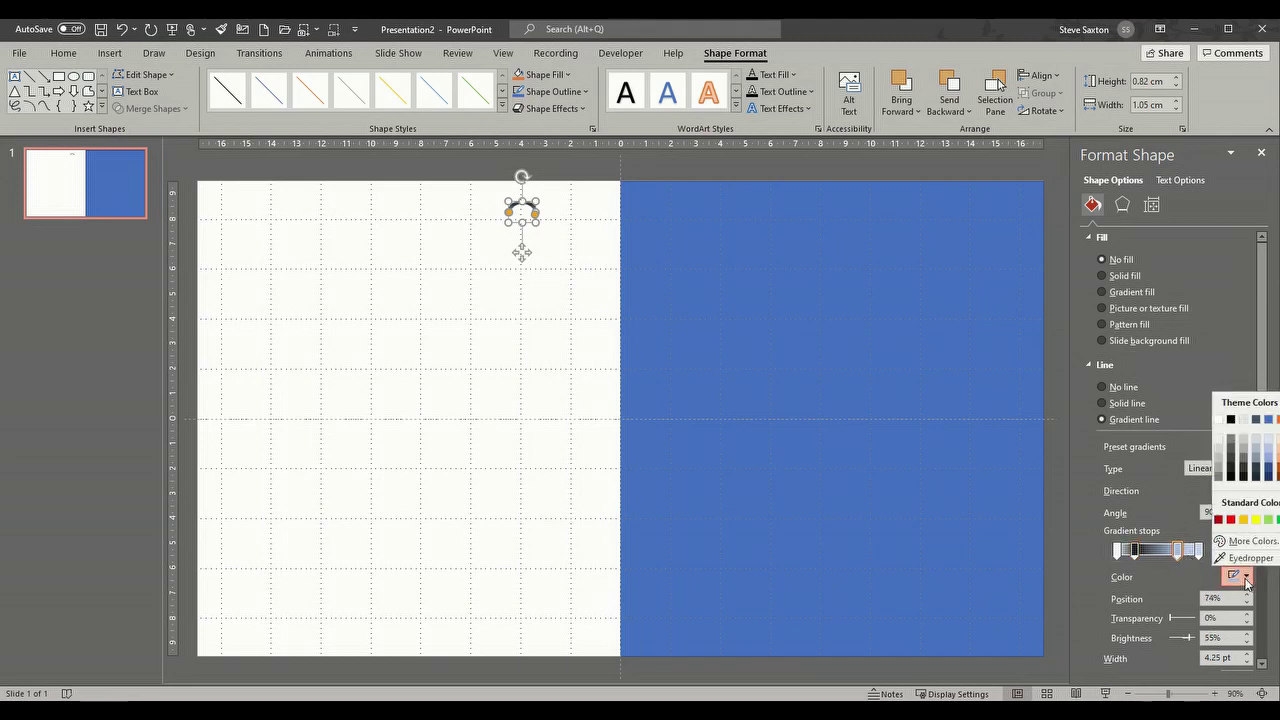
click(1234, 458)
Step: Colour the arc's last gradient stop, at 100%, white
click(1200, 550)
click(1245, 576)
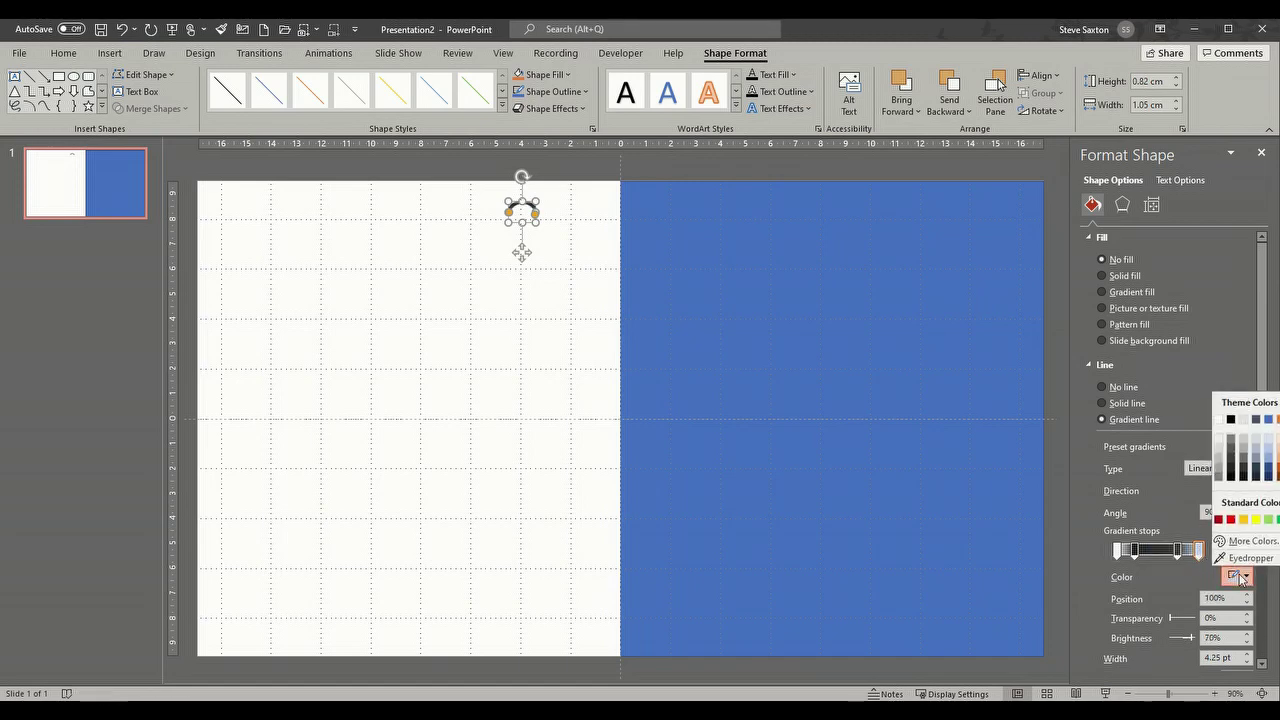
click(1218, 420)
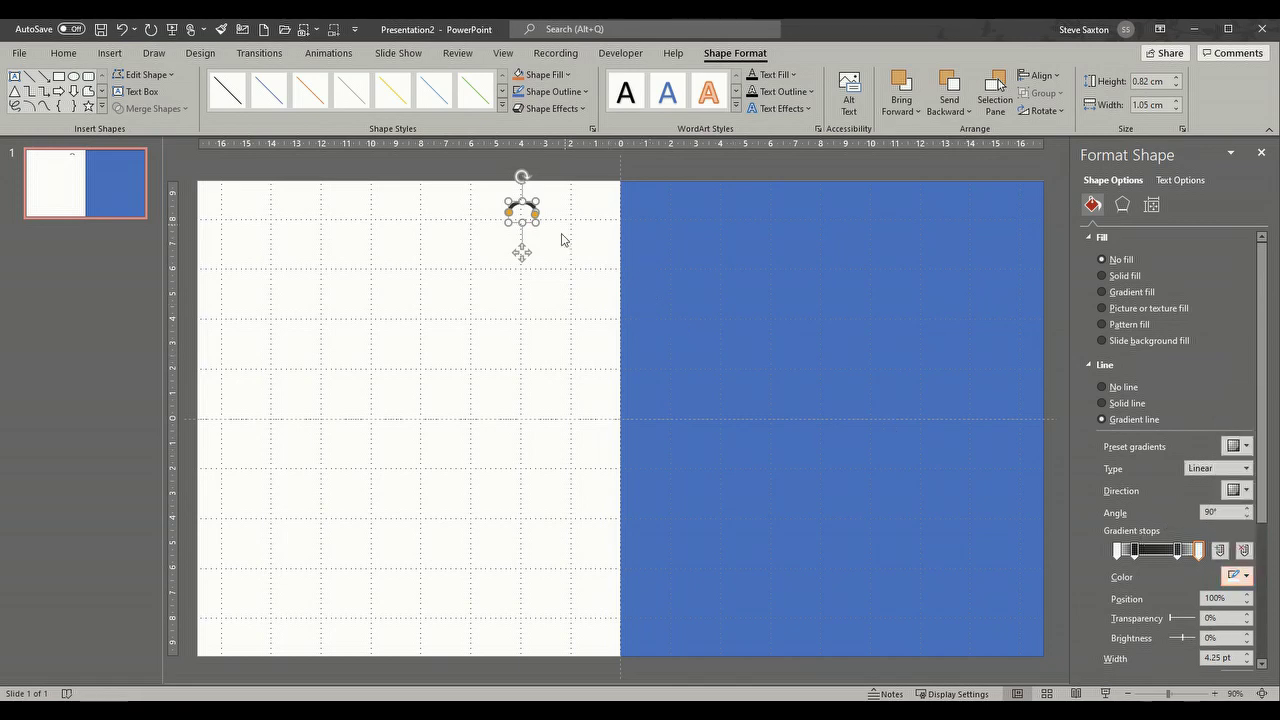
click(555, 236)
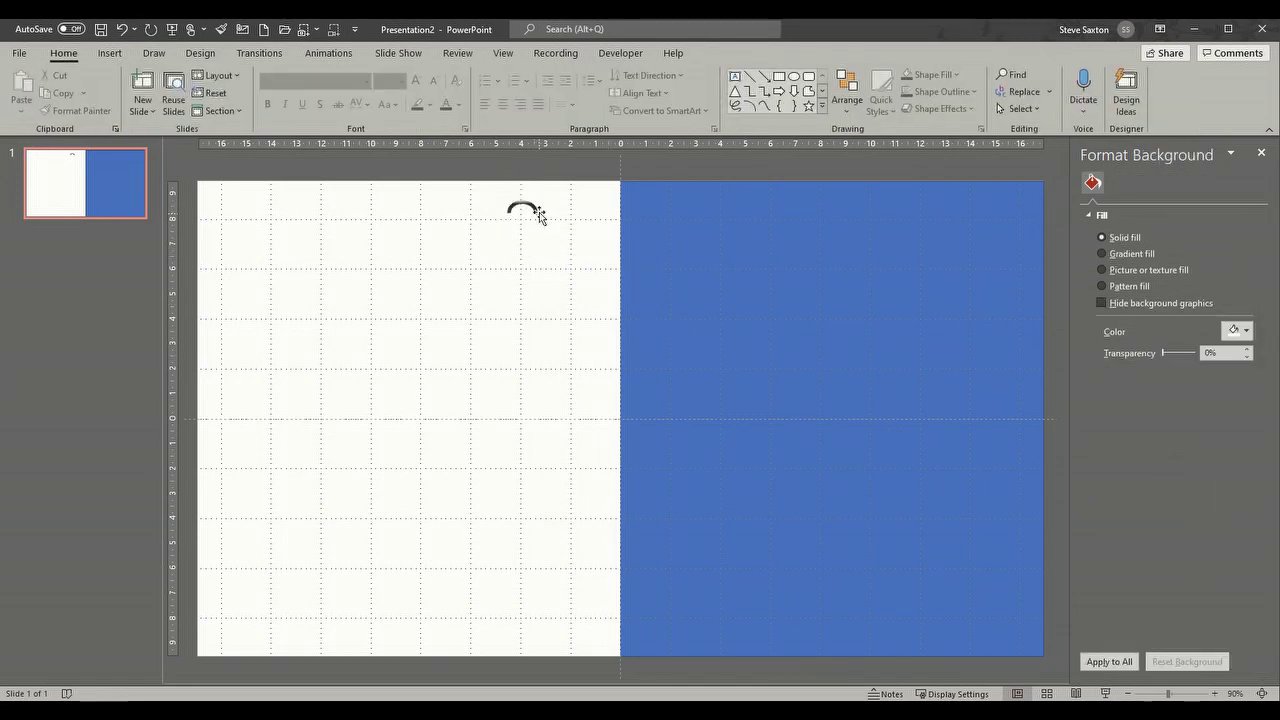
click(515, 208)
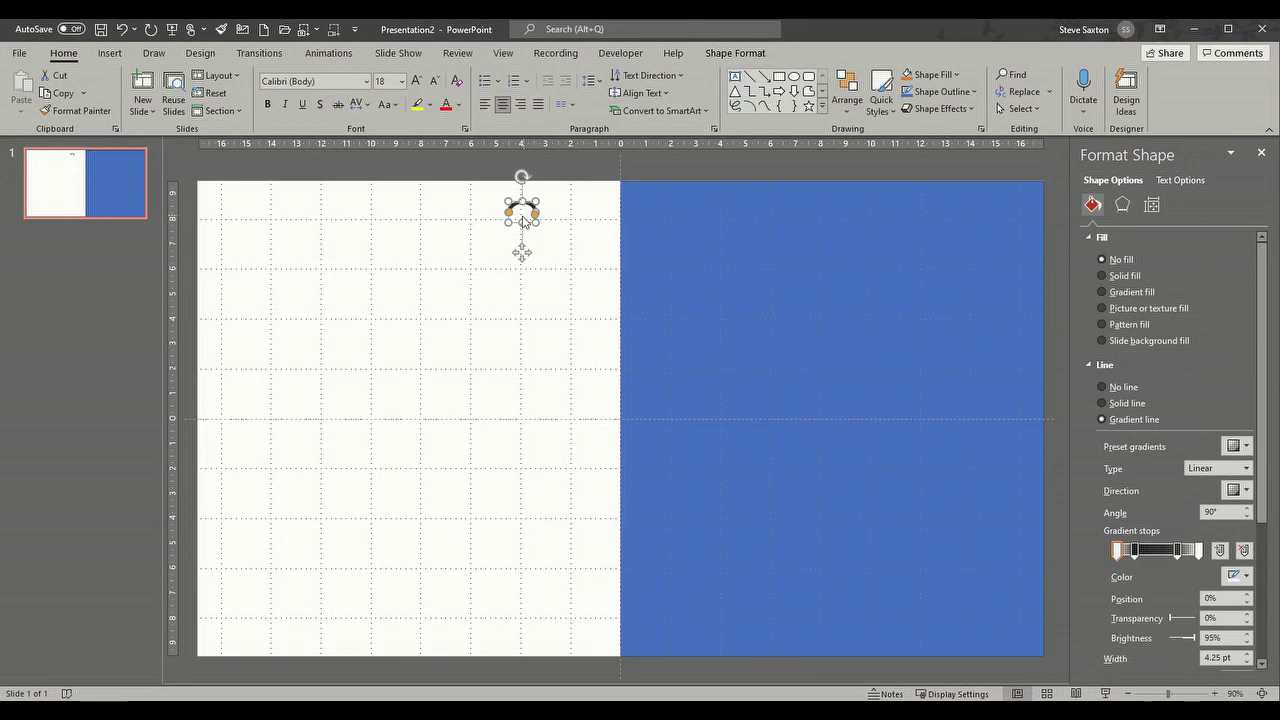
click(560, 240)
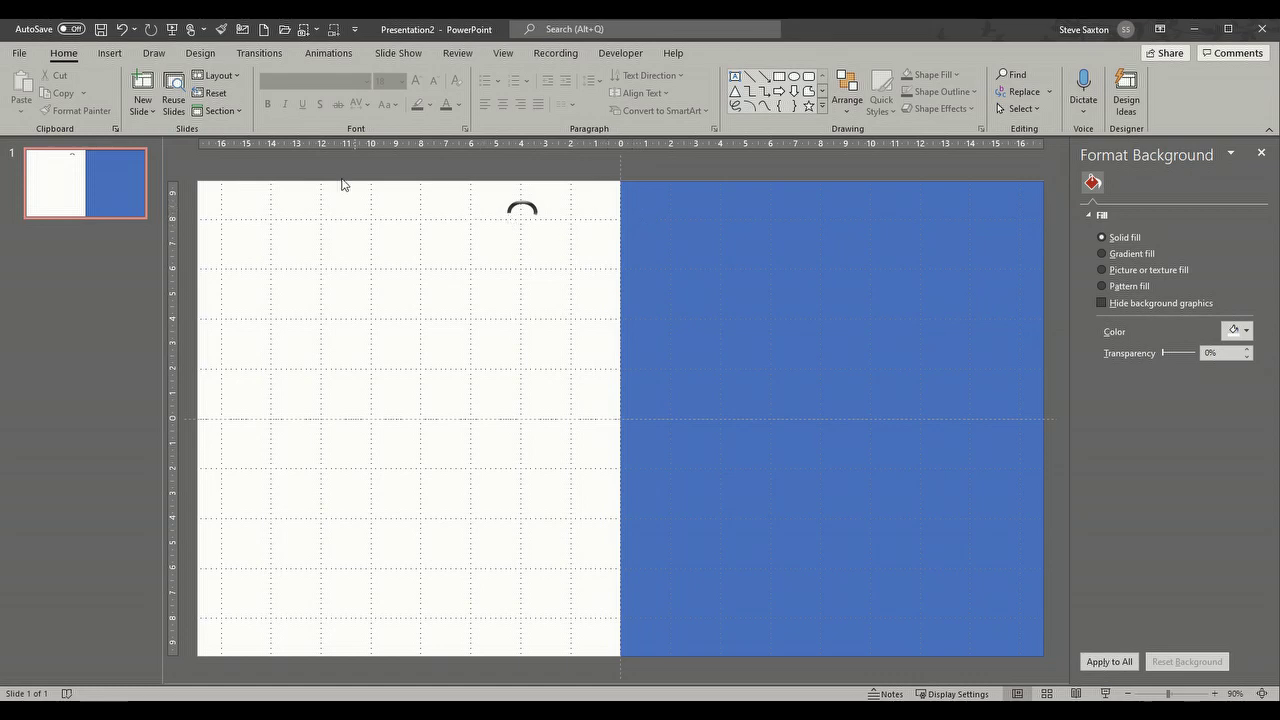
Step: Draw a small rectangle beside the arc's right end on the white half of the slide
click(112, 54)
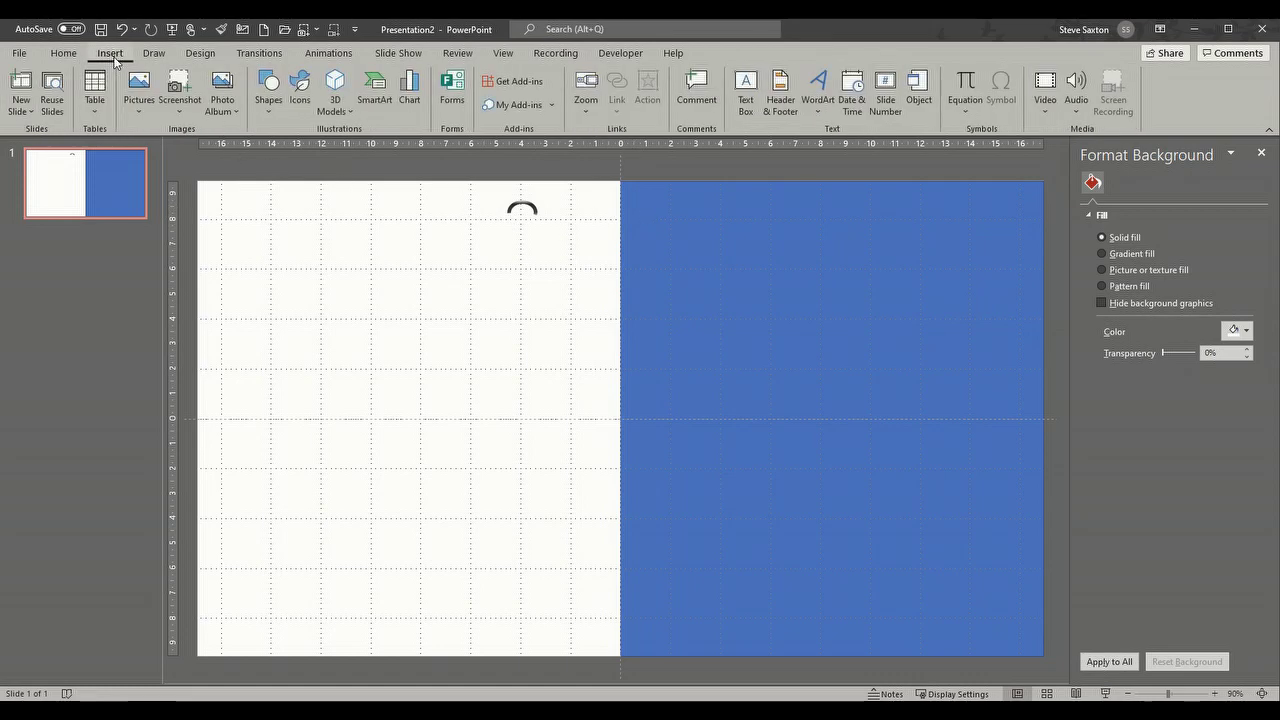
click(275, 118)
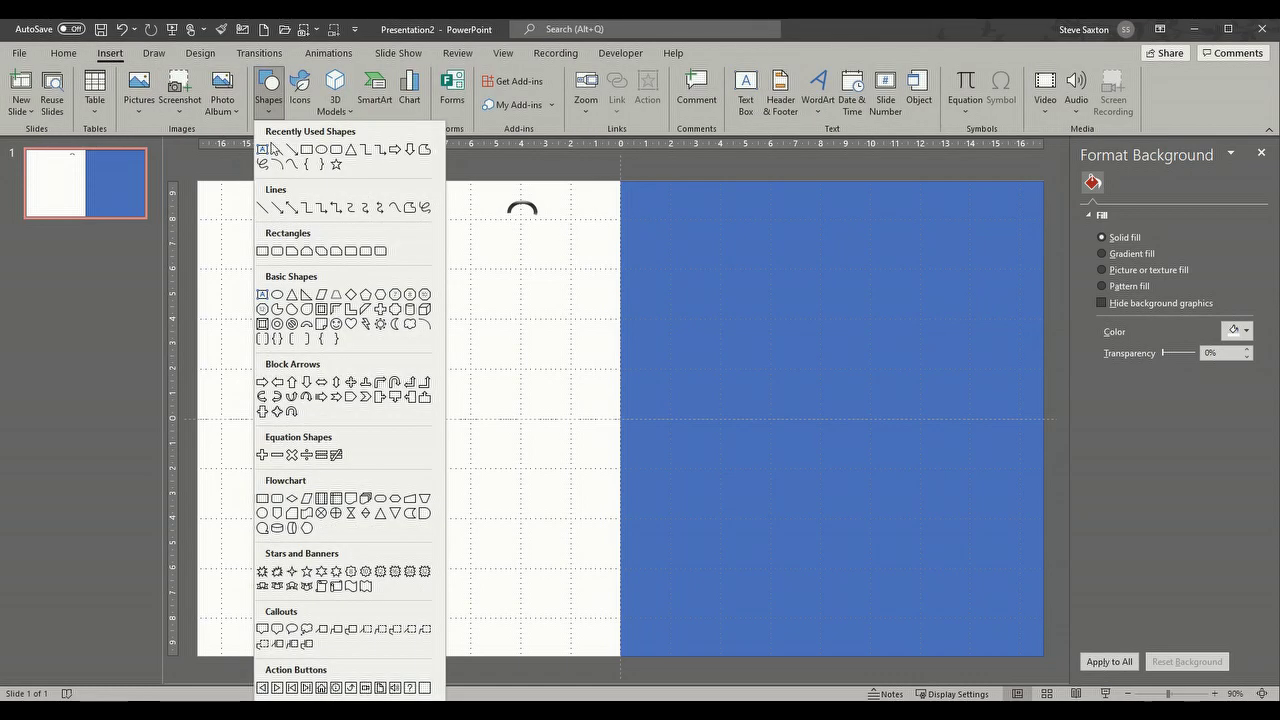
click(296, 156)
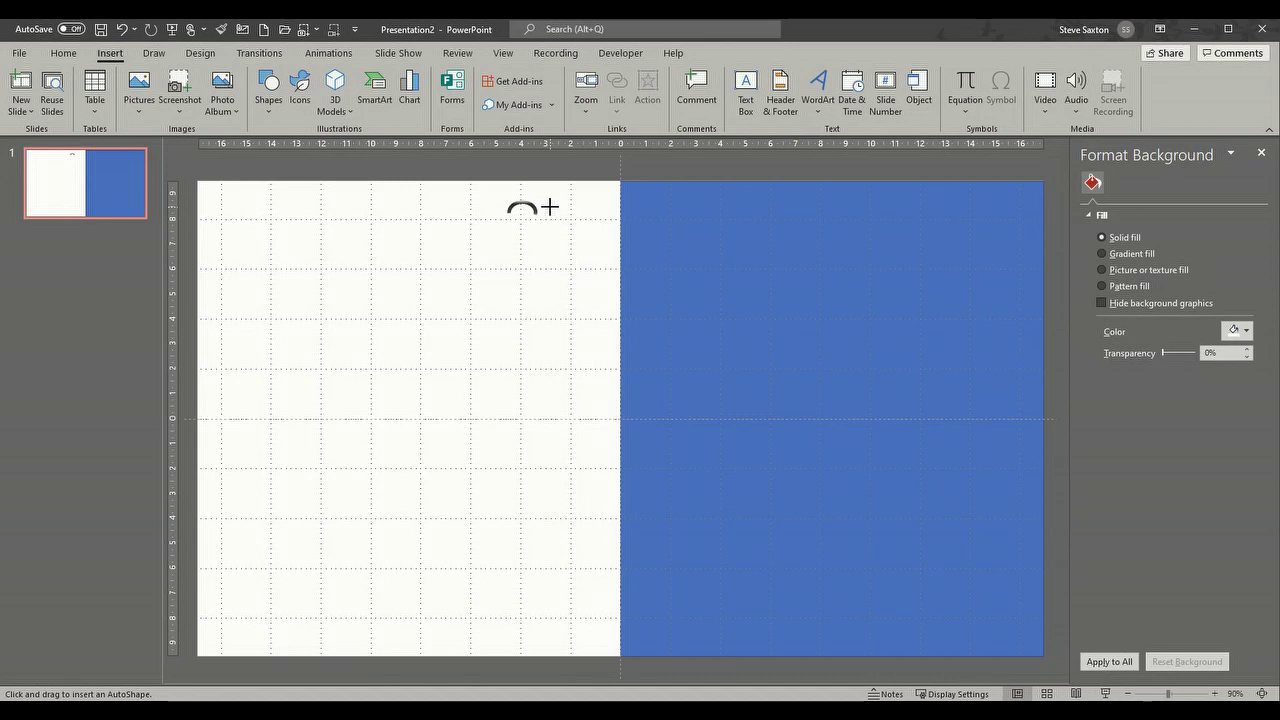
drag(550, 203, 578, 215)
click(531, 237)
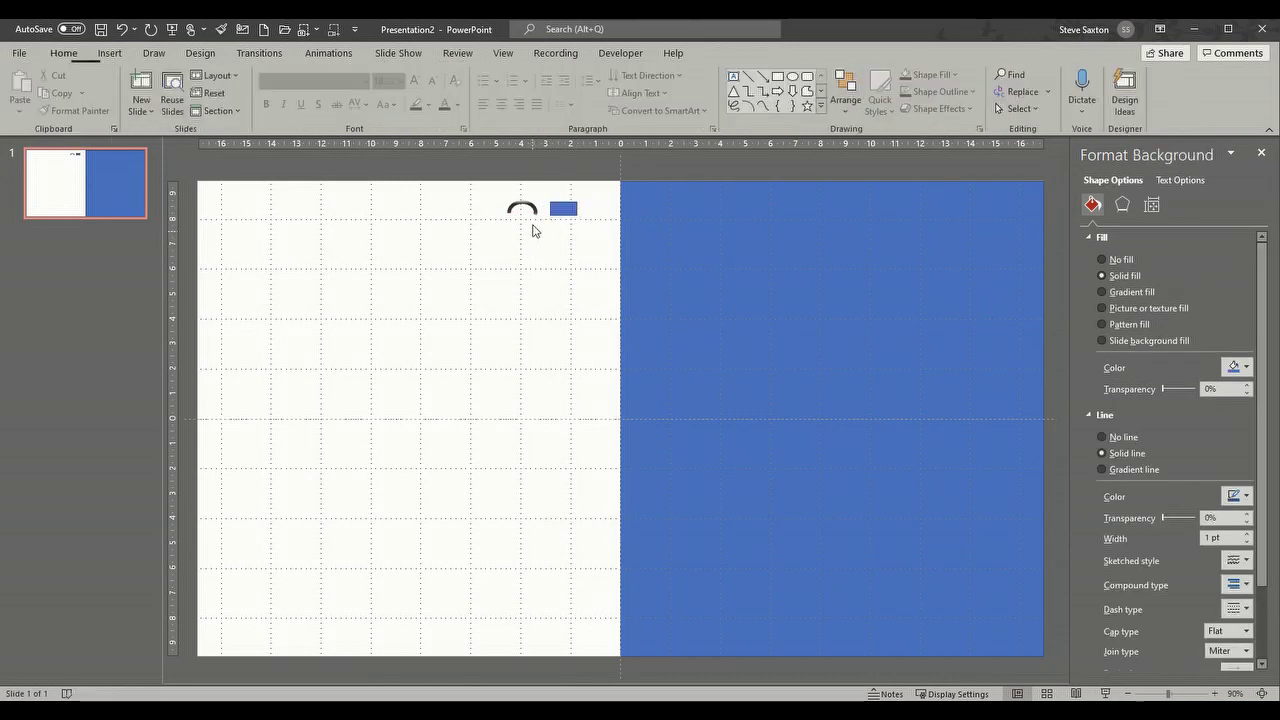
Step: Move the arc and the small rectangle together so the rectangle overlaps the arc's right end
click(546, 206)
drag(546, 206, 554, 209)
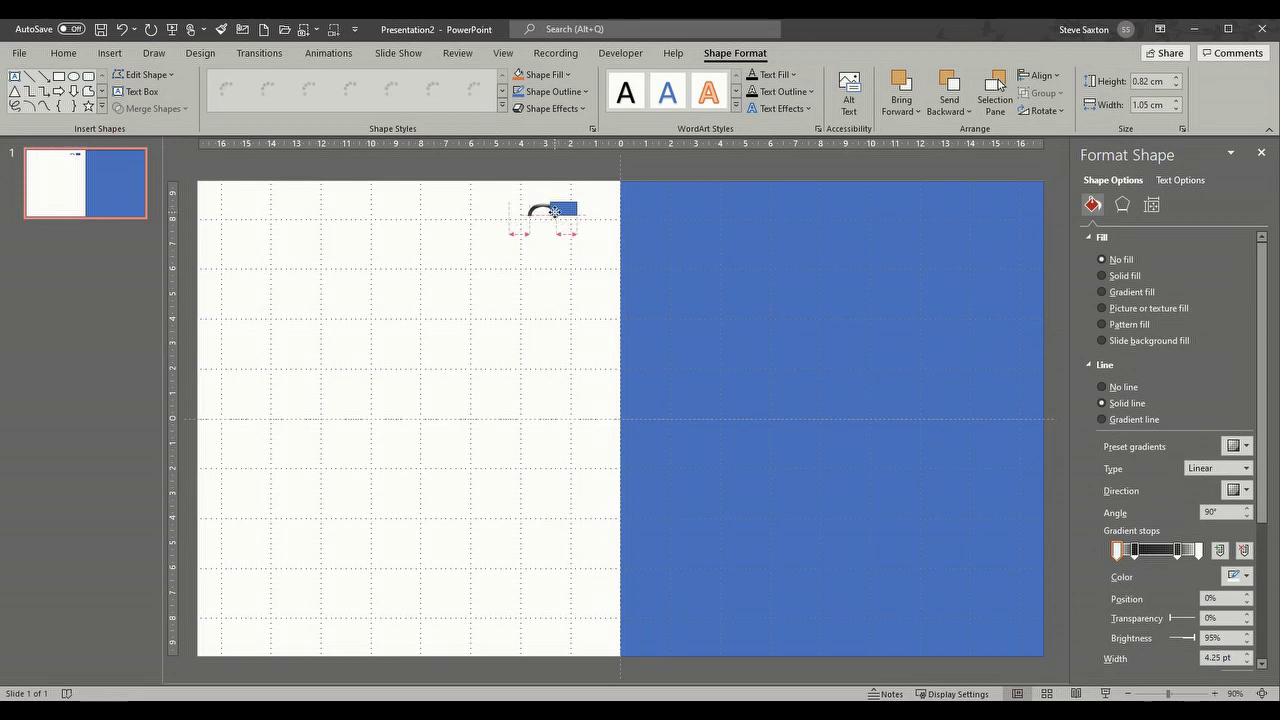
click(570, 287)
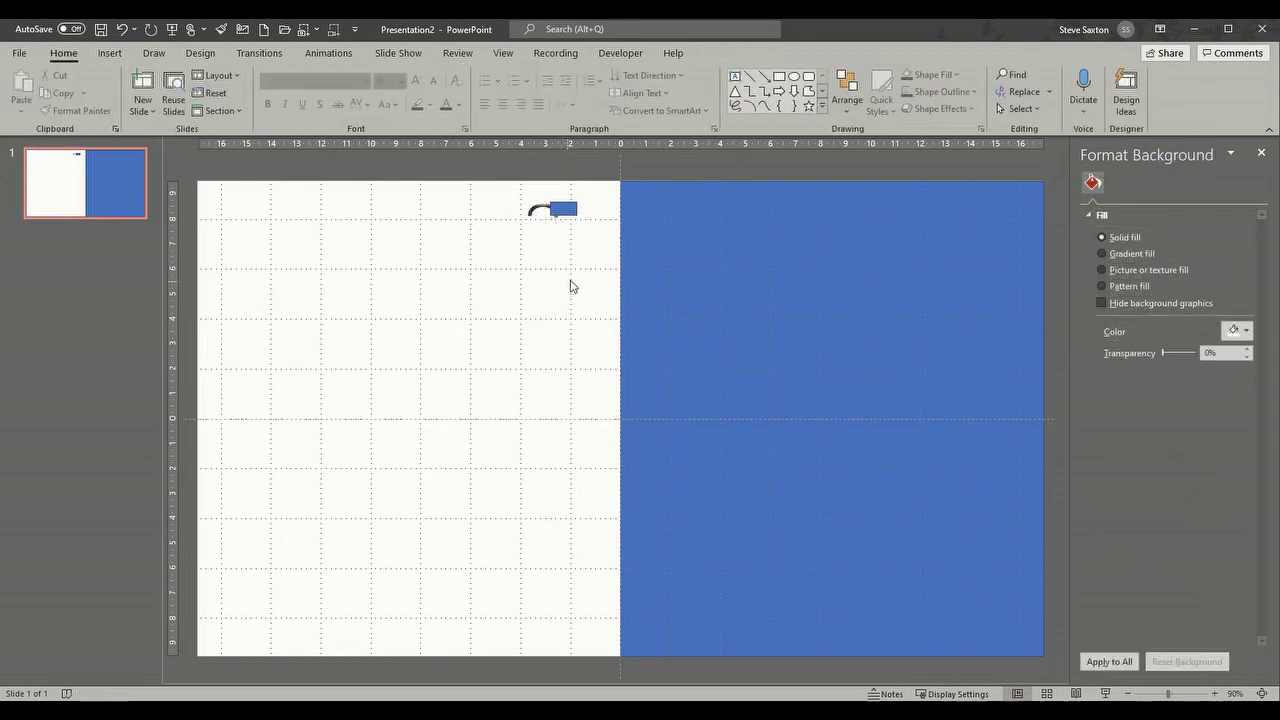
click(570, 211)
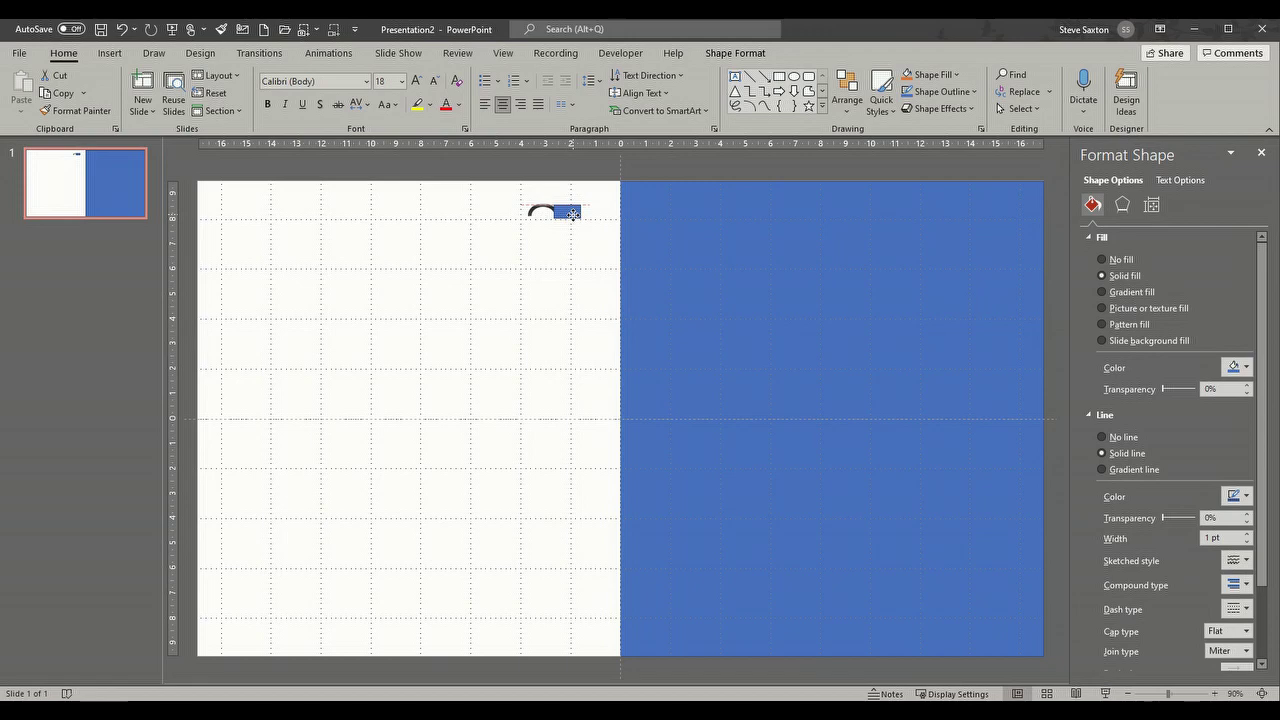
drag(573, 214, 571, 211)
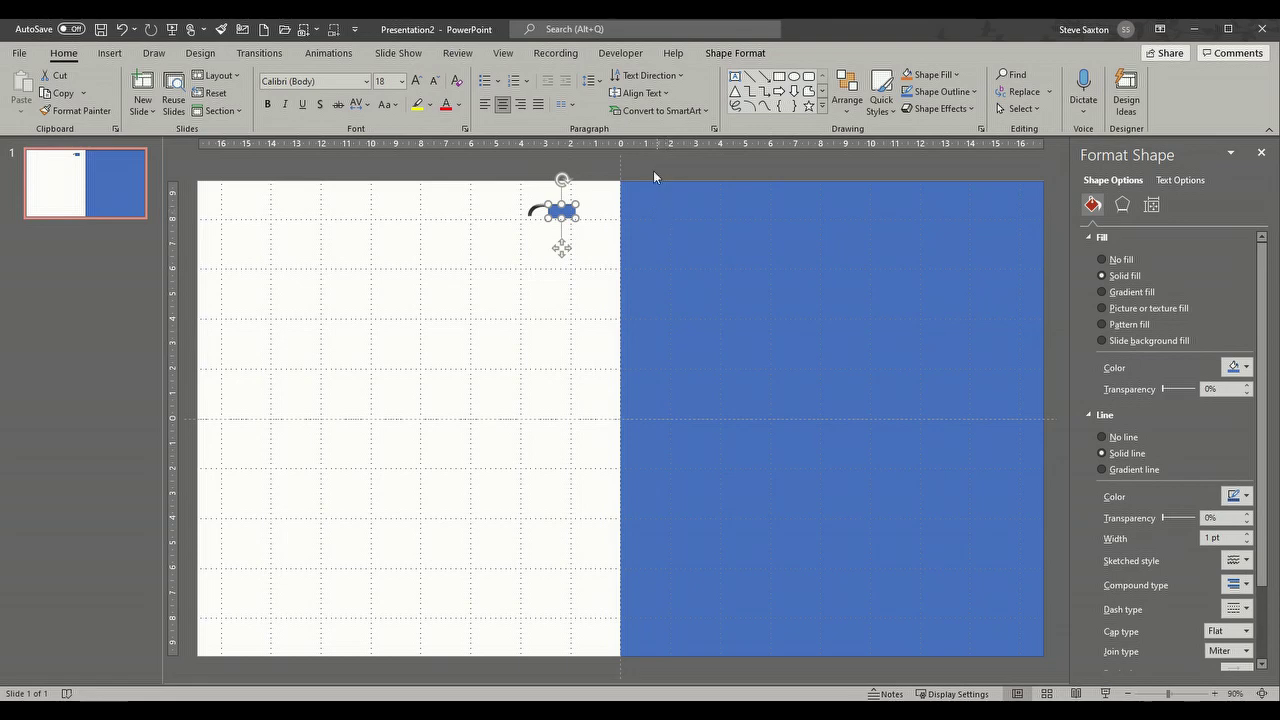
Step: Send the small rectangle to the back so it sits behind the arc's end
click(735, 53)
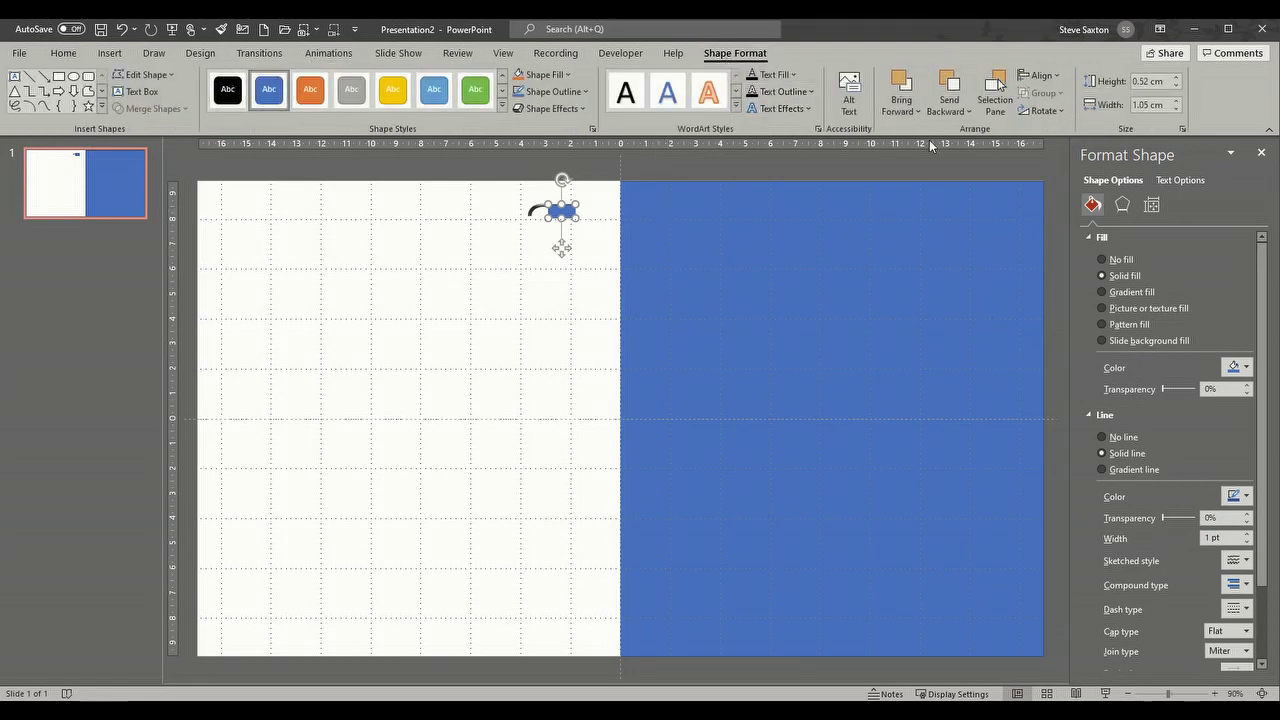
click(964, 121)
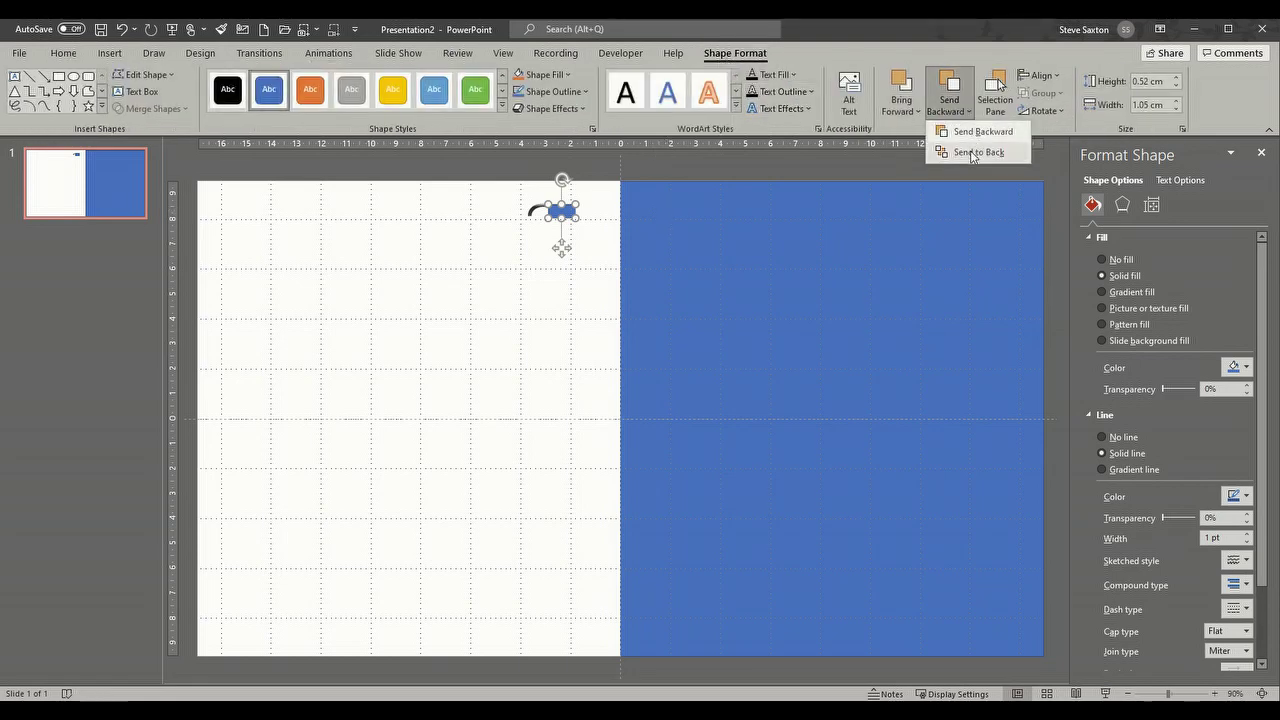
click(971, 150)
click(510, 288)
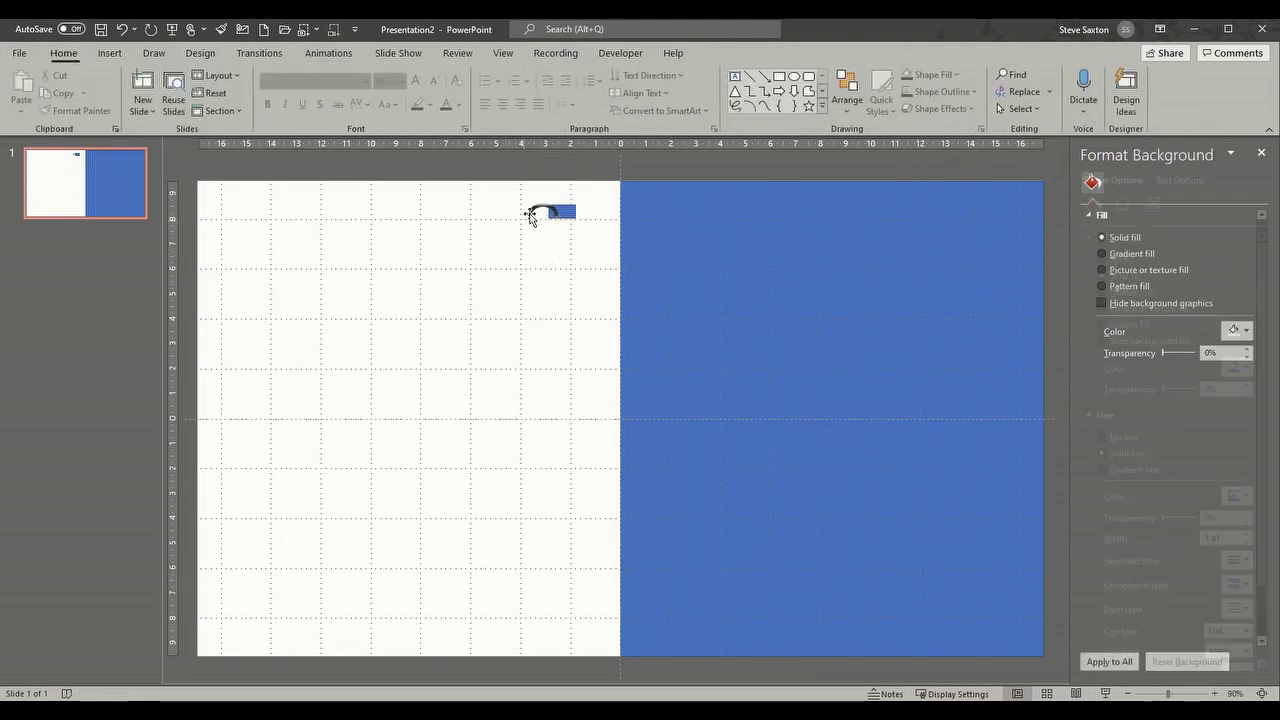
Step: Fill the small rectangle with a lighter blue theme shade
click(572, 218)
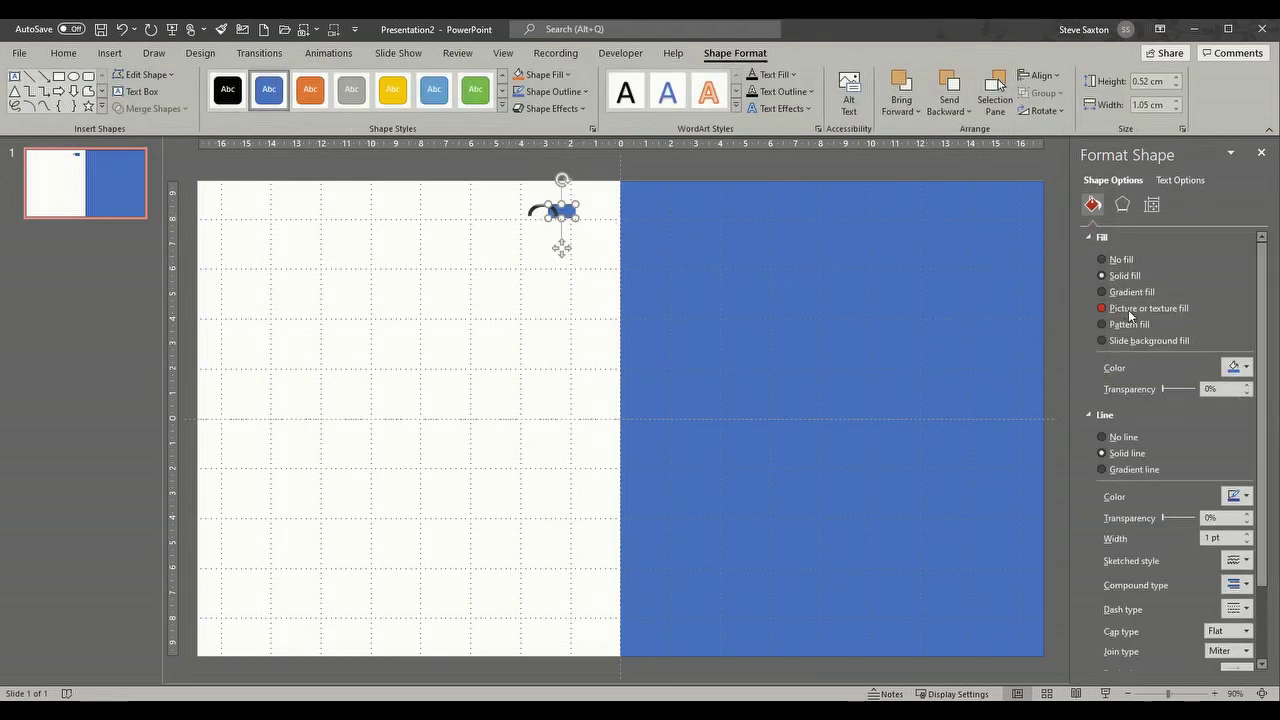
click(1246, 368)
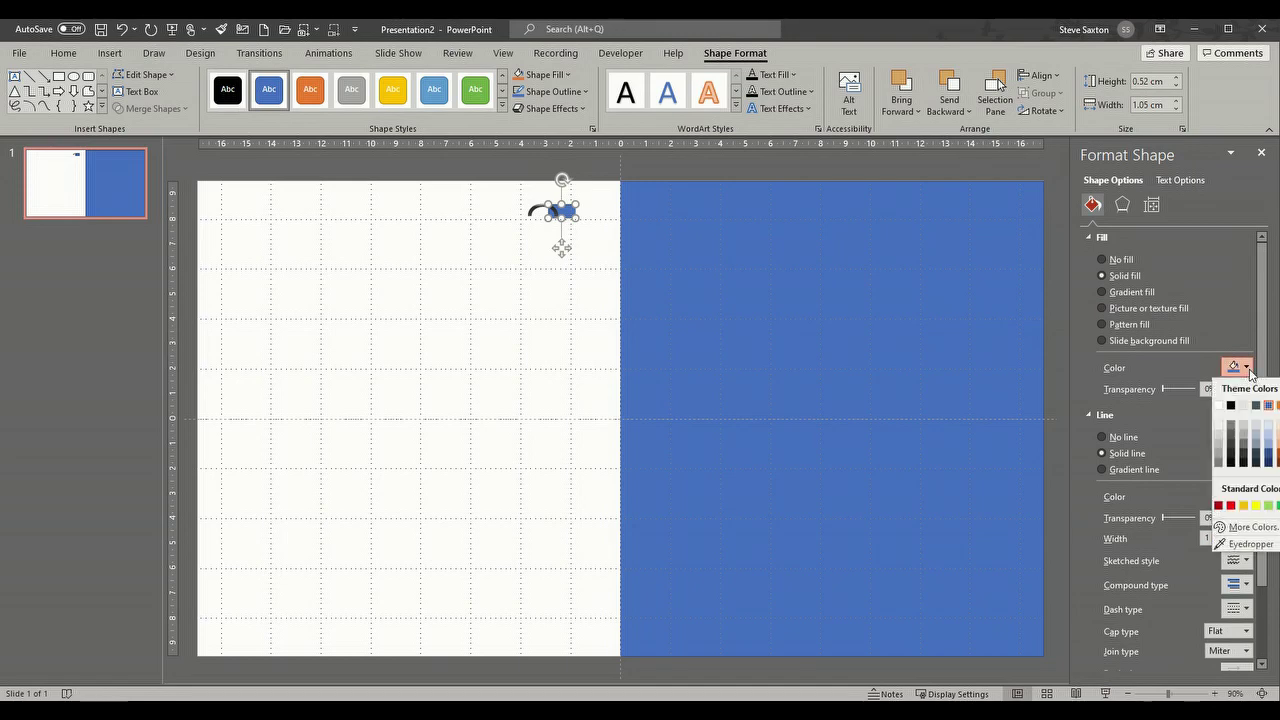
click(1268, 445)
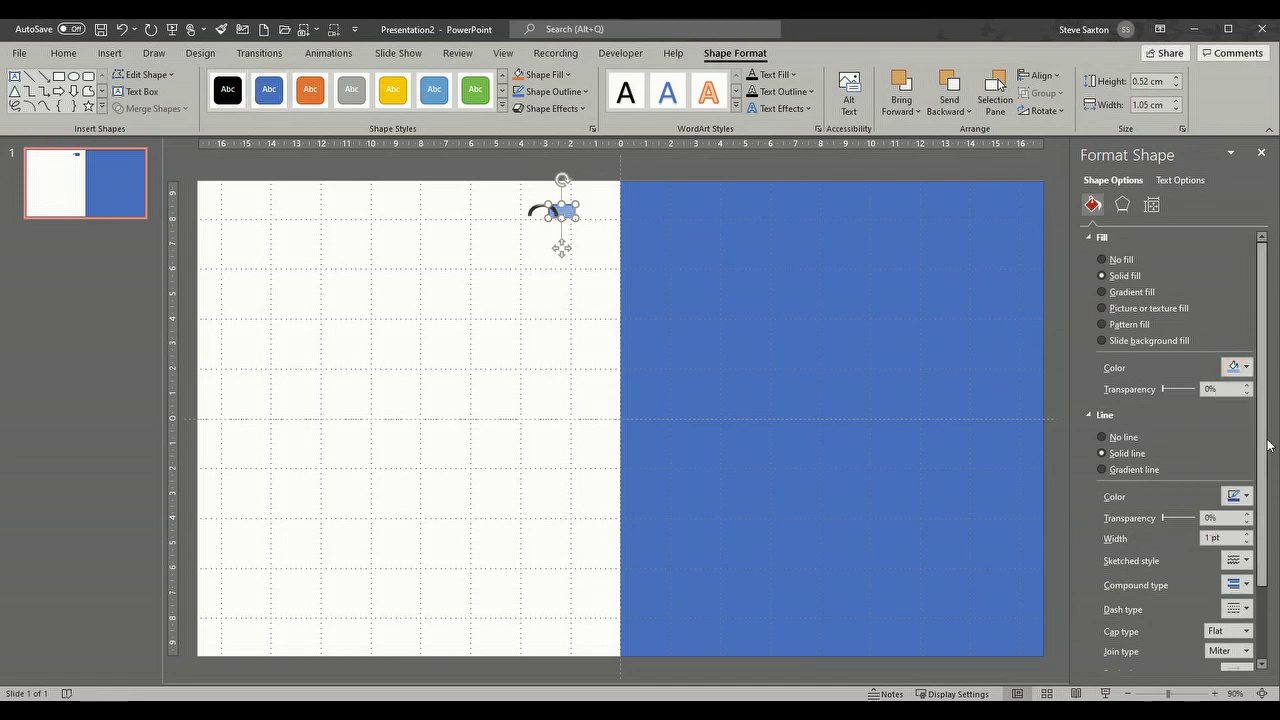
click(539, 317)
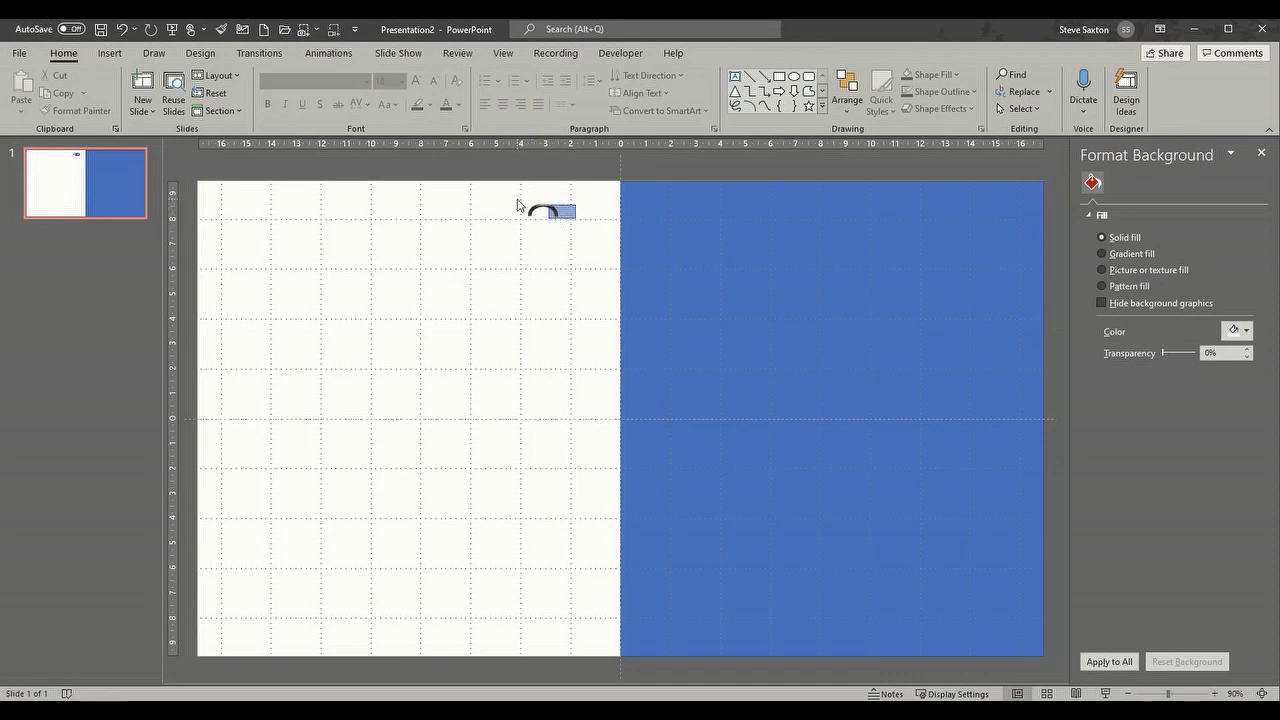
Step: Select the arc with its small rectangle, copy them and paste multiple copies onto the slide
drag(522, 196, 580, 230)
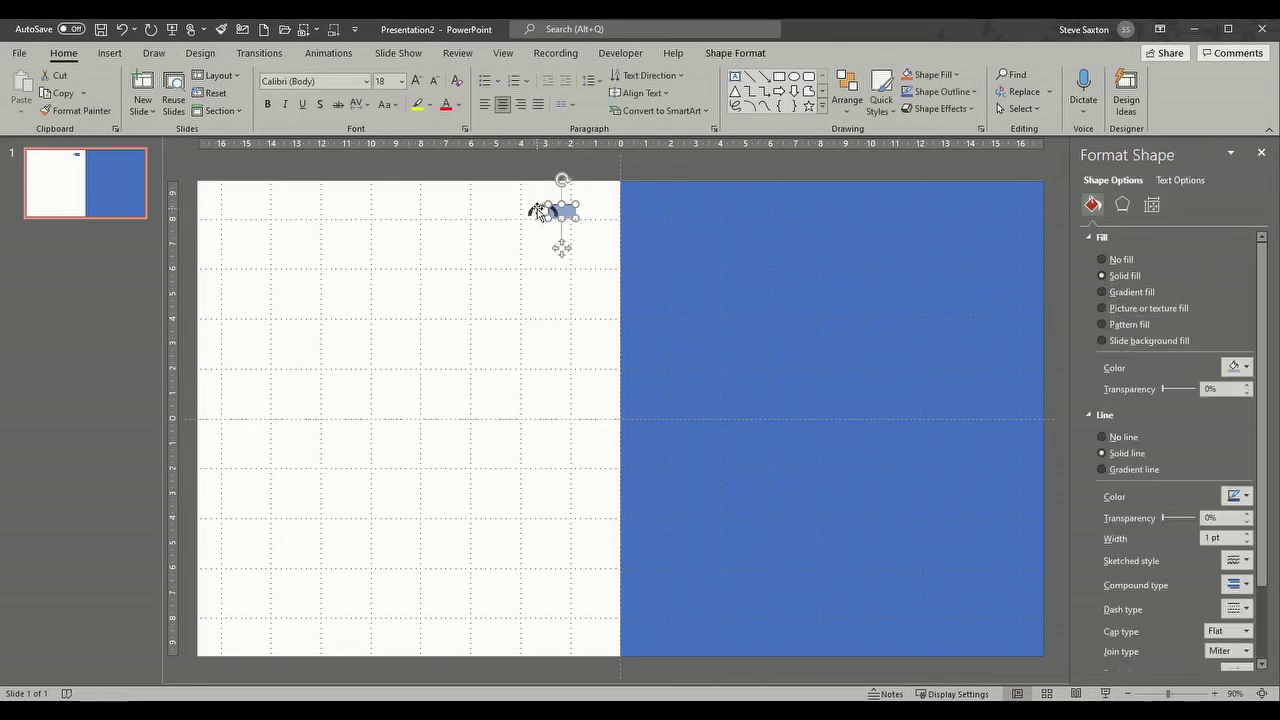
key(ctrl+c)
key(ctrl+v)
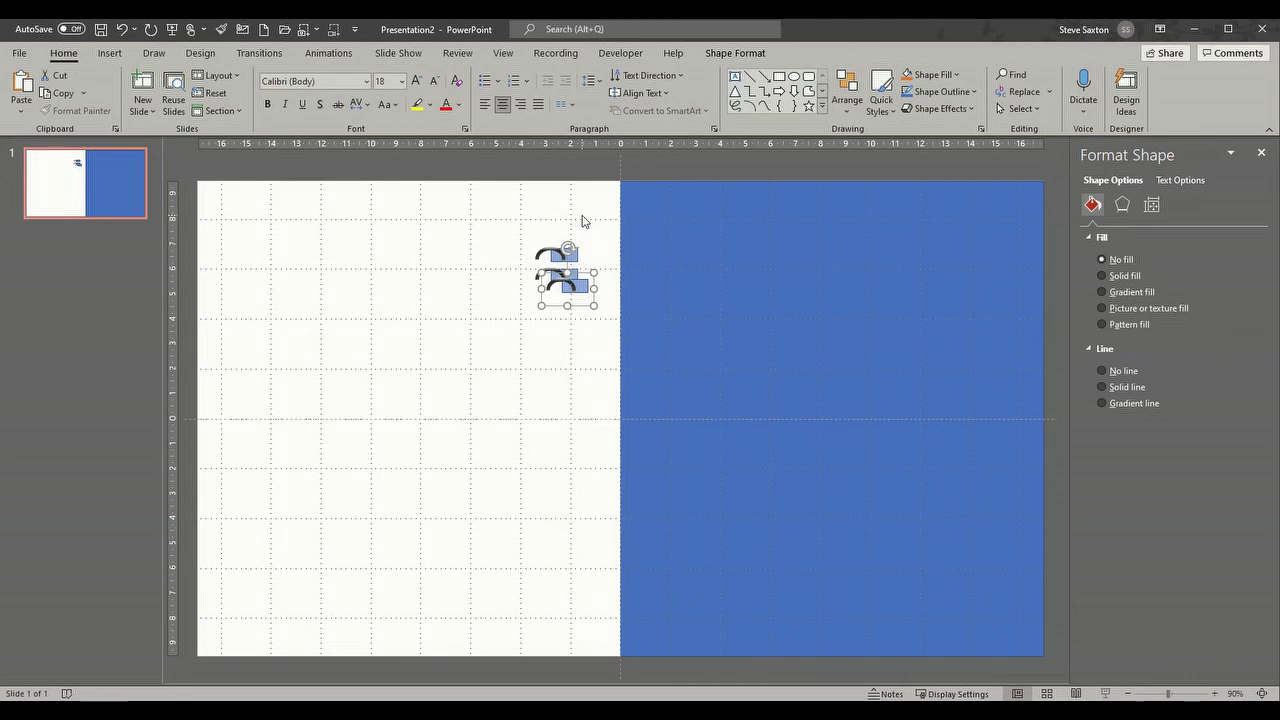
key(ctrl+v)
key(ctrl+v)
key(ctrl+v)
key(ctrl+v)
key(ctrl+v)
Step: Distribute the ring copies down the slide's centre line, along the blue rectangle's inner edge
drag(627, 341, 565, 400)
drag(618, 333, 566, 378)
drag(568, 258, 637, 196)
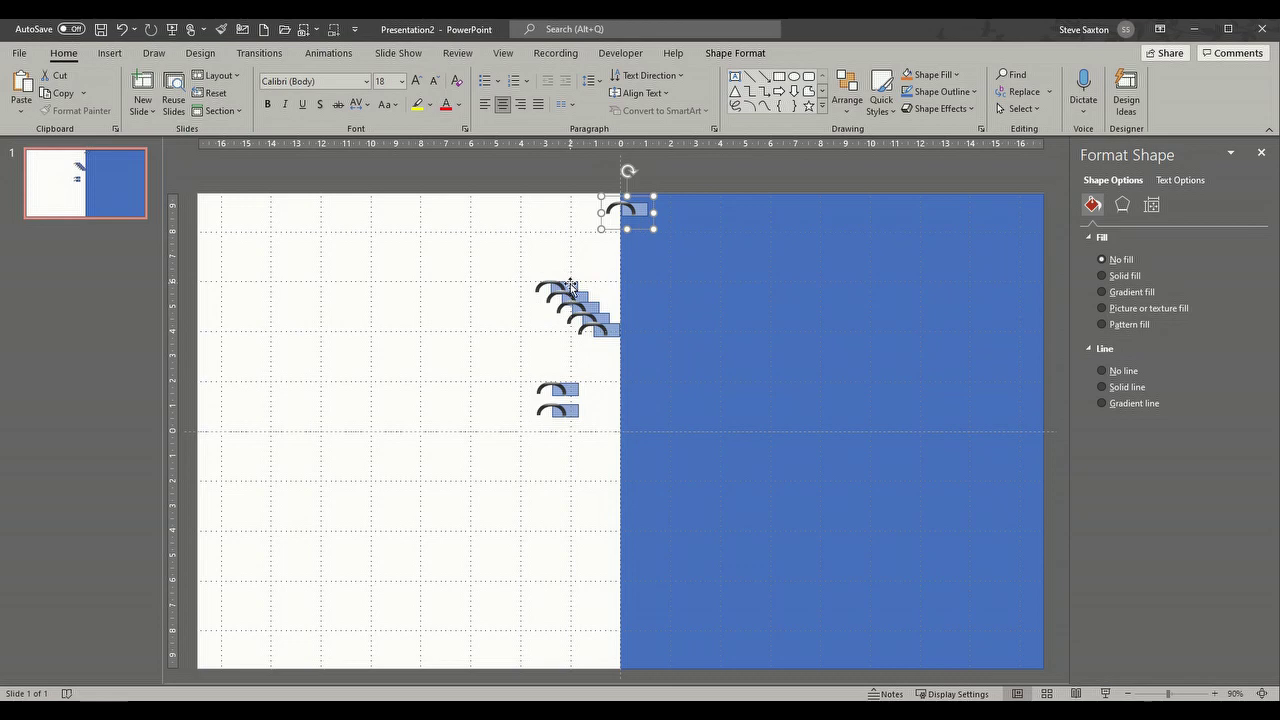
drag(571, 287, 640, 243)
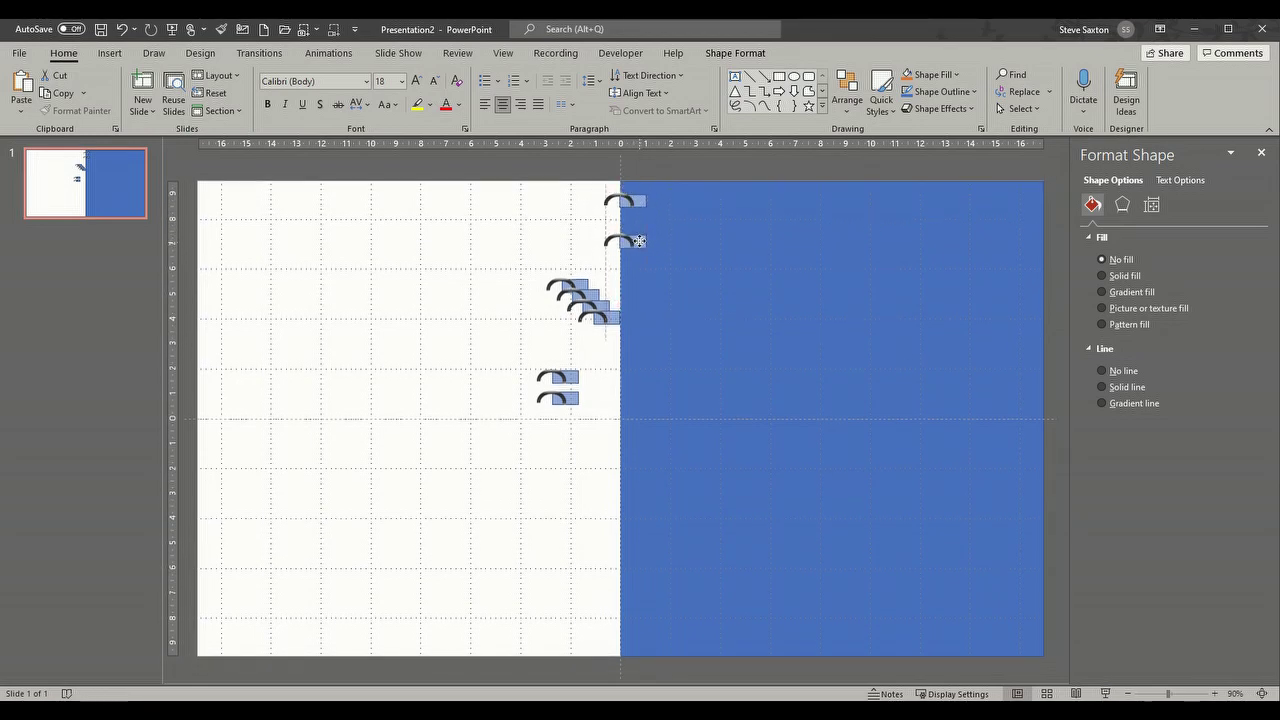
drag(617, 308, 634, 288)
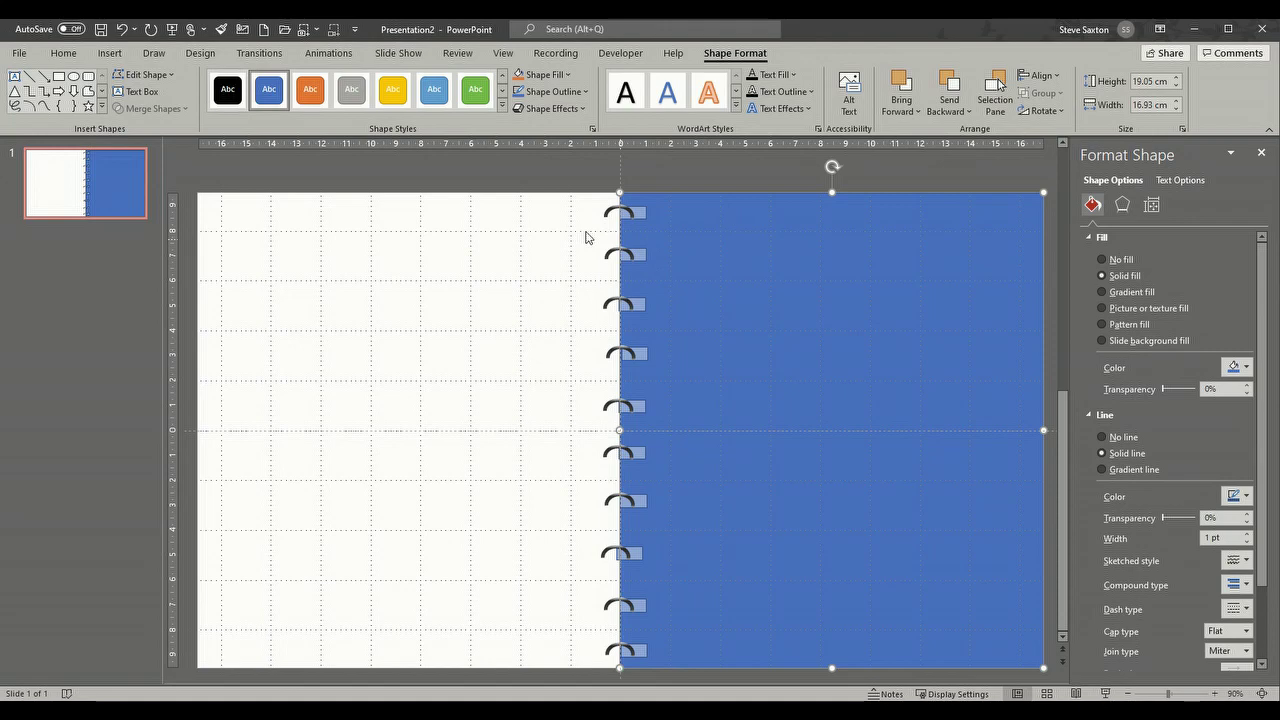
Step: Add a blank second slide and copy the blue half-slide rectangle from slide 1 onto it
click(69, 197)
key(Return)
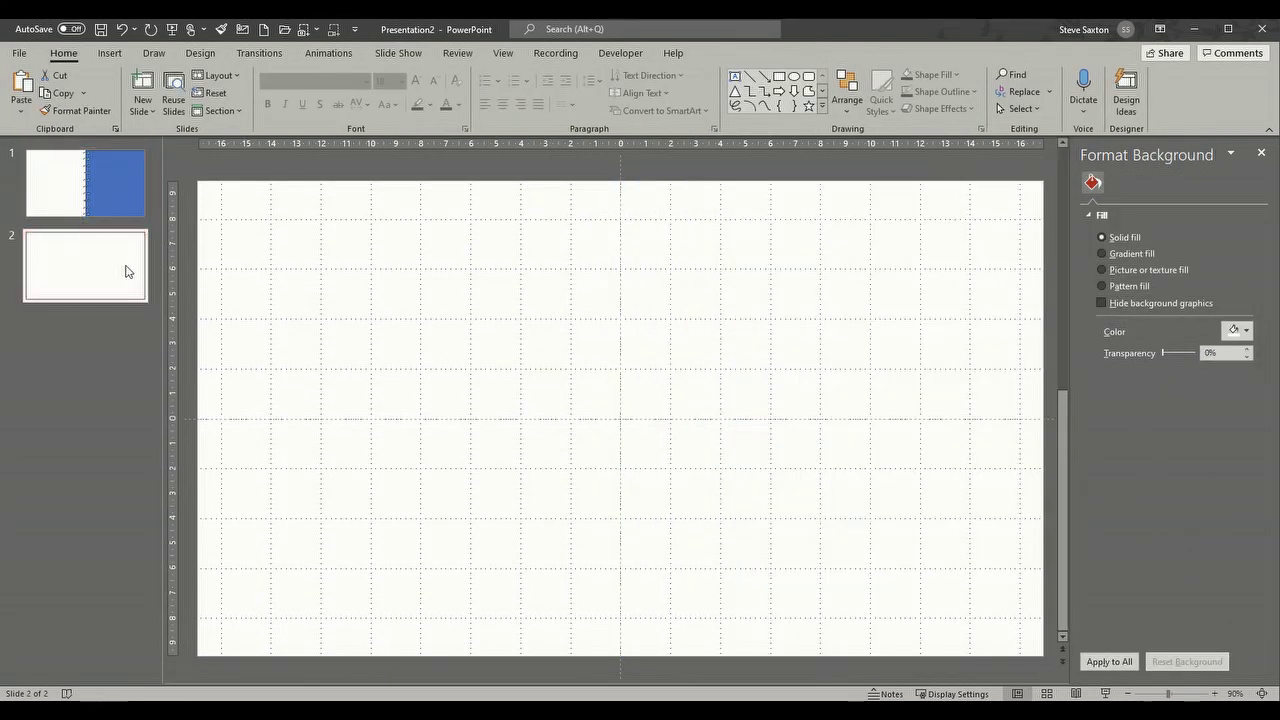
click(125, 197)
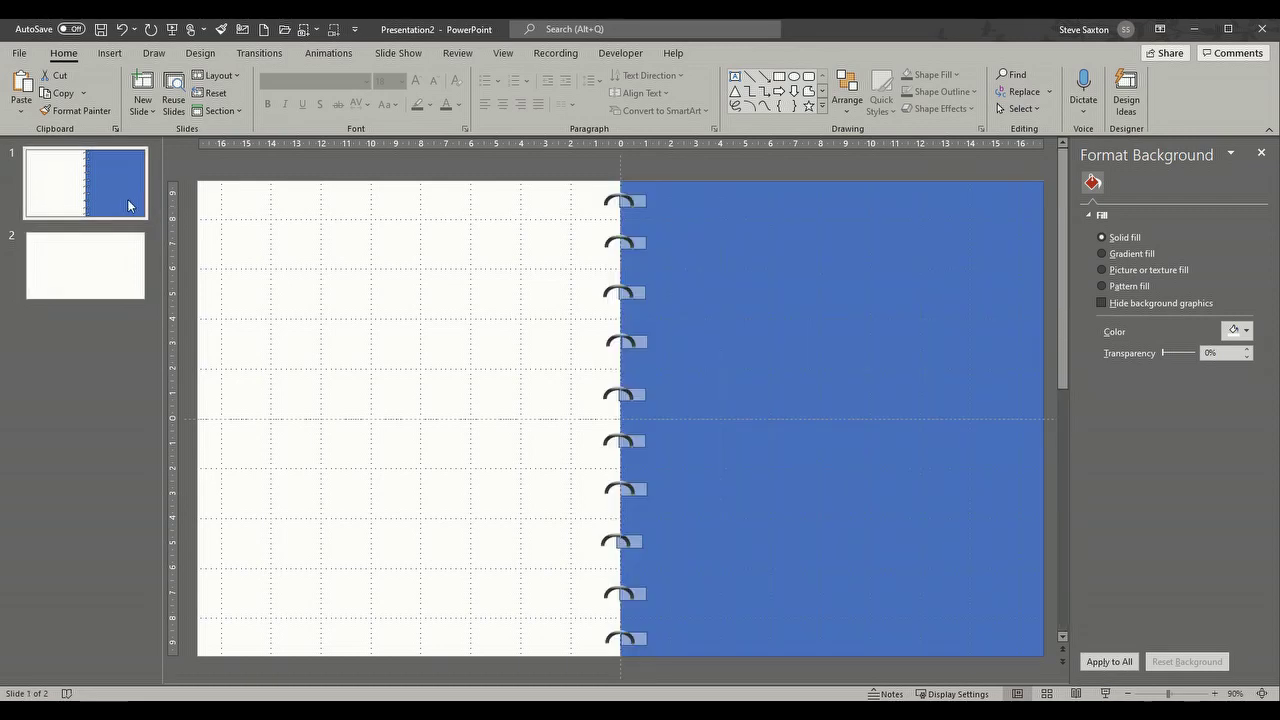
right_click(793, 320)
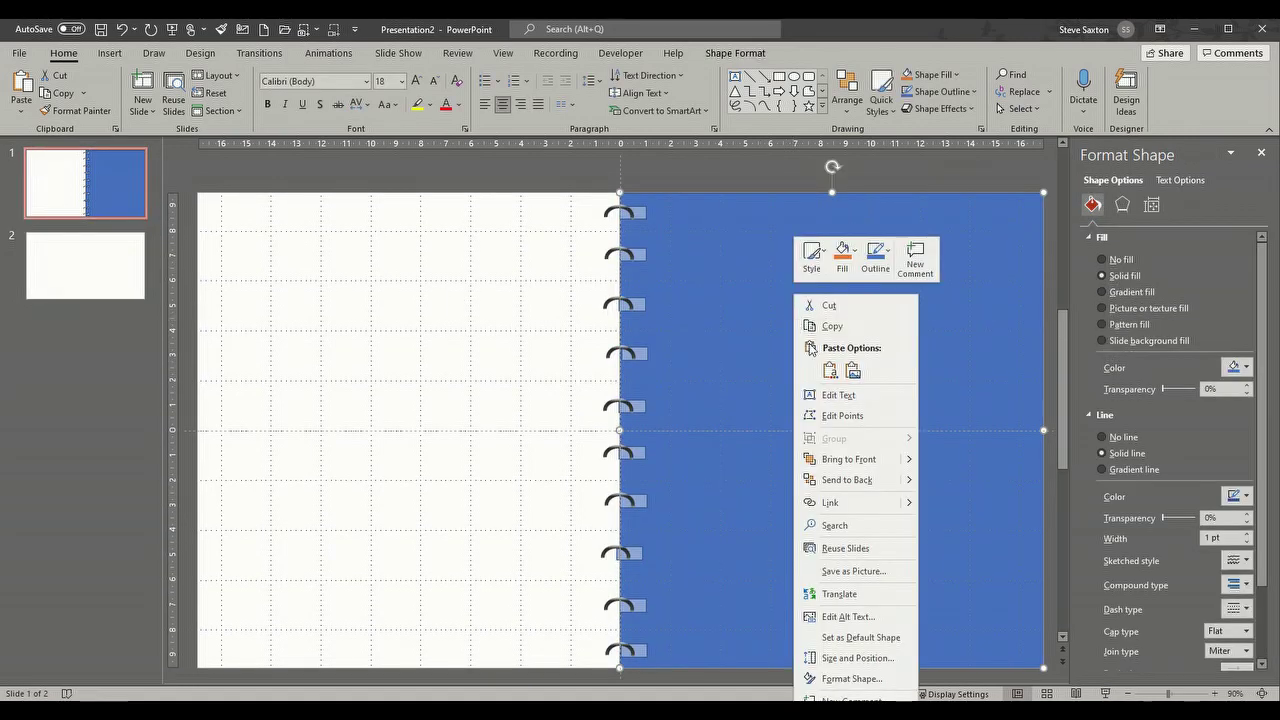
click(231, 292)
click(85, 265)
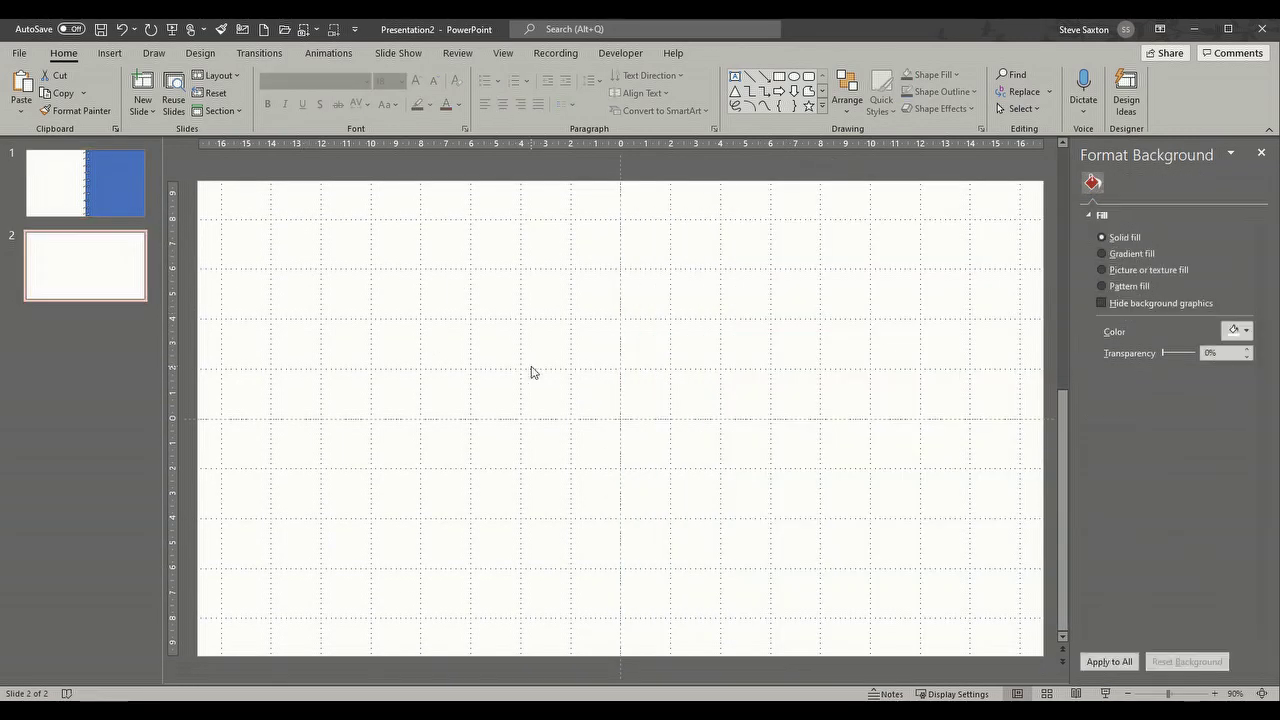
right_click(531, 367)
click(567, 401)
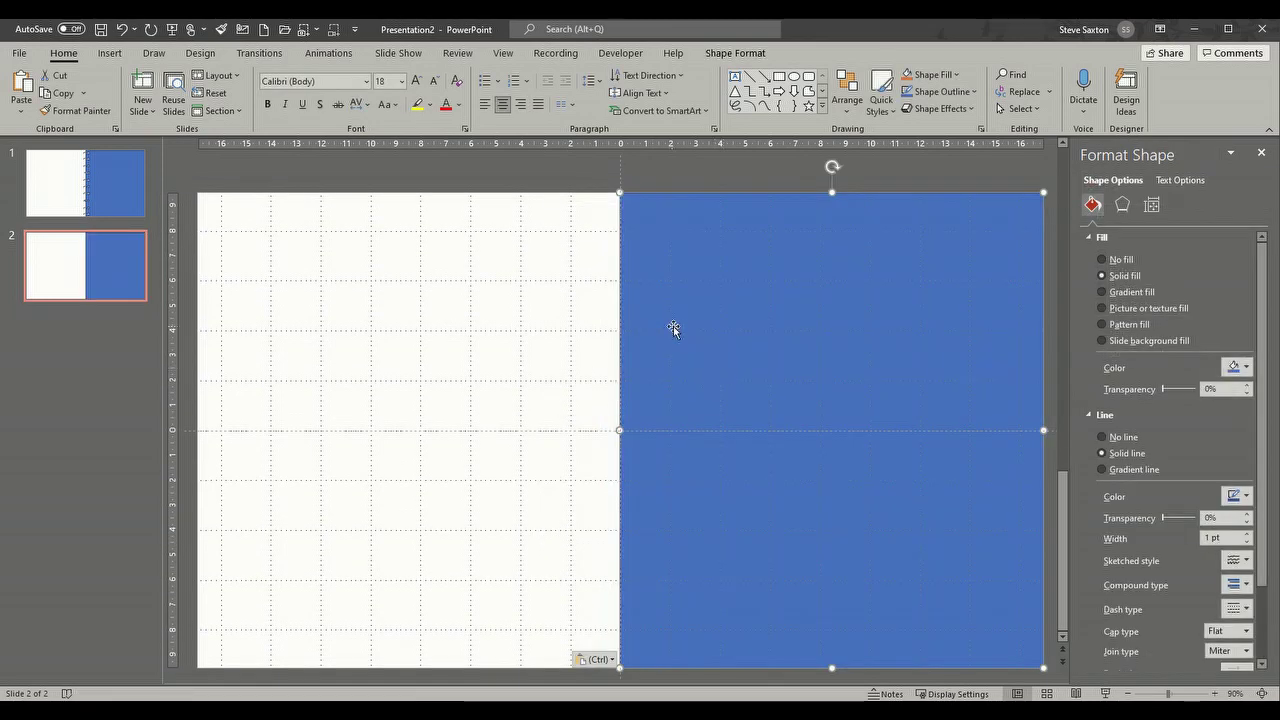
Step: Duplicate slide 2's blue rectangle onto the white half so both halves are covered
drag(727, 345, 303, 329)
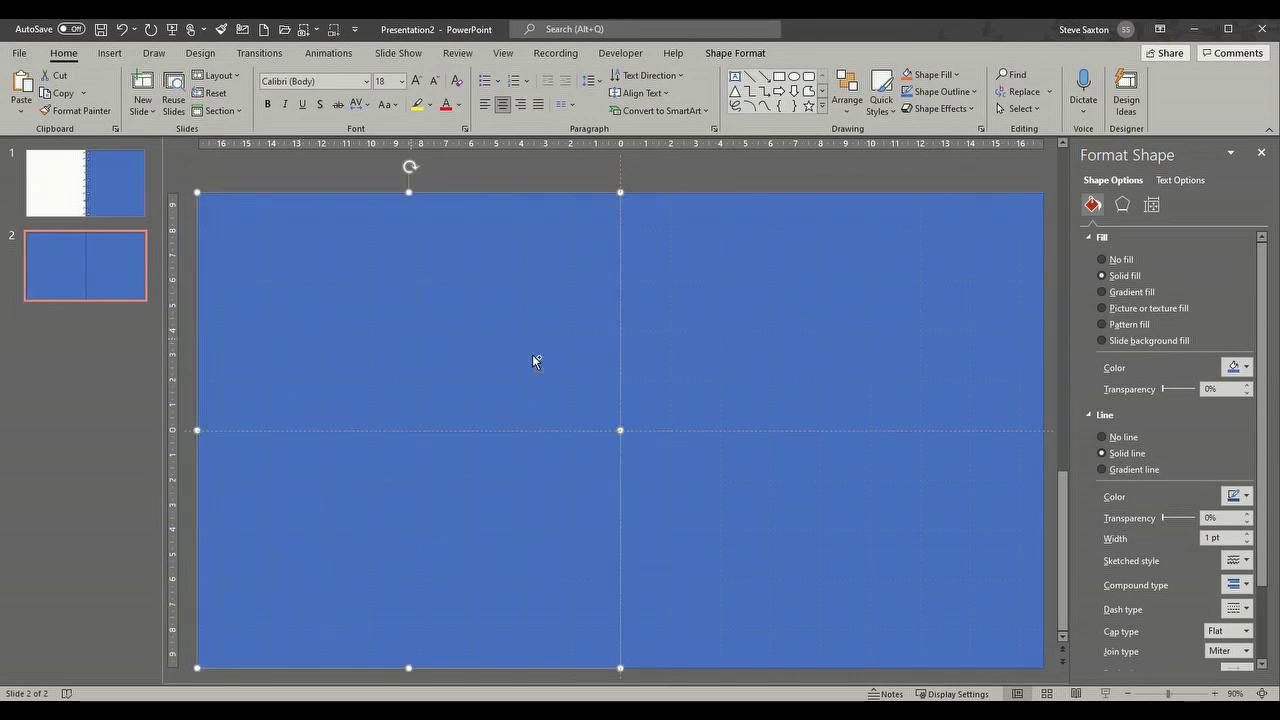
click(640, 208)
click(665, 207)
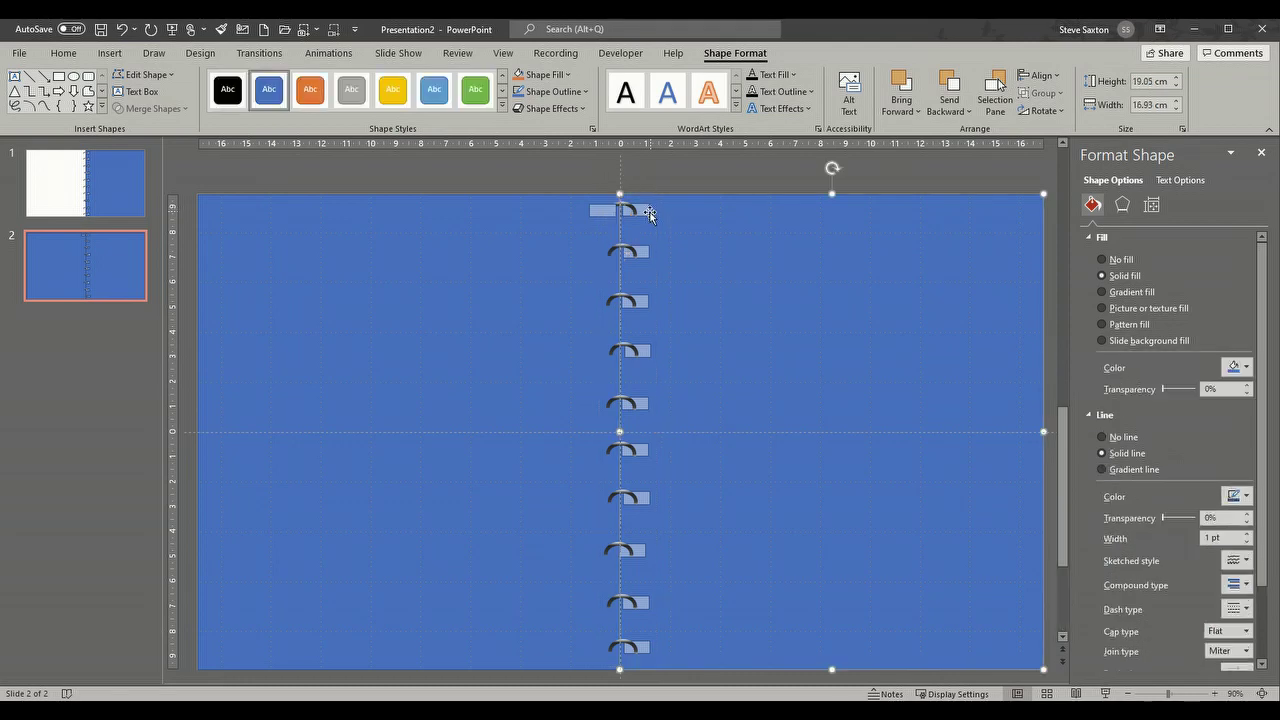
Step: Ungroup the column of rings on slide 2 into individual rings
click(640, 218)
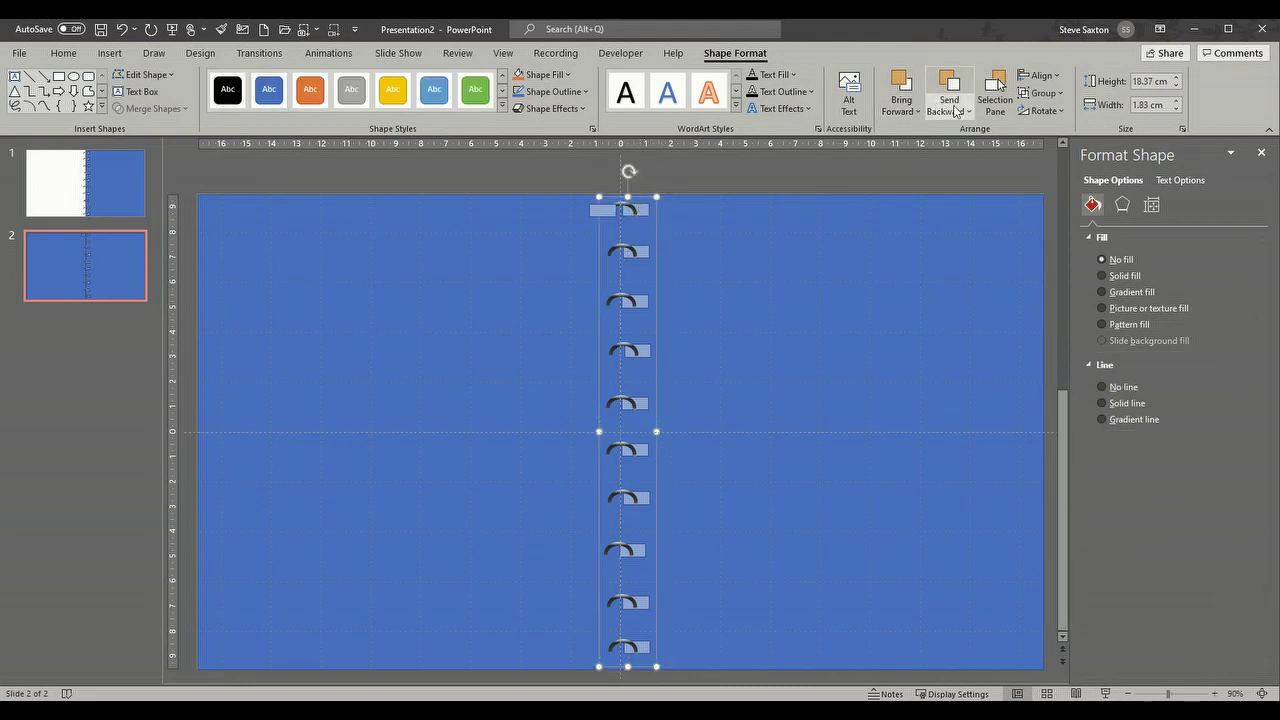
click(1040, 93)
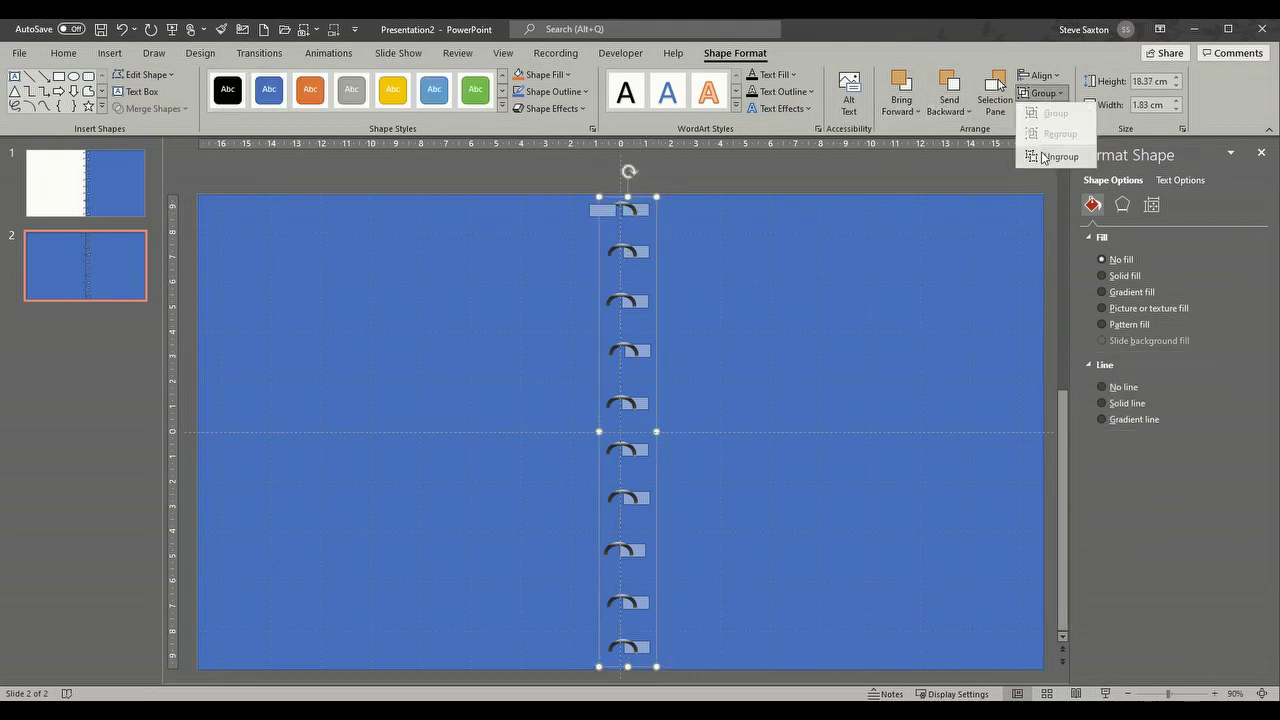
click(1046, 157)
click(719, 219)
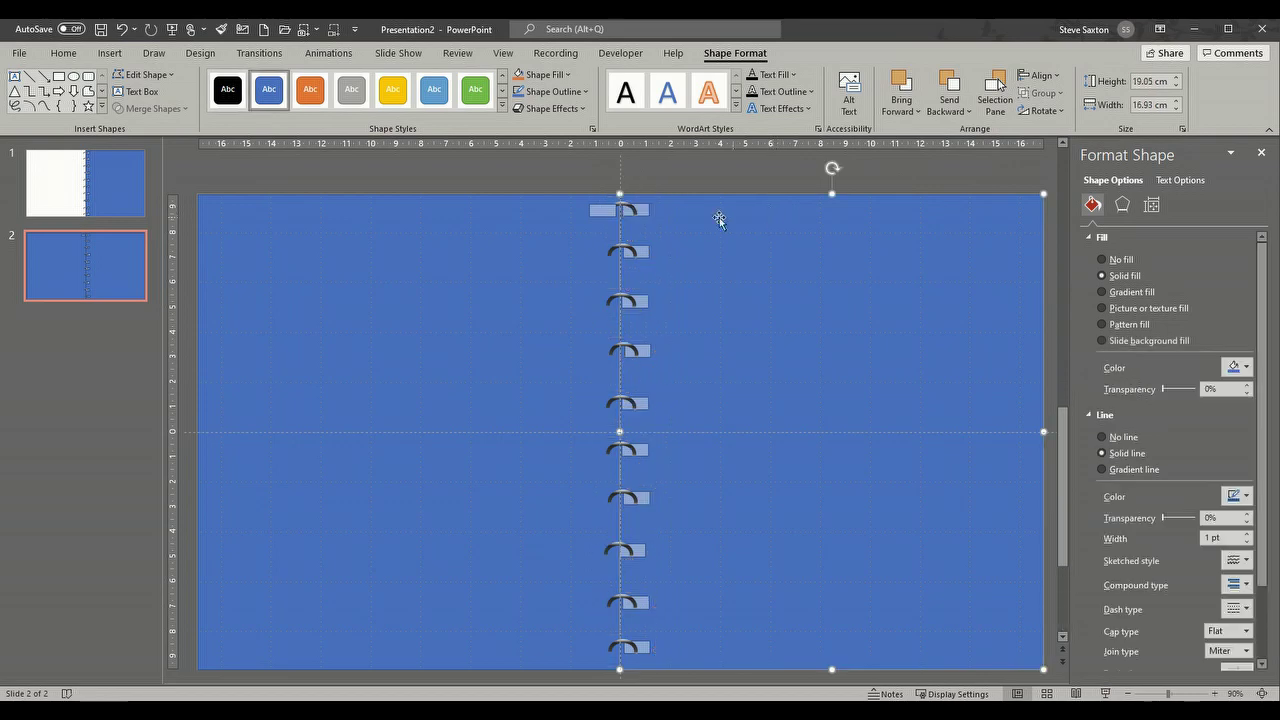
Step: Ungroup the topmost ring on slide 2 into its arc and small rectangle
click(643, 213)
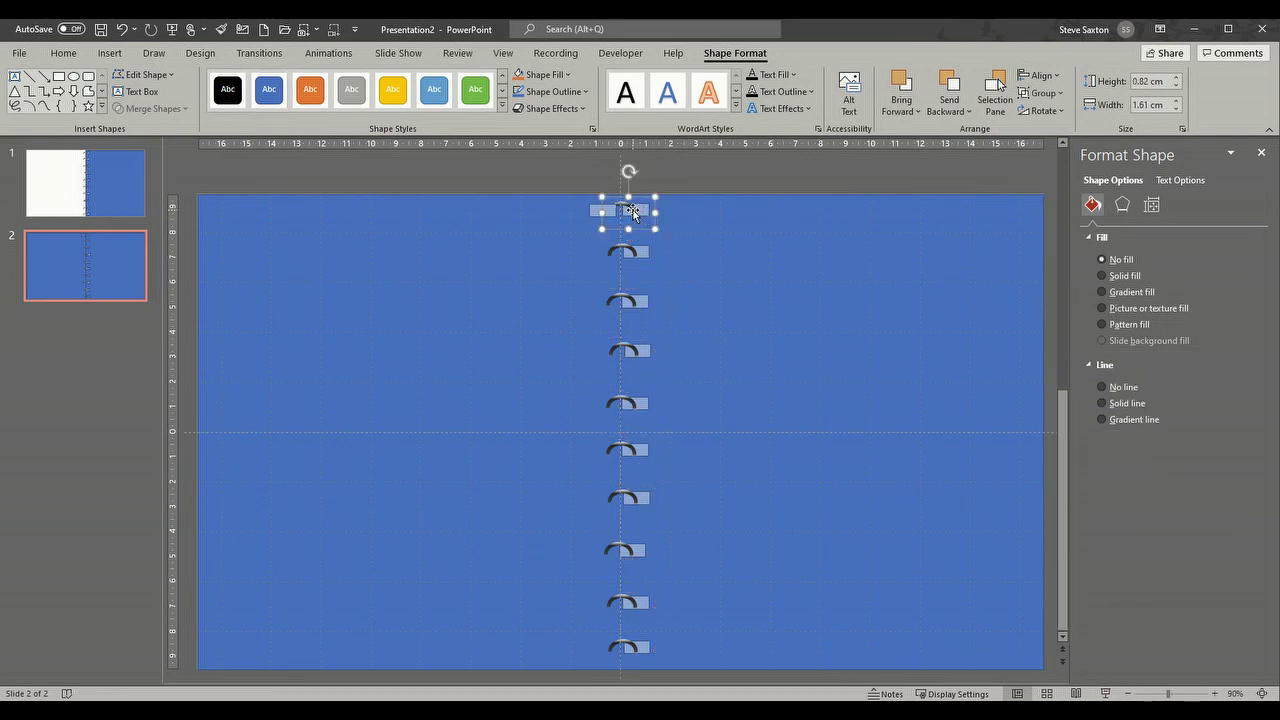
click(632, 209)
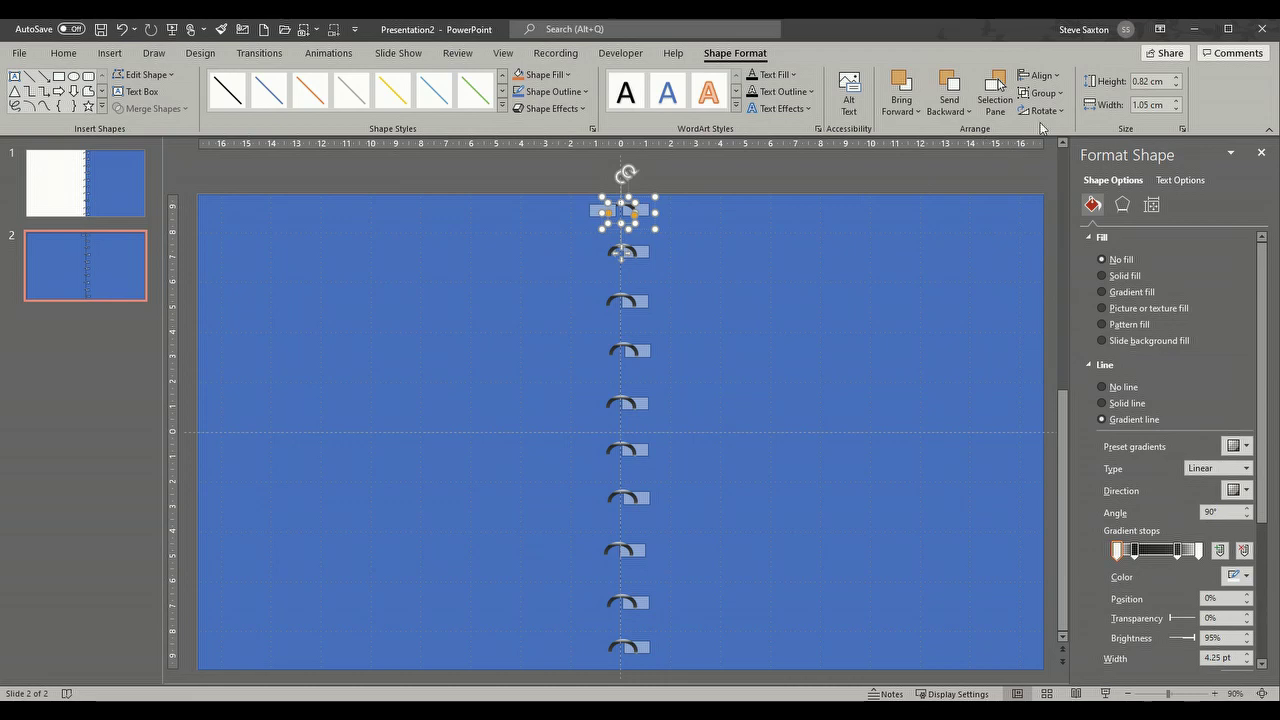
click(1058, 96)
click(1062, 136)
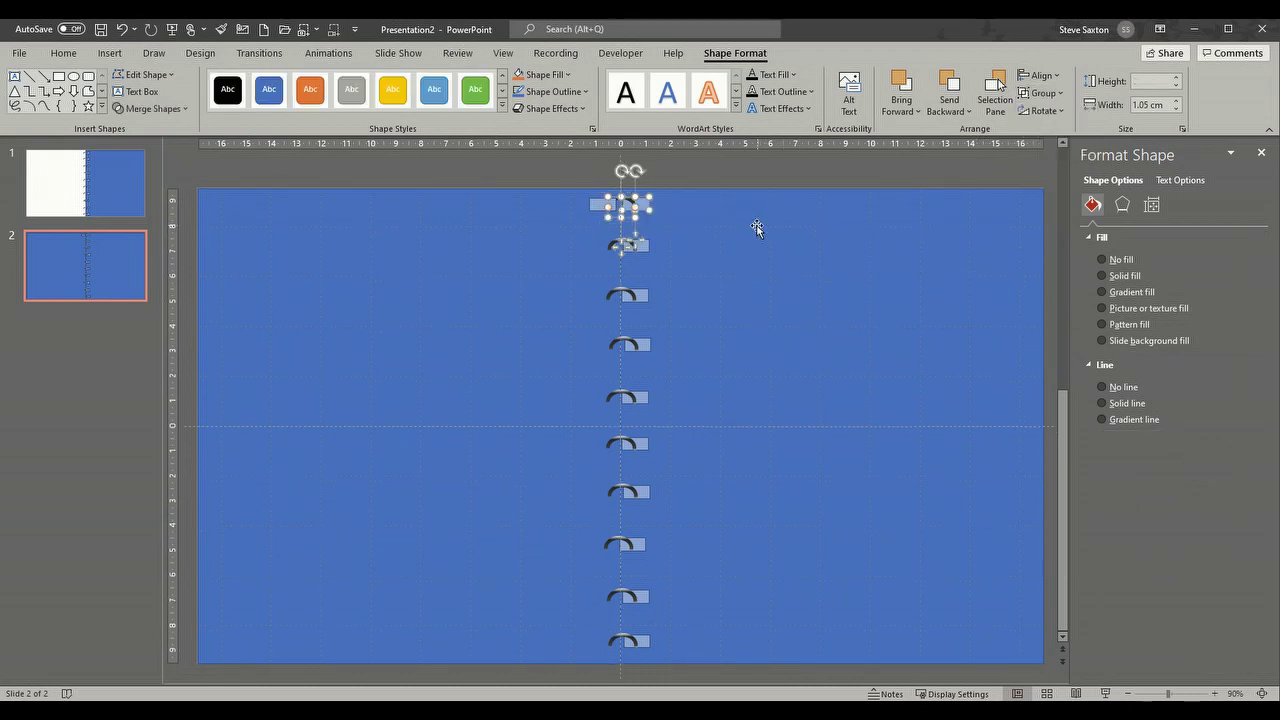
Step: Bring the topmost ring's arc to the front, above both small rectangles
click(625, 208)
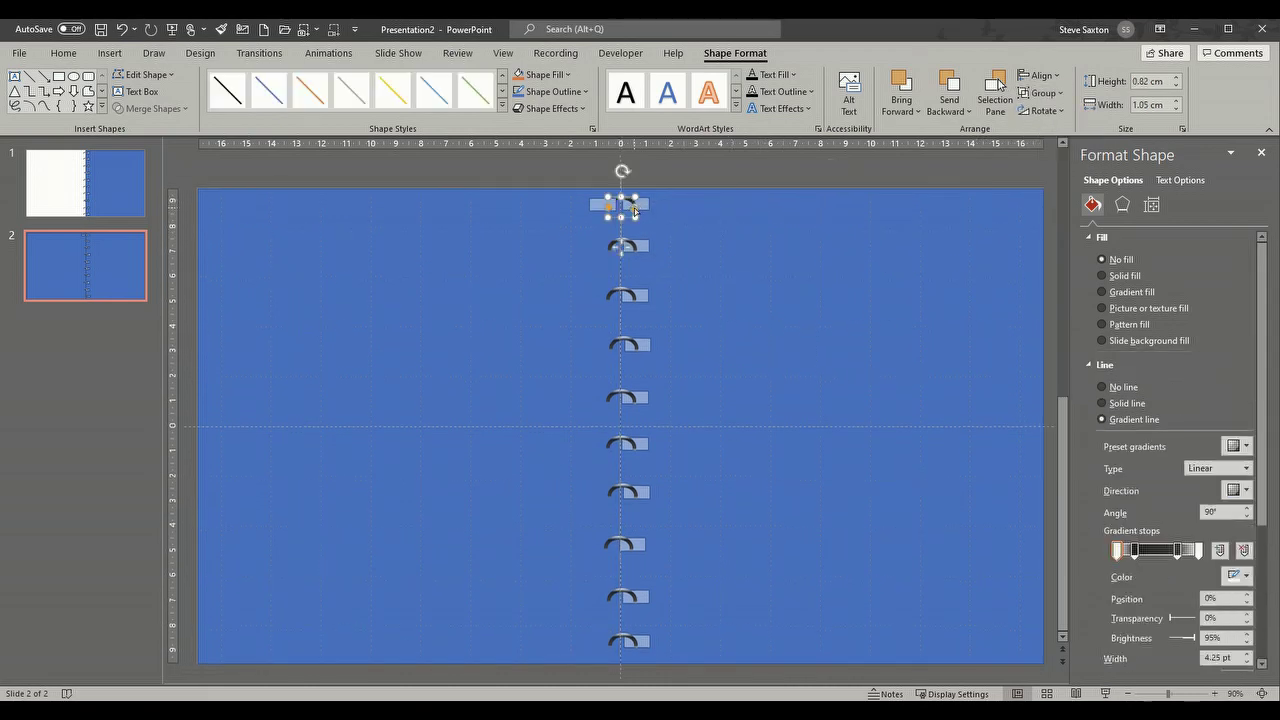
click(901, 106)
click(915, 152)
click(768, 220)
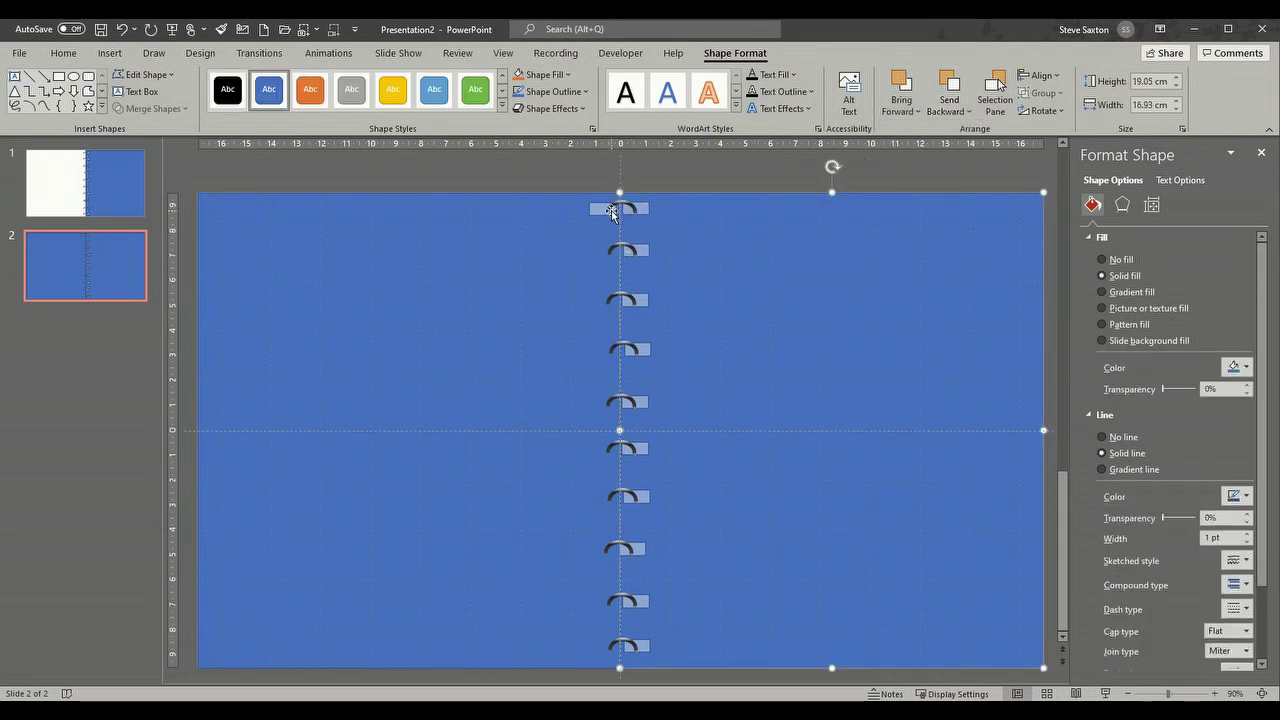
Step: Group the topmost arc with the small rectangles on either side of it
click(601, 212)
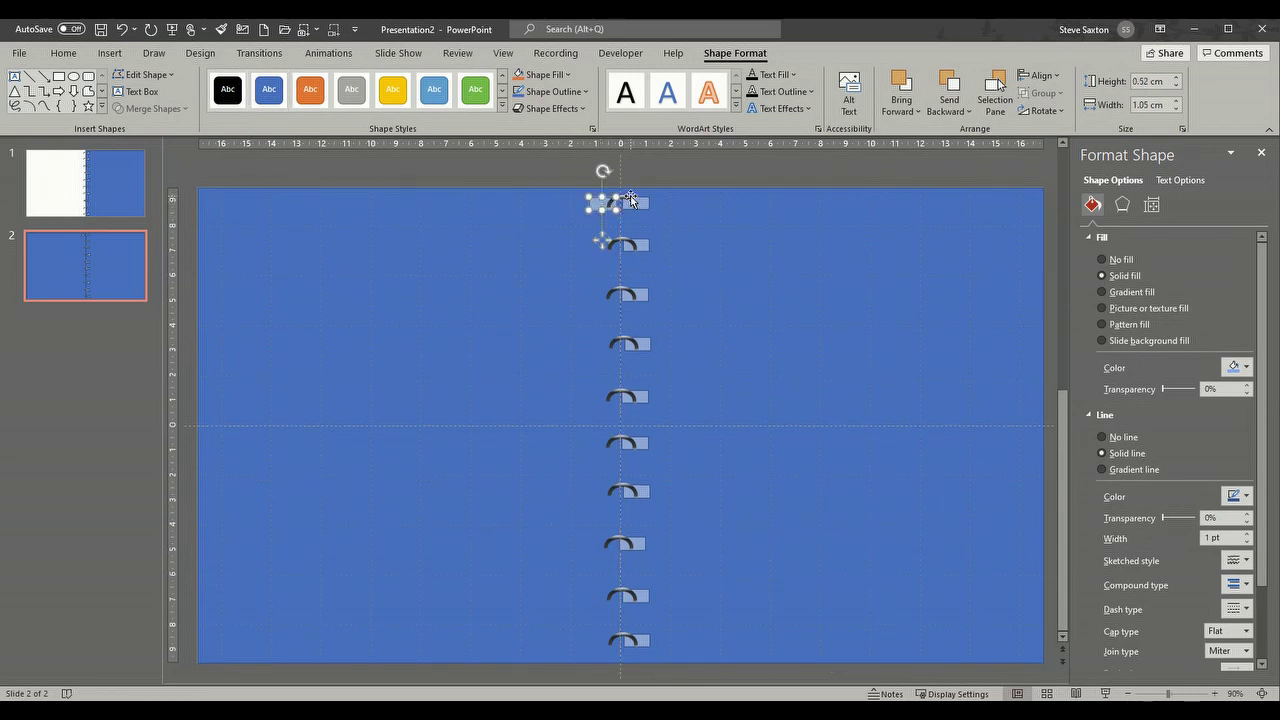
shift+click(629, 201)
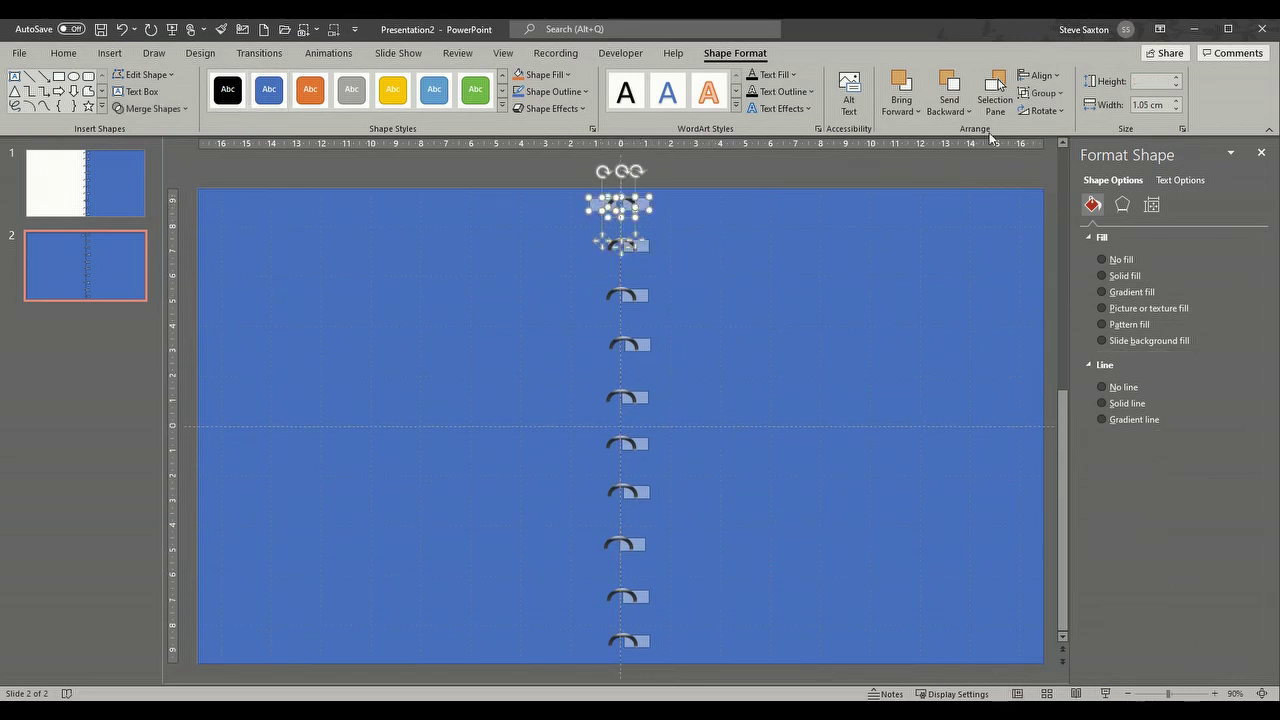
click(1043, 93)
click(1046, 112)
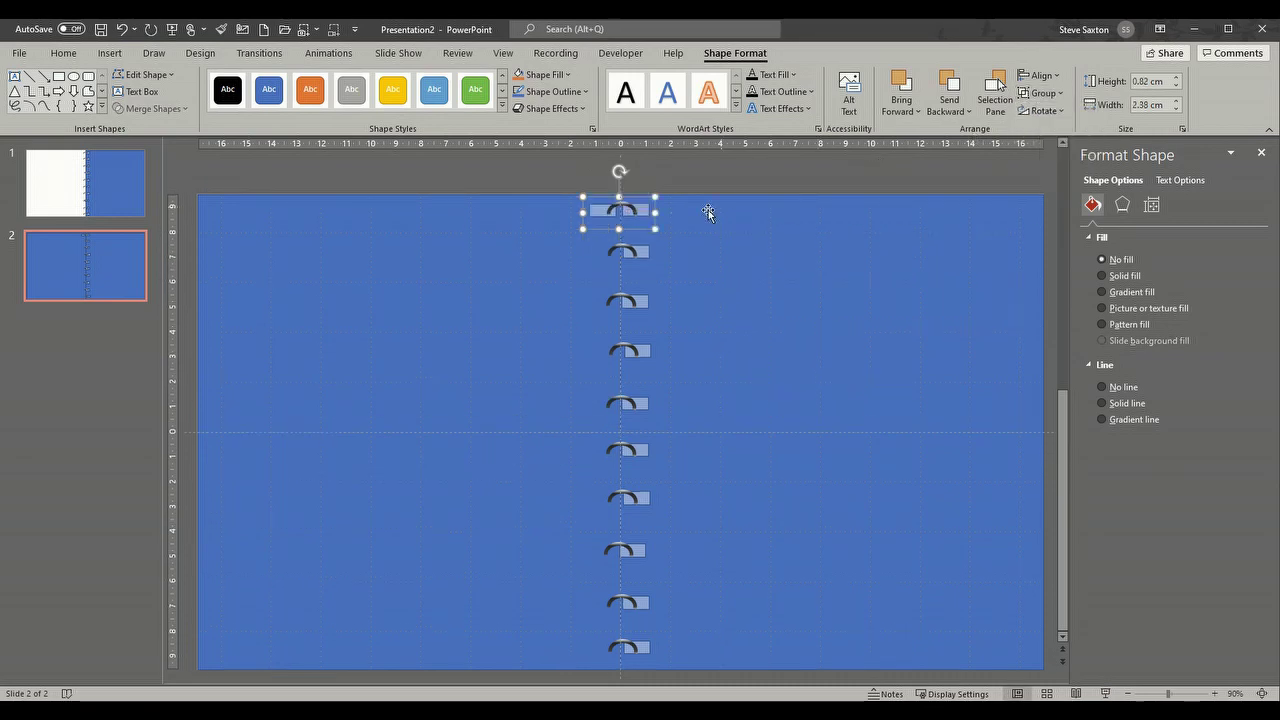
Step: Delete all the single-rectangle rings below the topmost ring group on slide 2
click(618, 255)
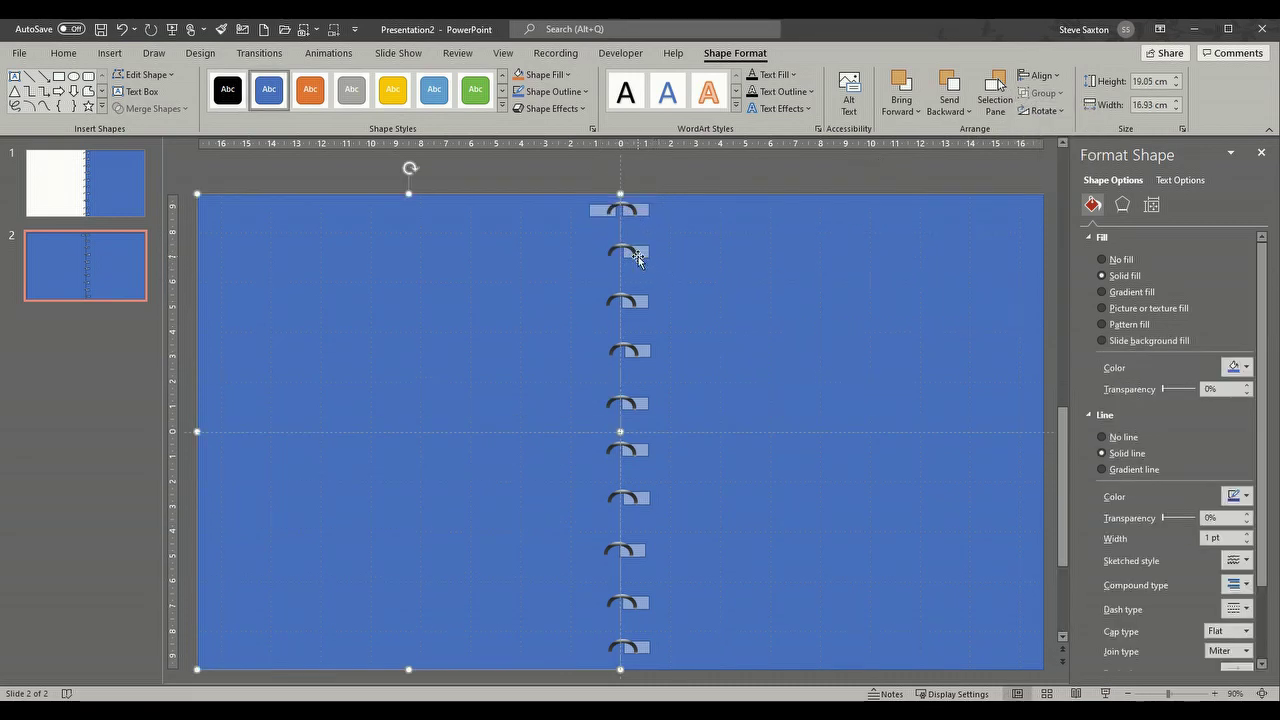
click(638, 259)
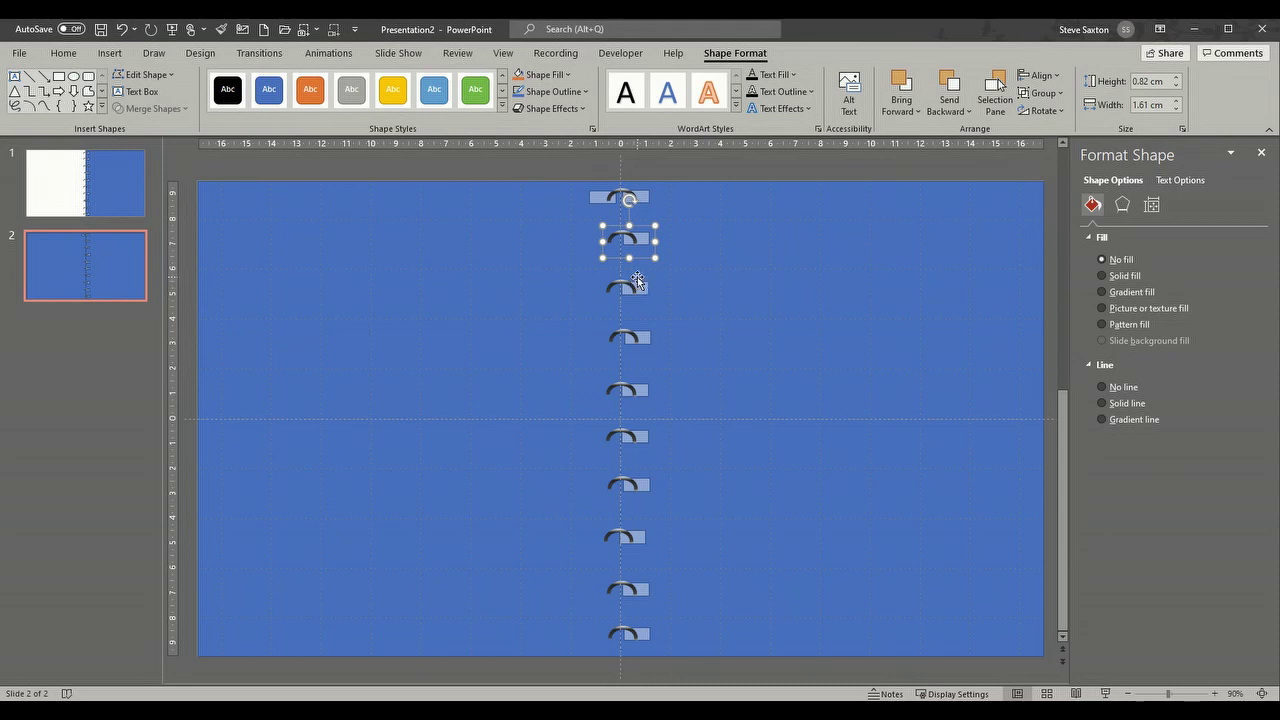
key(Delete)
click(636, 284)
key(Delete)
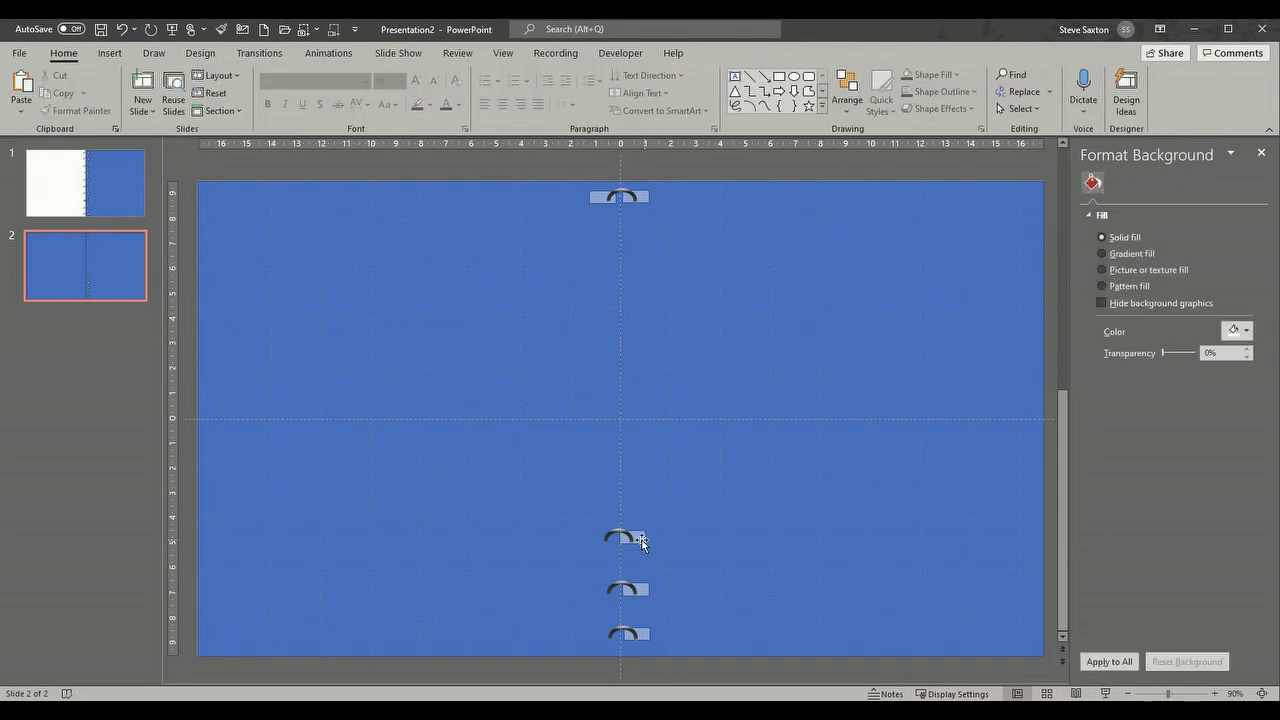
click(641, 543)
key(Delete)
click(640, 590)
key(Delete)
click(640, 634)
key(Delete)
Step: Make nine copies of the topmost double-sided ring group on slide 2
click(616, 196)
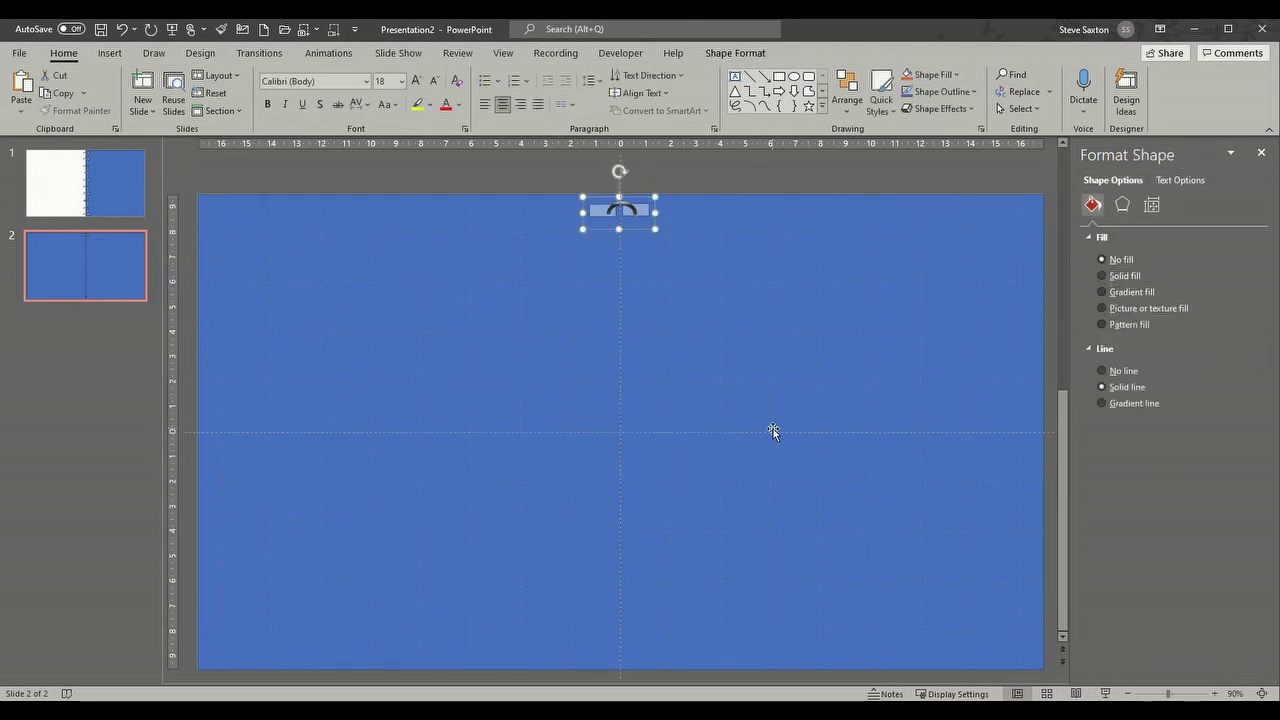
key(ctrl+d)
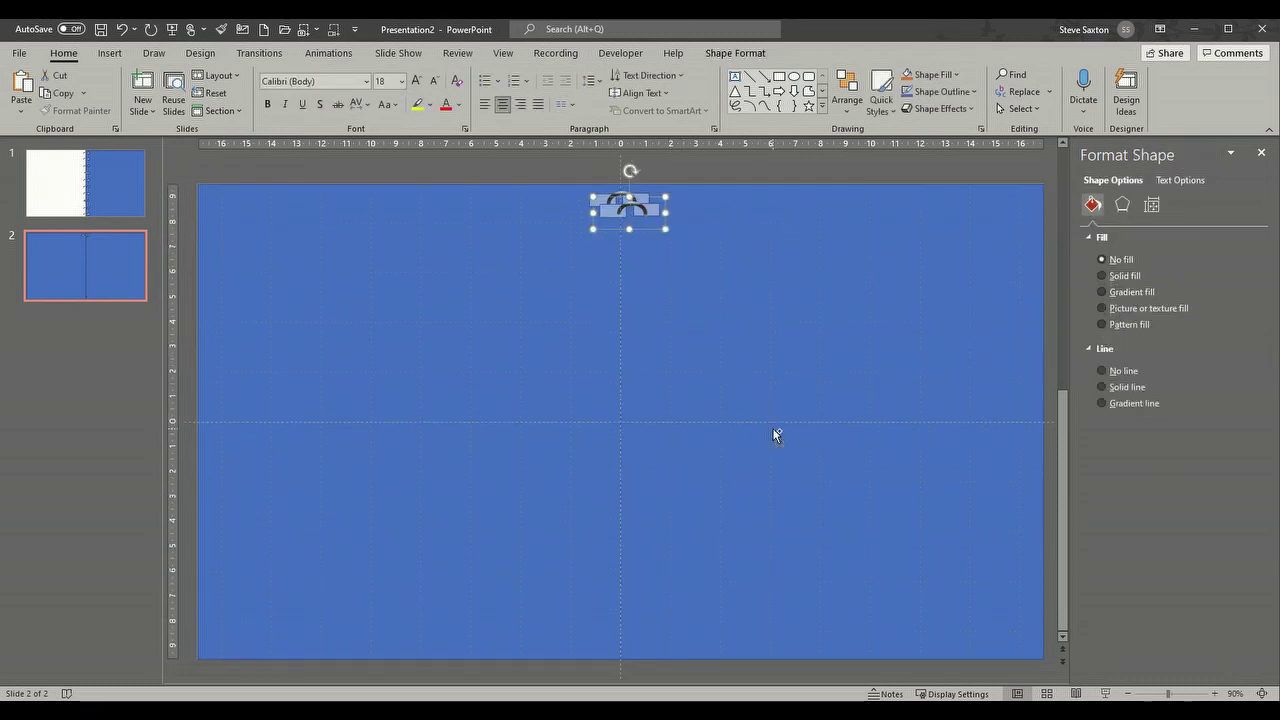
key(ctrl+d)
key(ctrl+d)
key(ctrl+d)
key(ctrl+d)
key(ctrl+d)
key(ctrl+d)
key(ctrl+d)
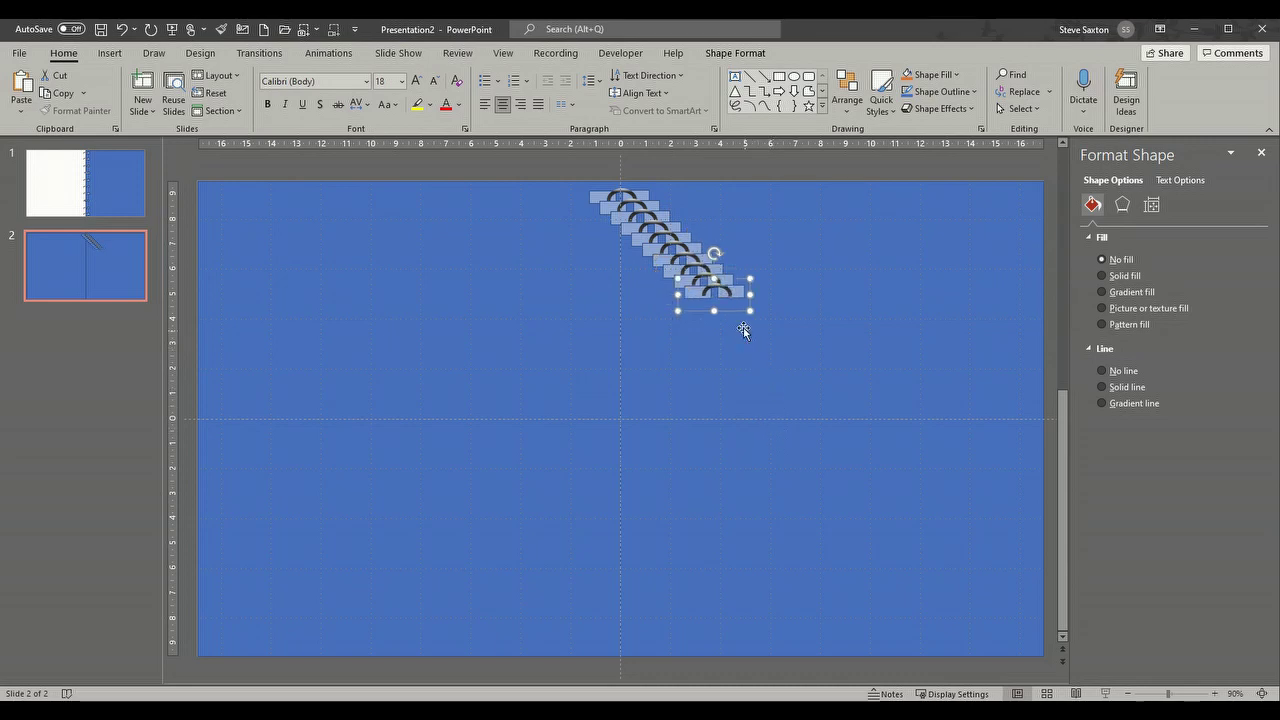
Step: Move four of the ring copies onto the vertical centre line and stack them evenly upward from the slide's lower edge
key(Tab)
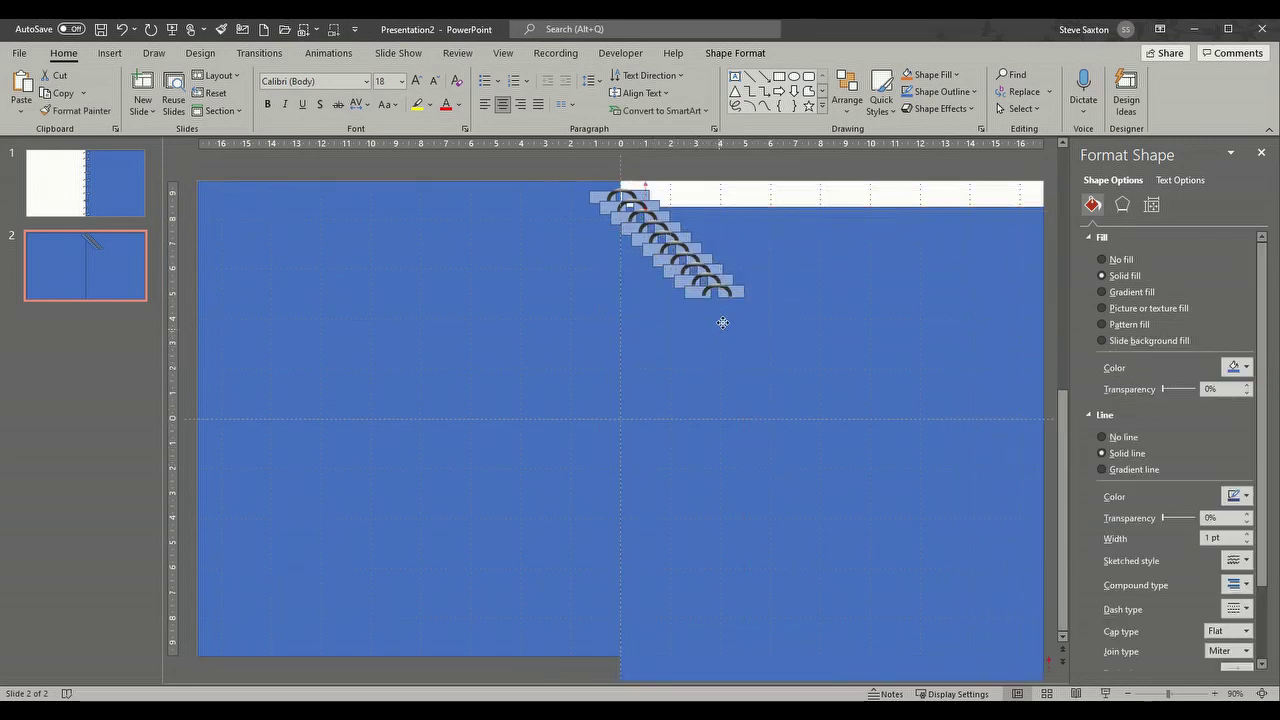
click(731, 300)
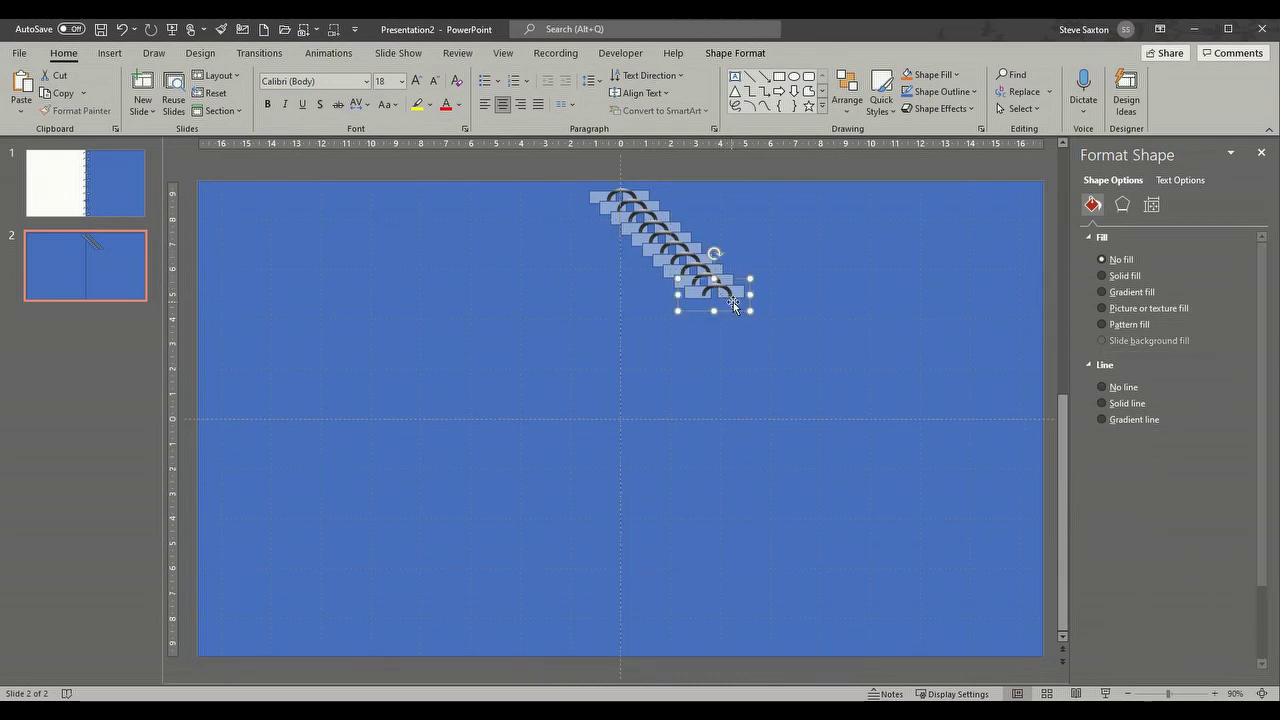
drag(738, 296, 641, 644)
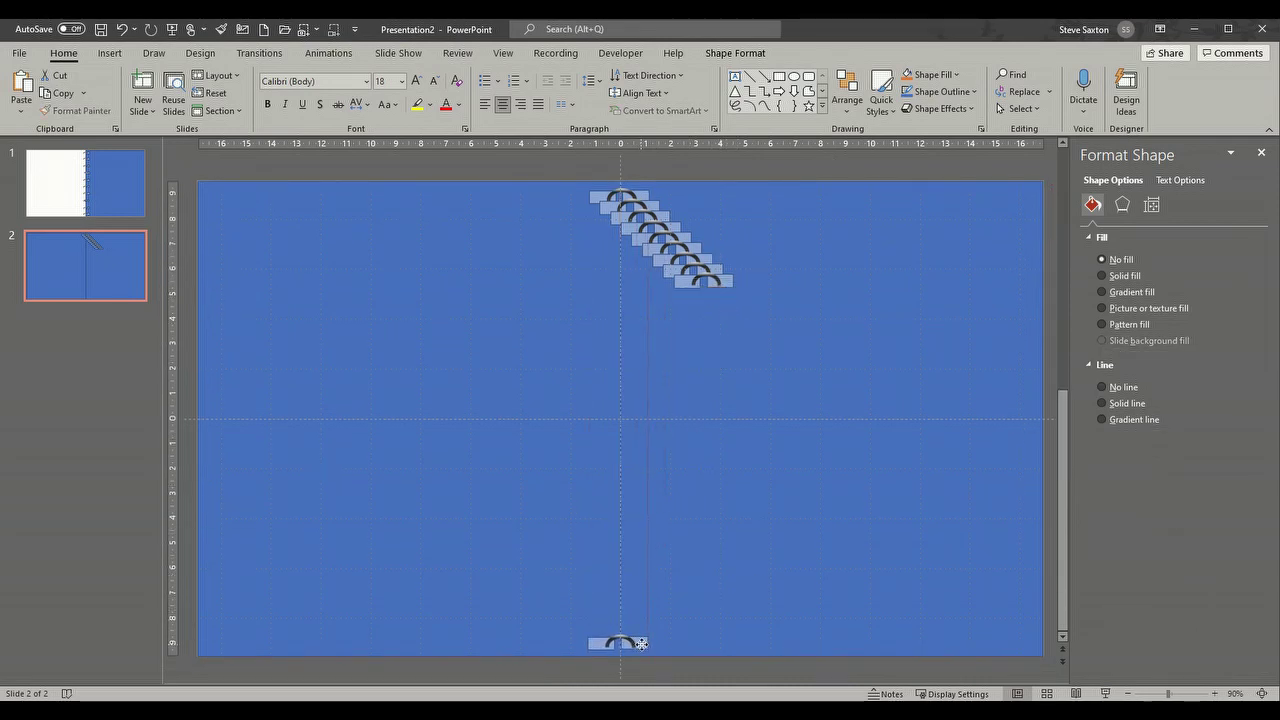
drag(641, 644, 642, 644)
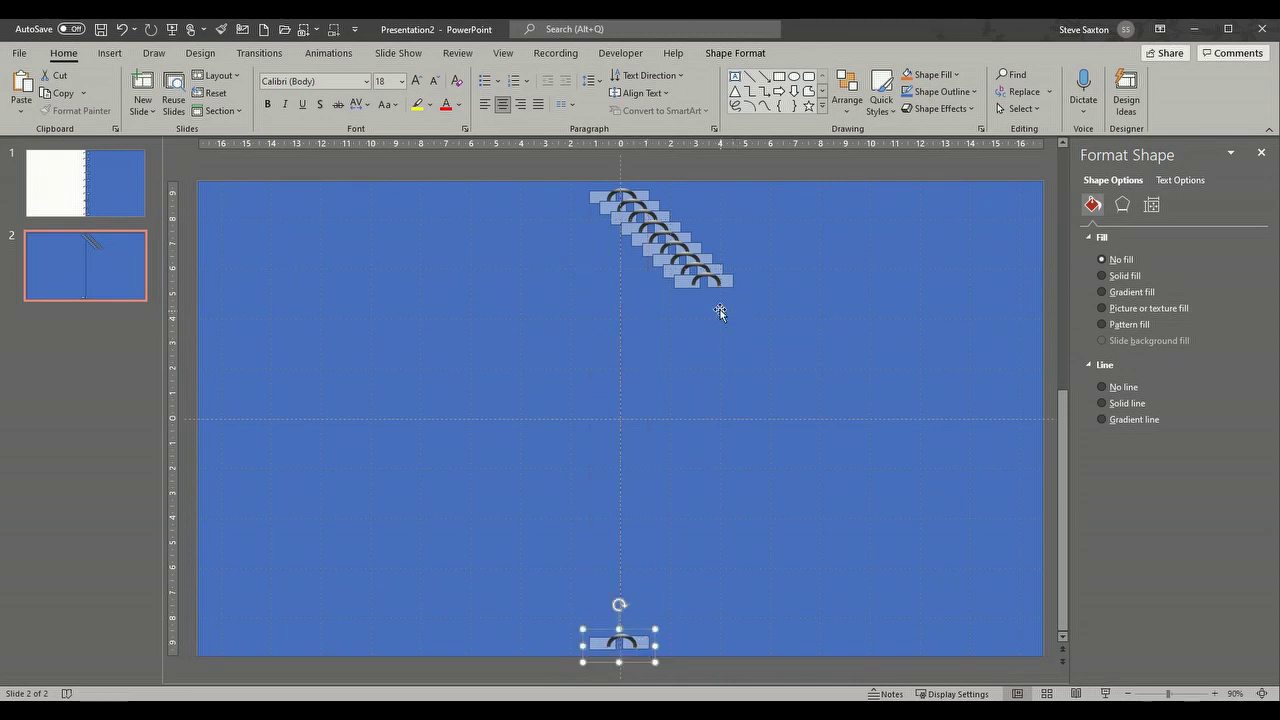
drag(720, 281, 637, 607)
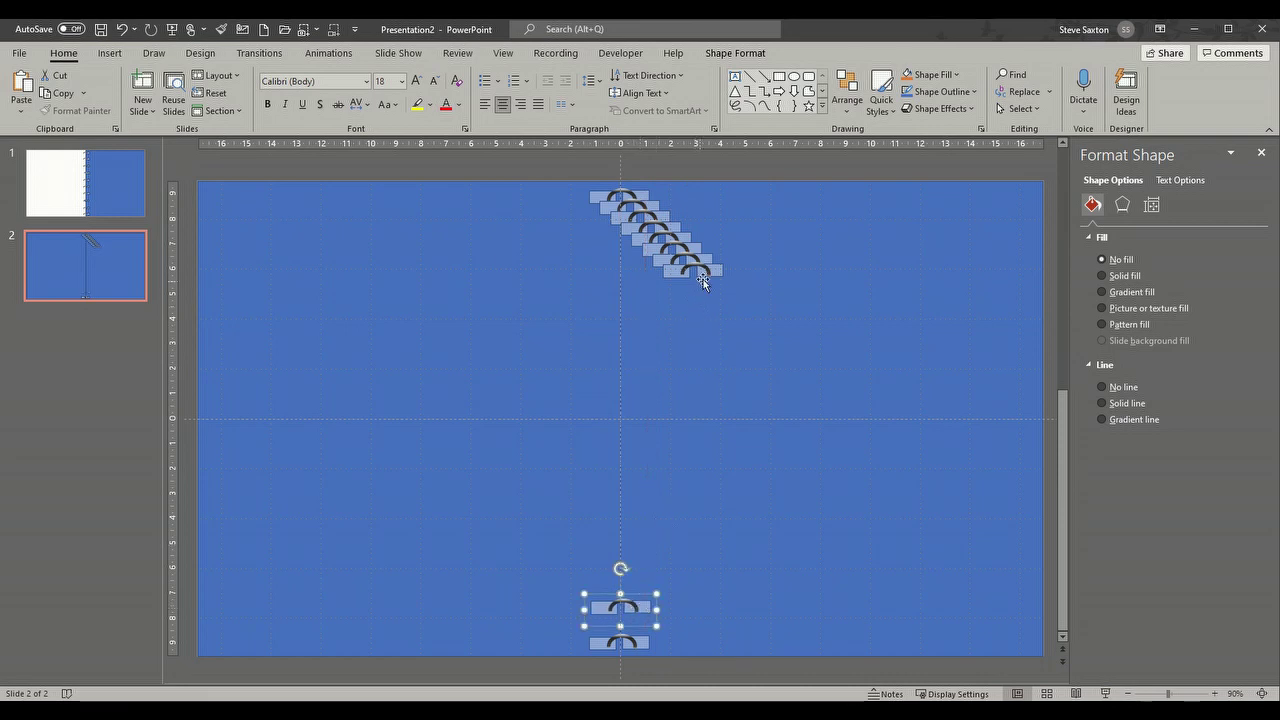
drag(703, 279, 642, 579)
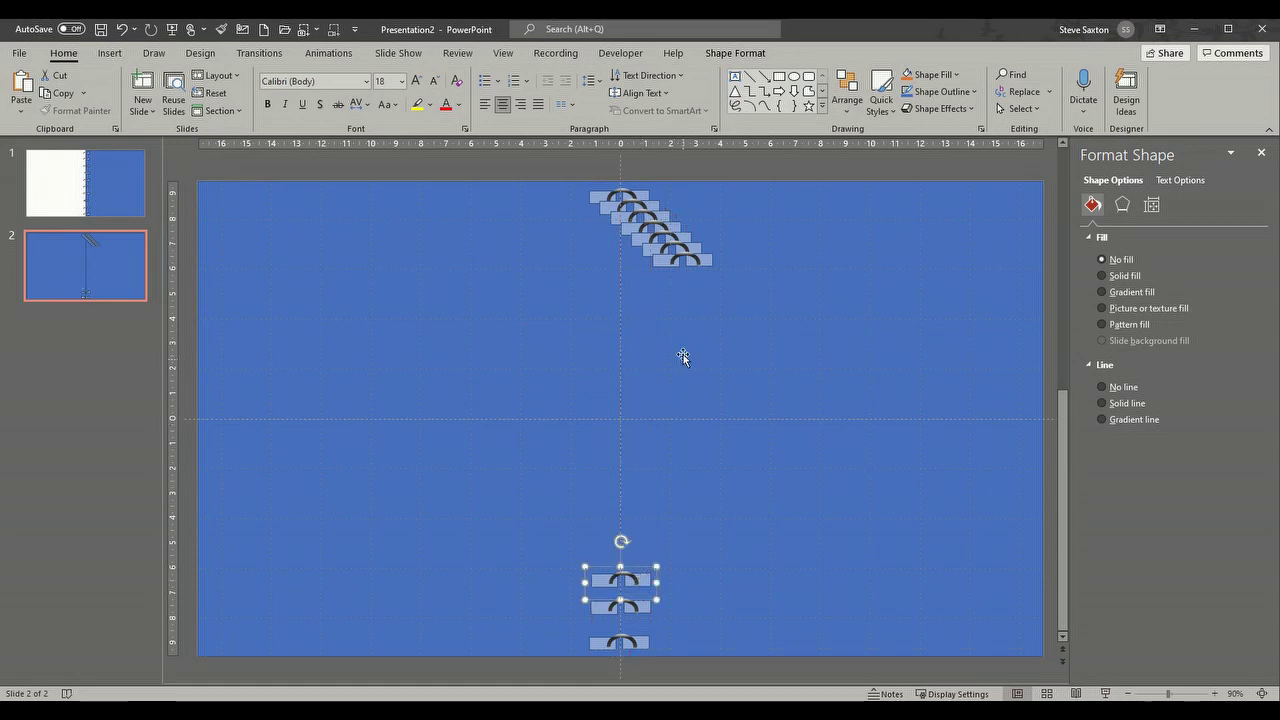
drag(707, 262, 646, 555)
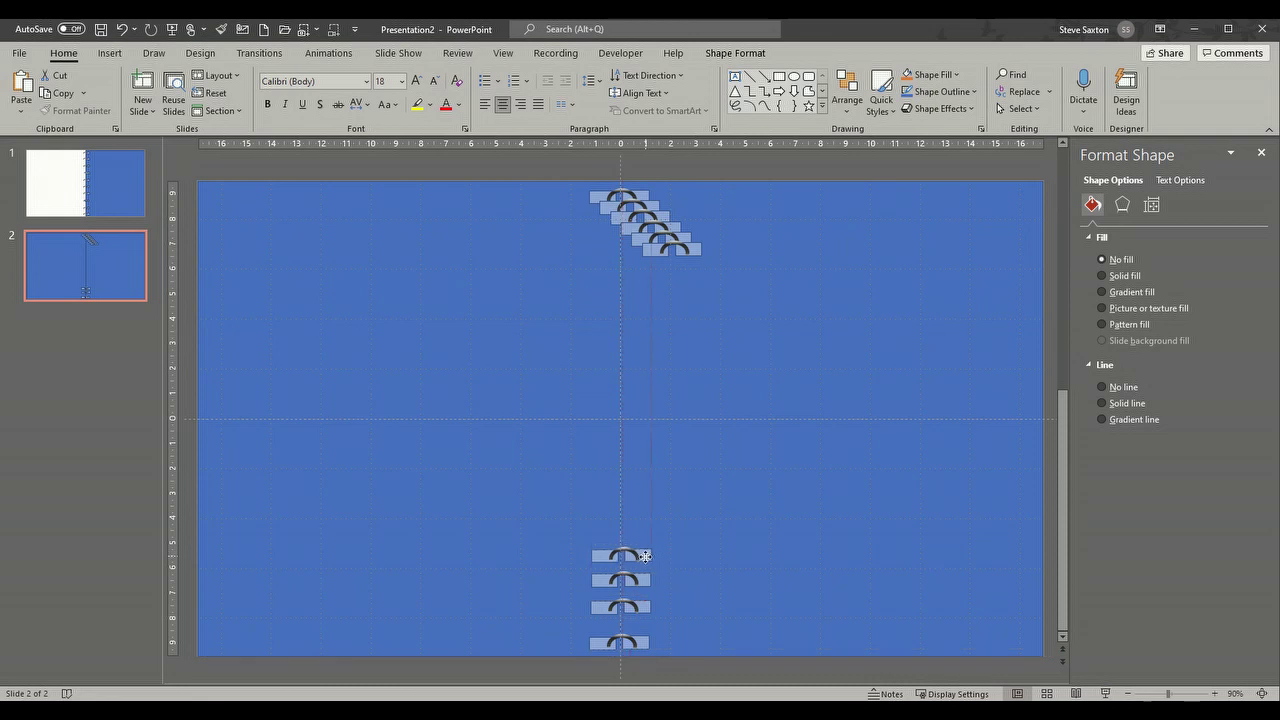
drag(643, 641, 645, 631)
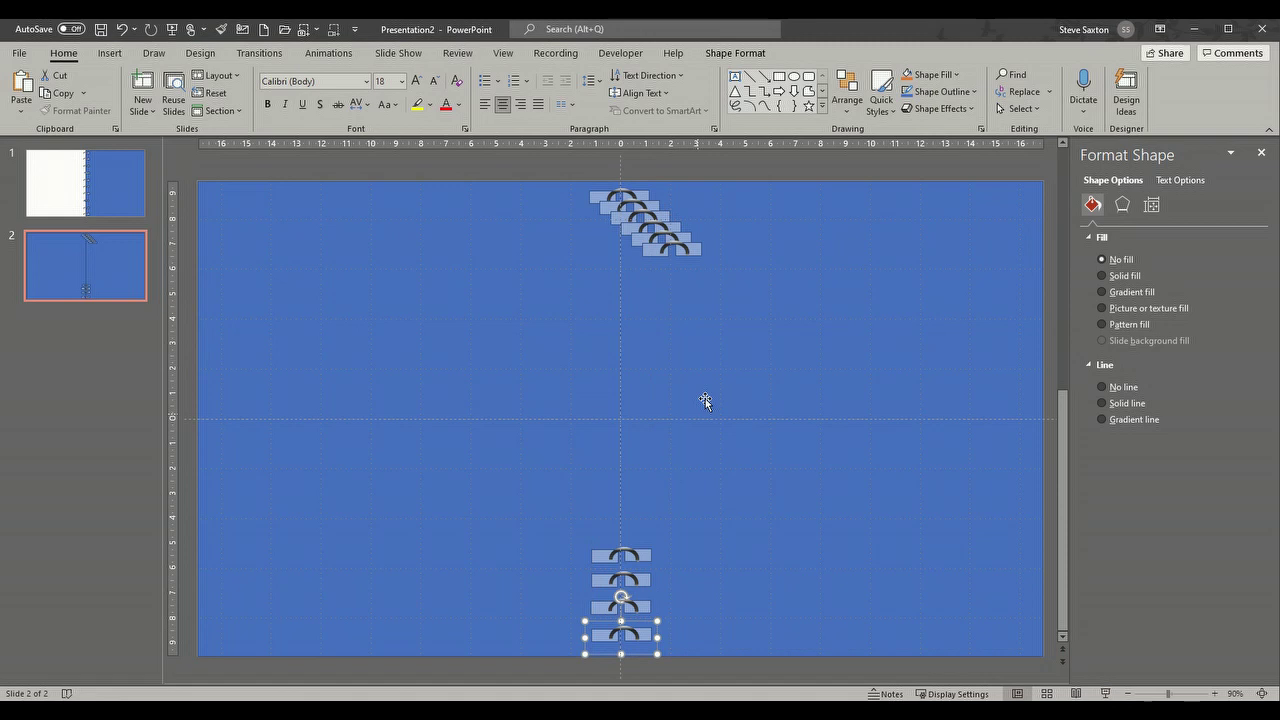
Step: Continue the ring column upward along the centre line by stacking the remaining copies above the lowest four
drag(690, 254, 641, 531)
drag(688, 240, 645, 506)
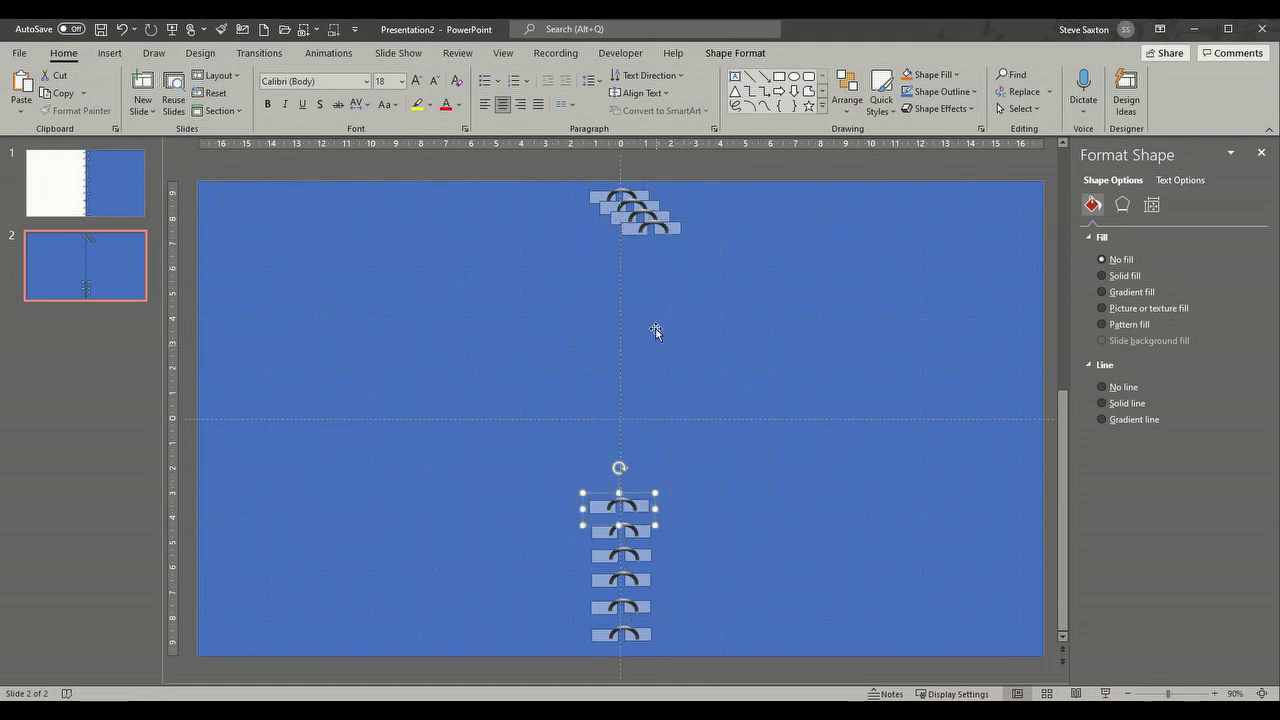
drag(668, 229, 642, 485)
drag(659, 217, 641, 462)
drag(651, 213, 641, 440)
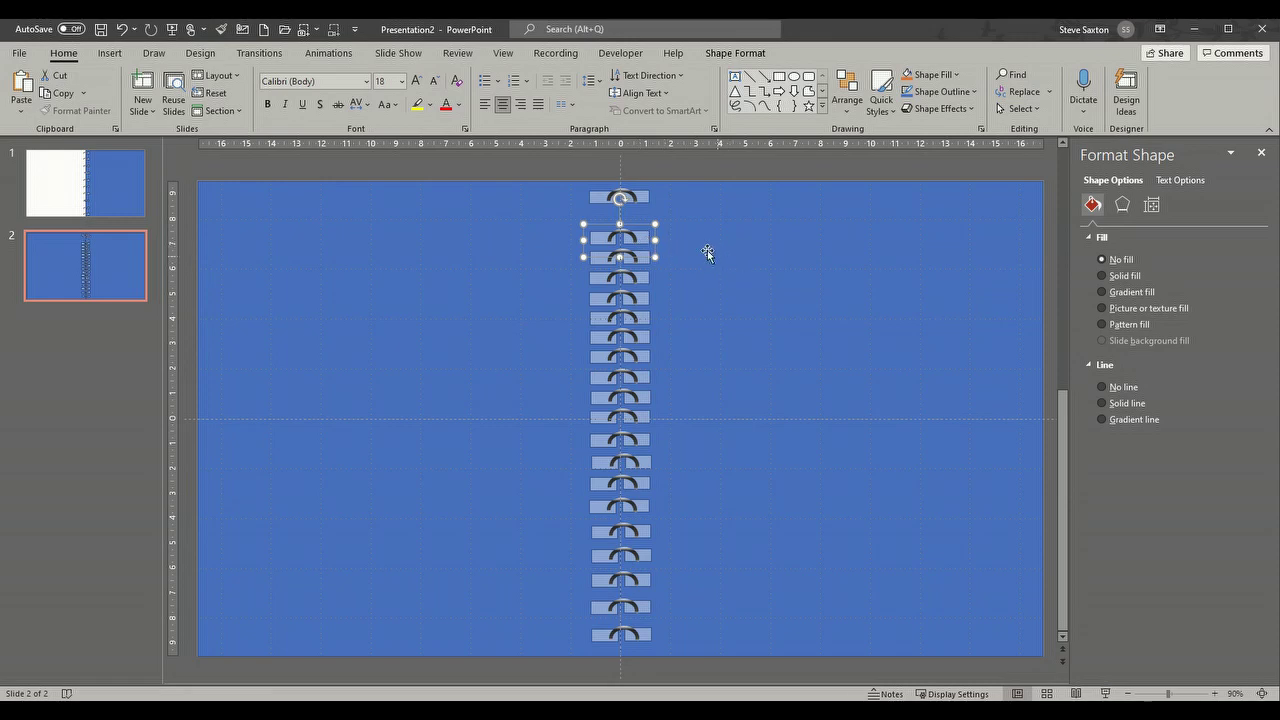
Step: Duplicate the topmost ring once more and place the copy in the gap directly beneath it
click(636, 202)
scroll(892, 297, up, 1)
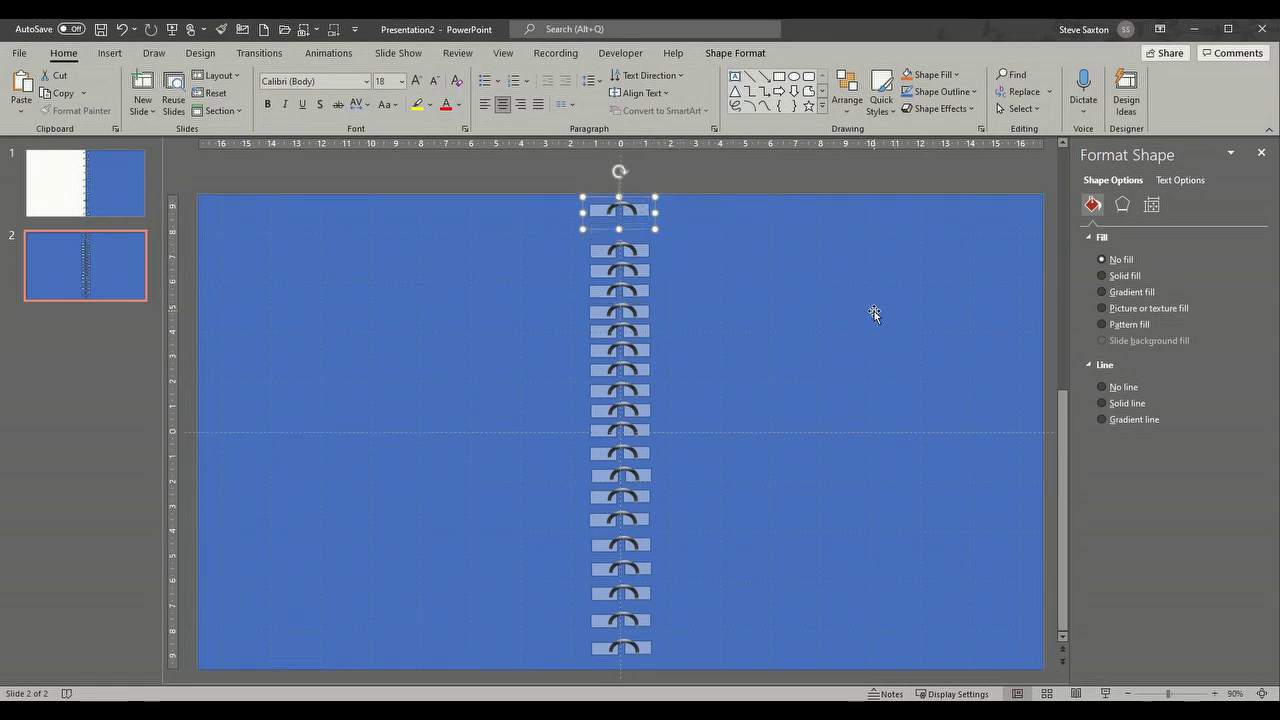
key(ctrl+d)
scroll(620, 425, down, 1)
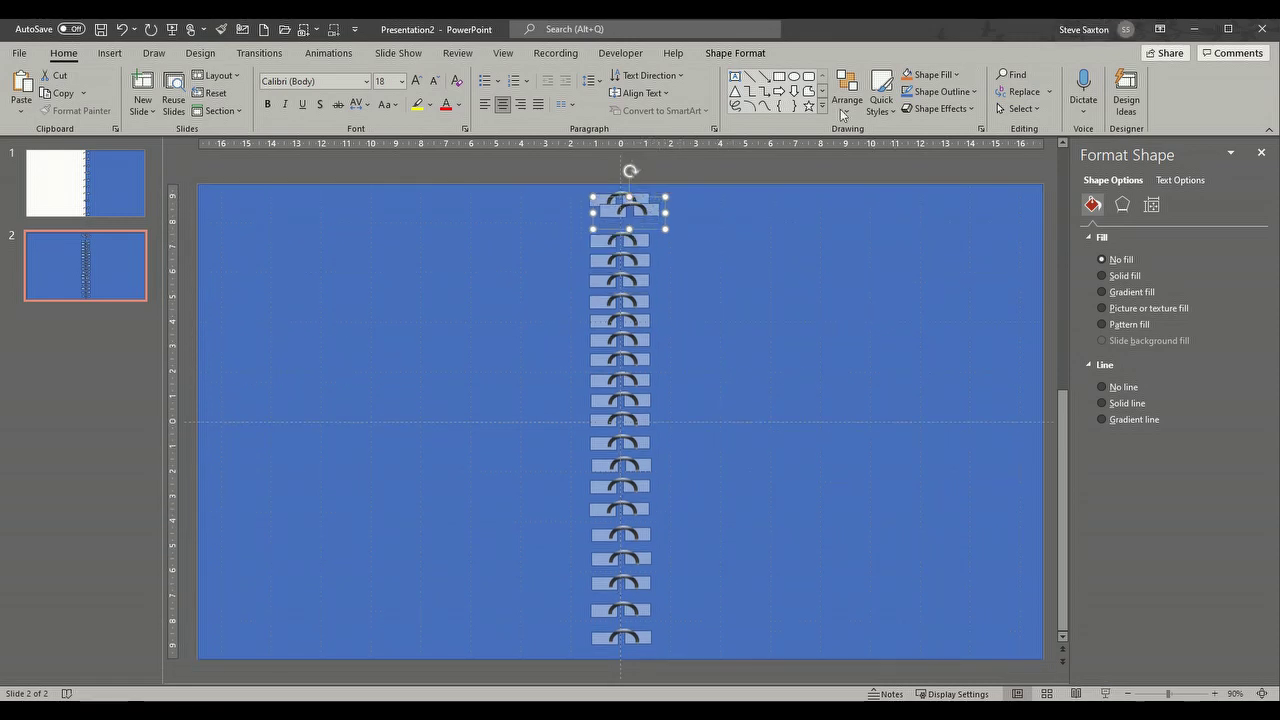
drag(647, 212, 637, 219)
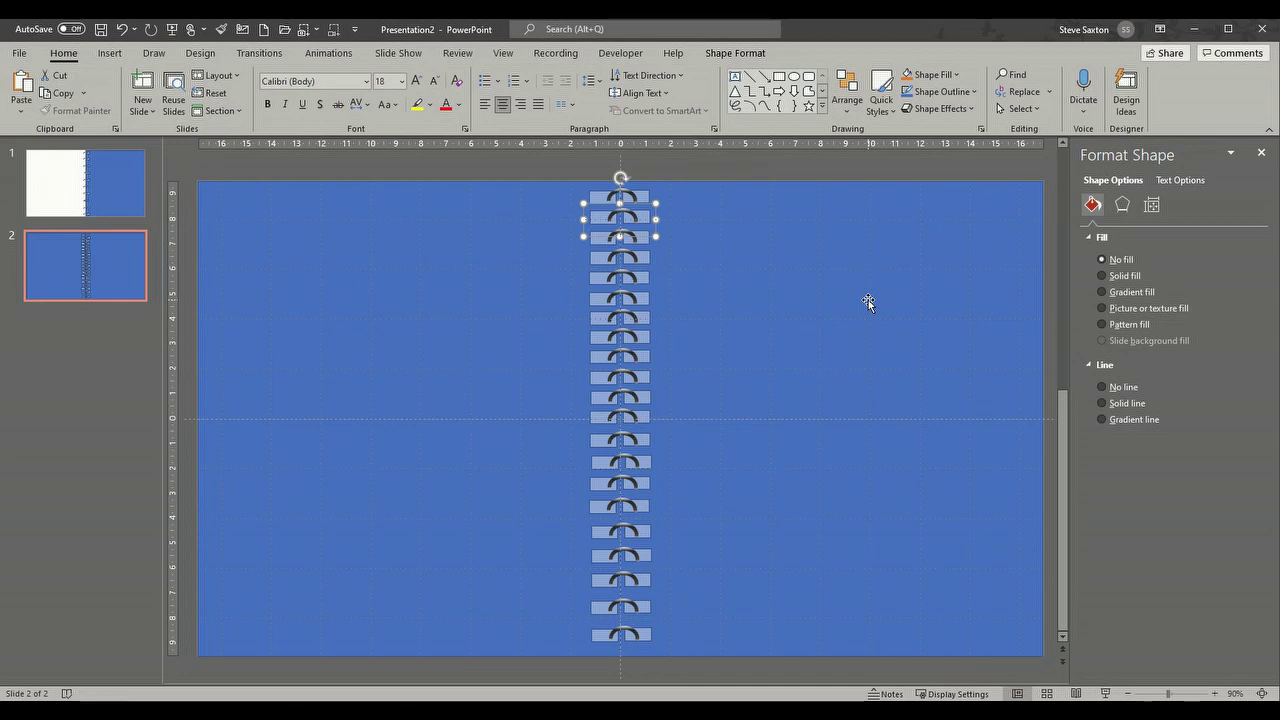
Step: Select all the rings along the centre line and group them into one object
click(653, 232)
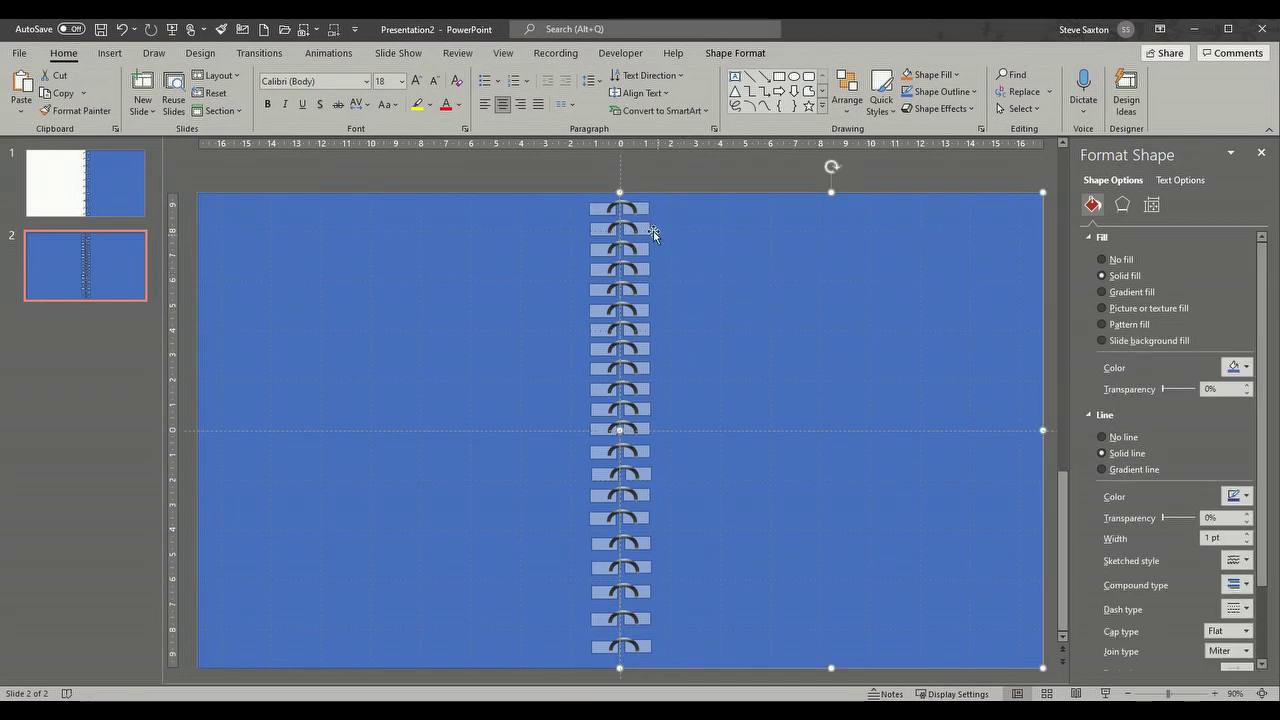
click(603, 214)
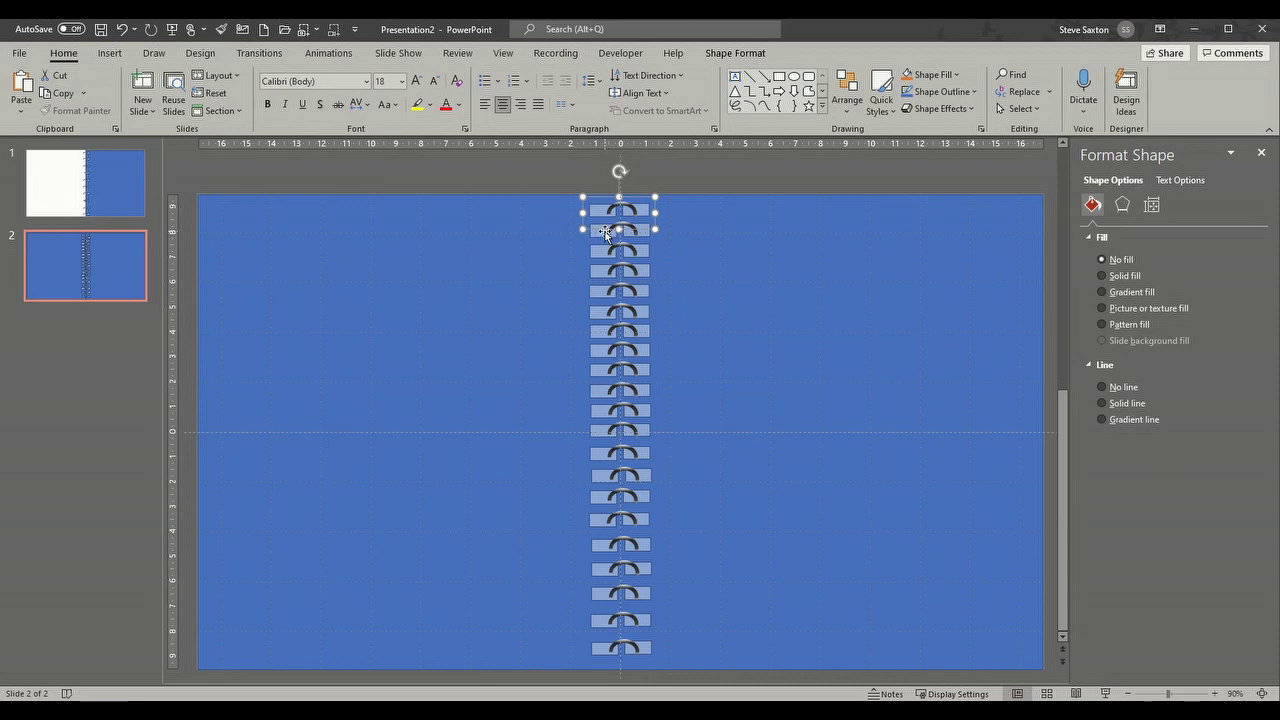
click(605, 233)
click(604, 220)
click(604, 208)
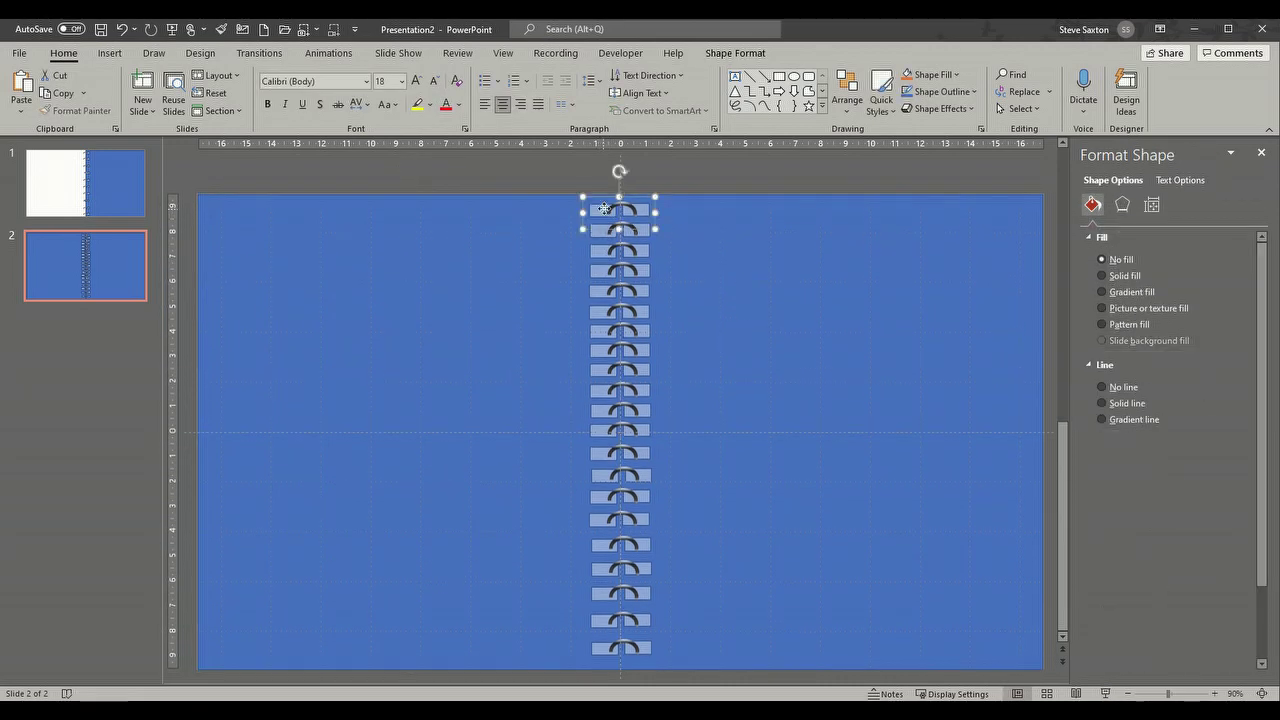
shift+click(607, 233)
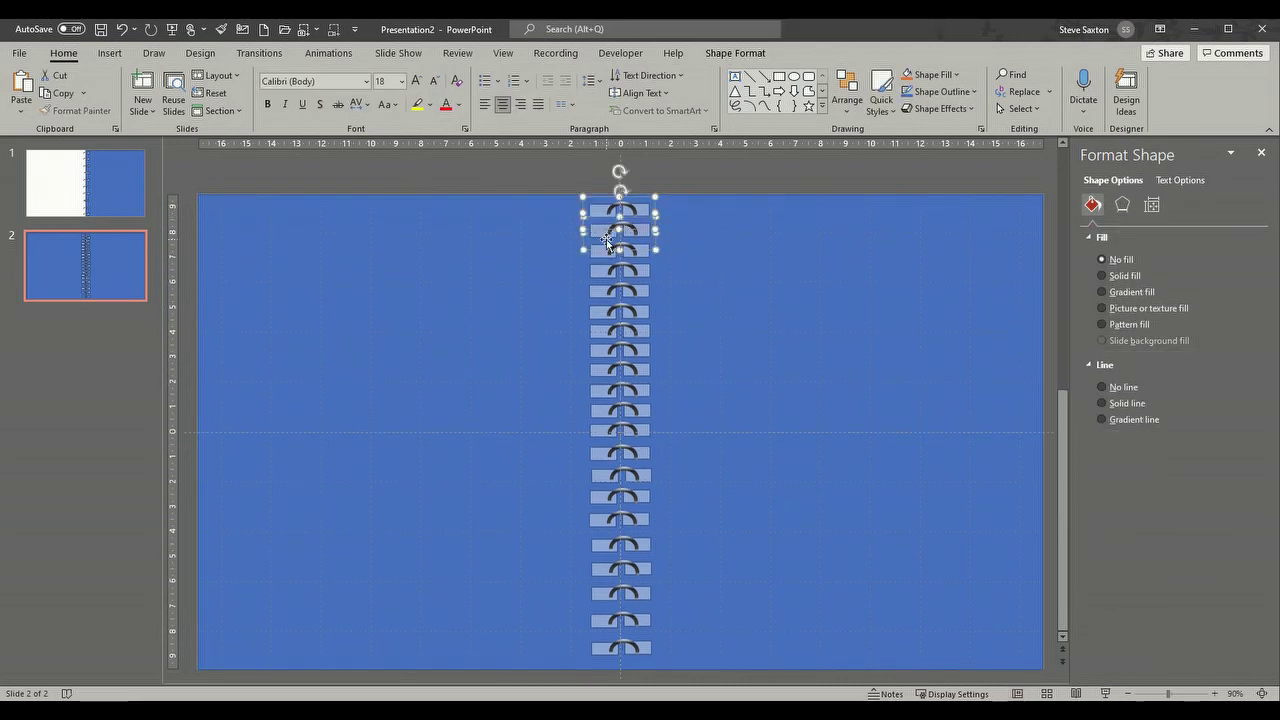
key(ctrl+a)
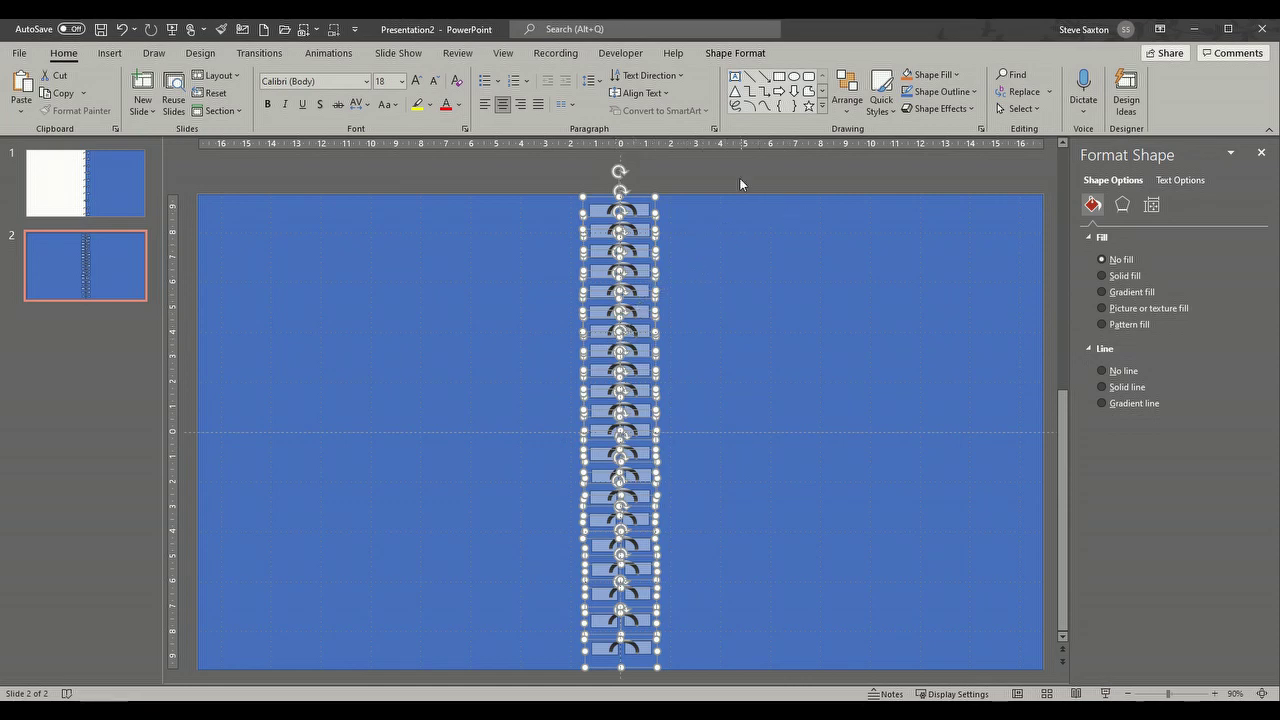
click(751, 54)
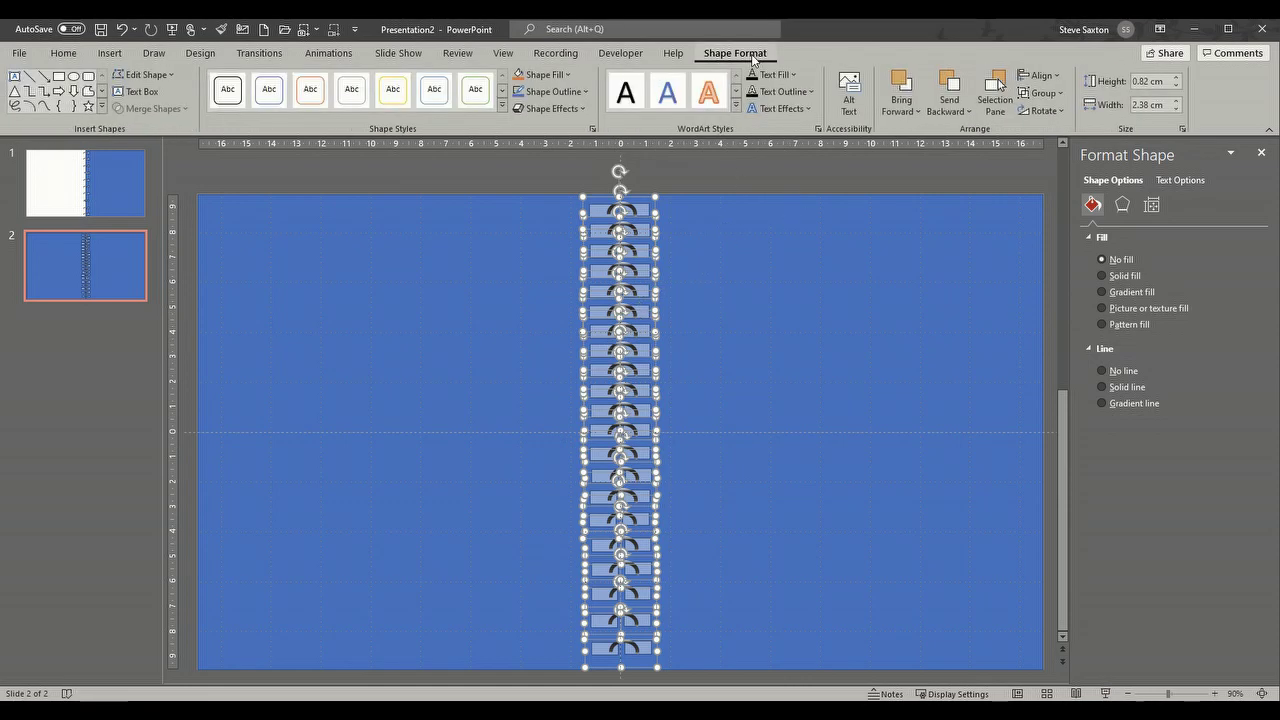
click(1036, 93)
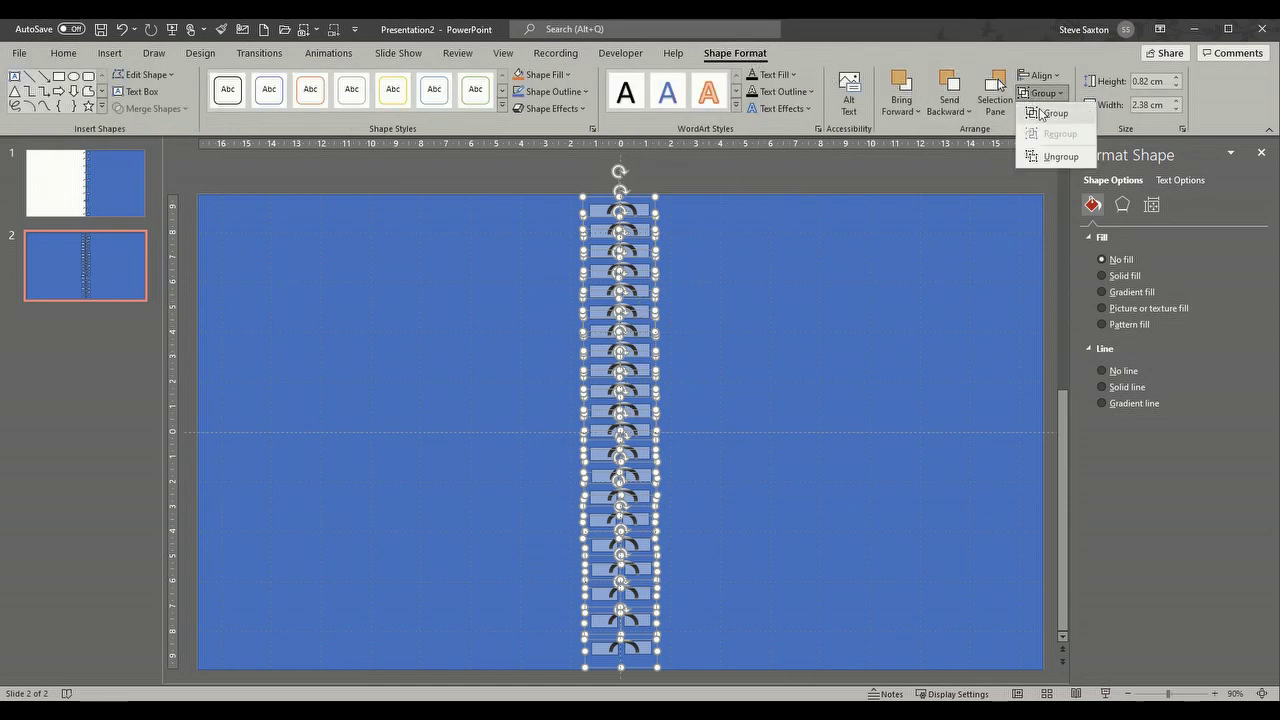
click(1050, 113)
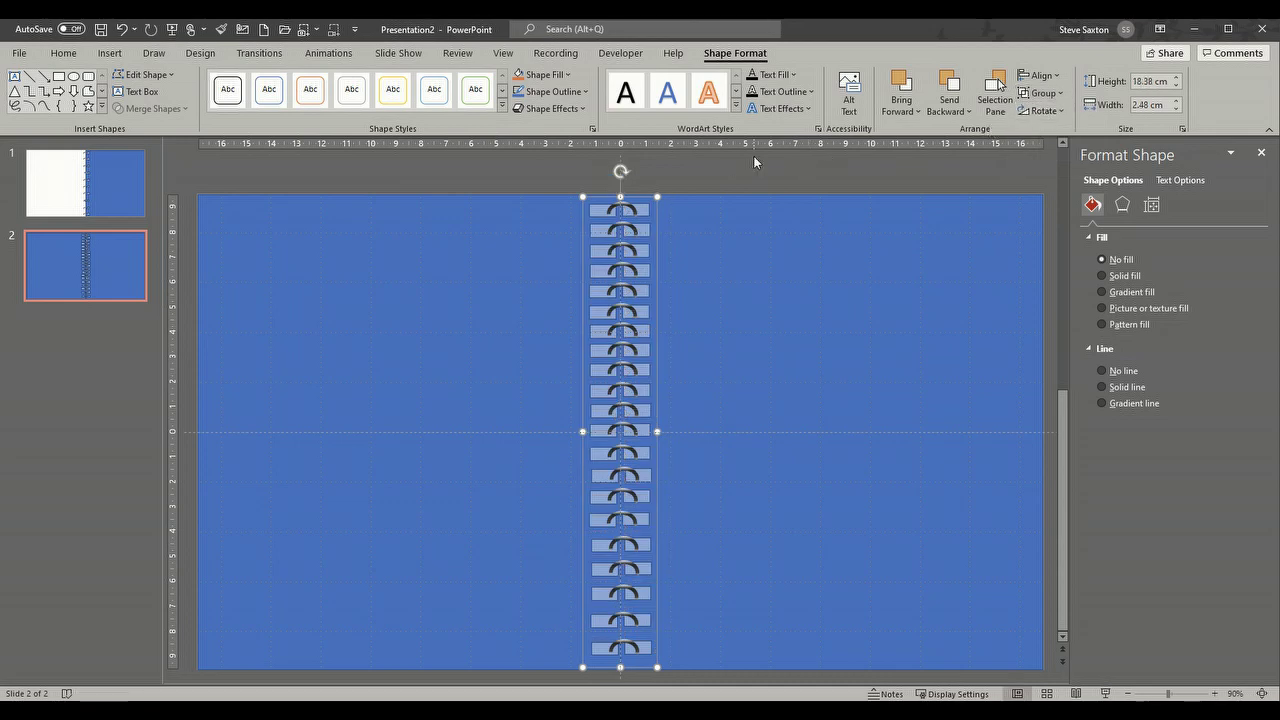
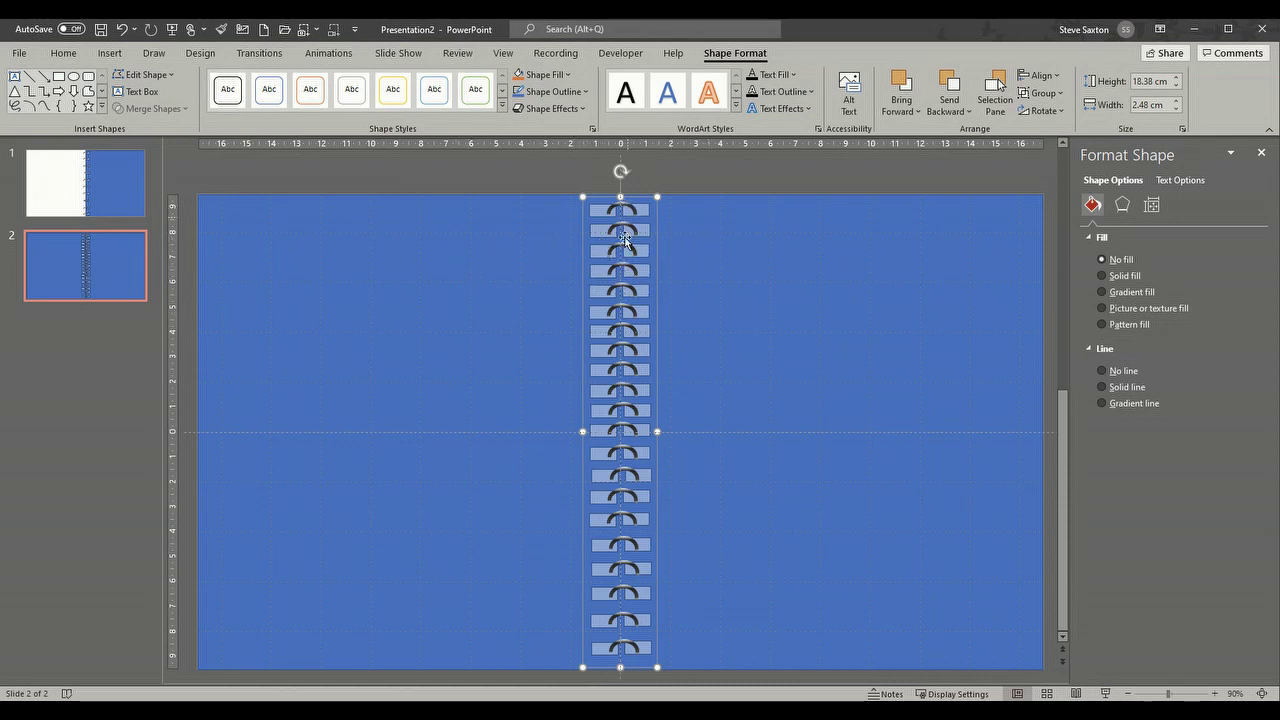
Step: Draw a page rectangle about 18.35 cm high and 15.98 cm wide on the slide's left half and fill it white
click(737, 258)
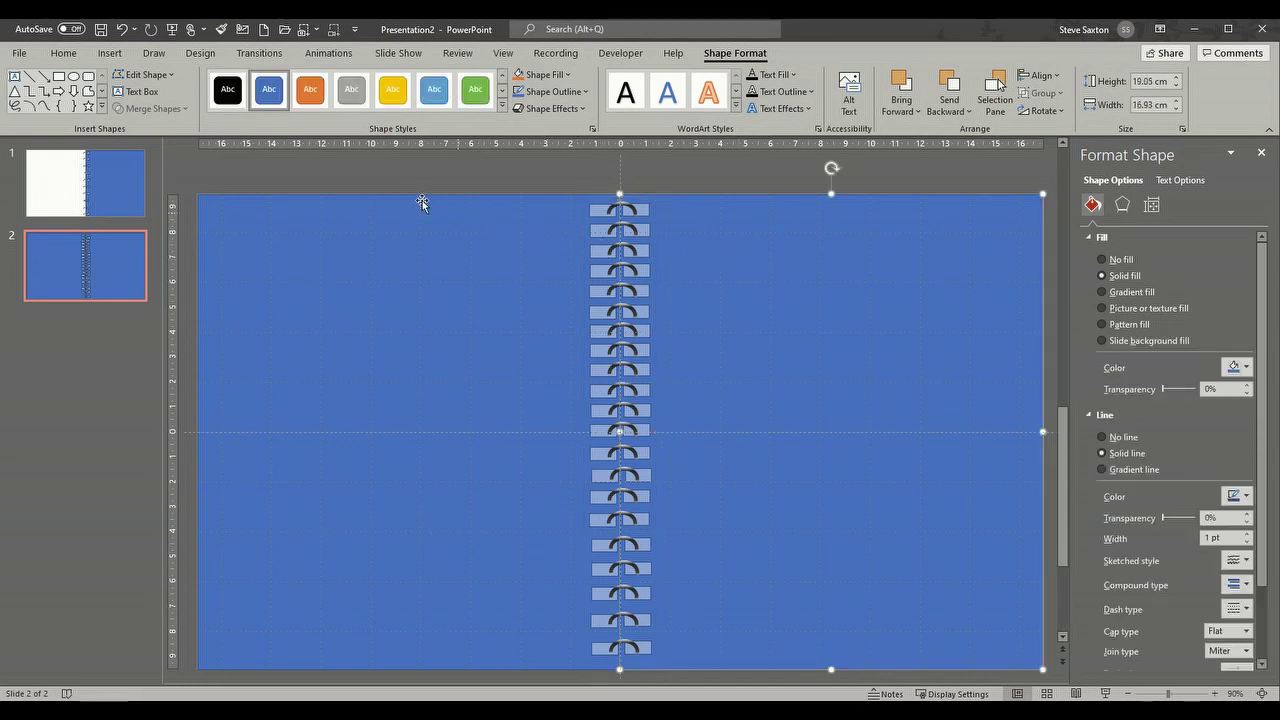
click(59, 77)
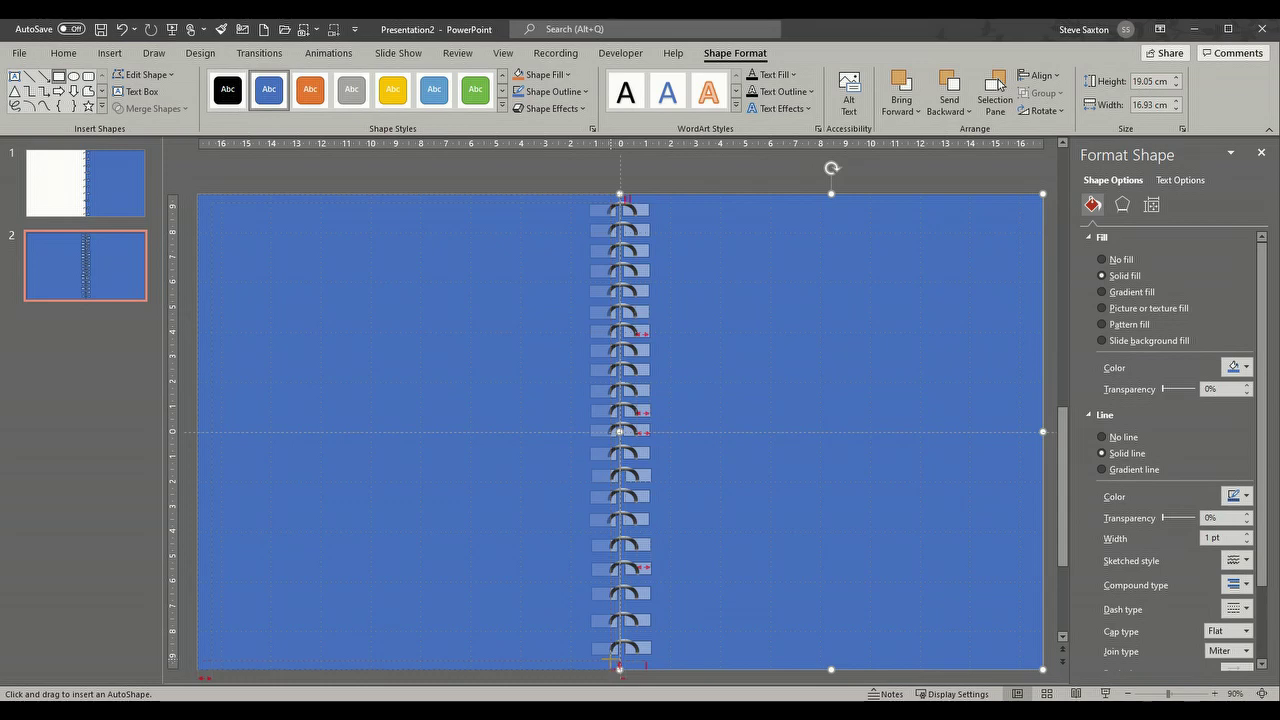
drag(611, 654, 211, 196)
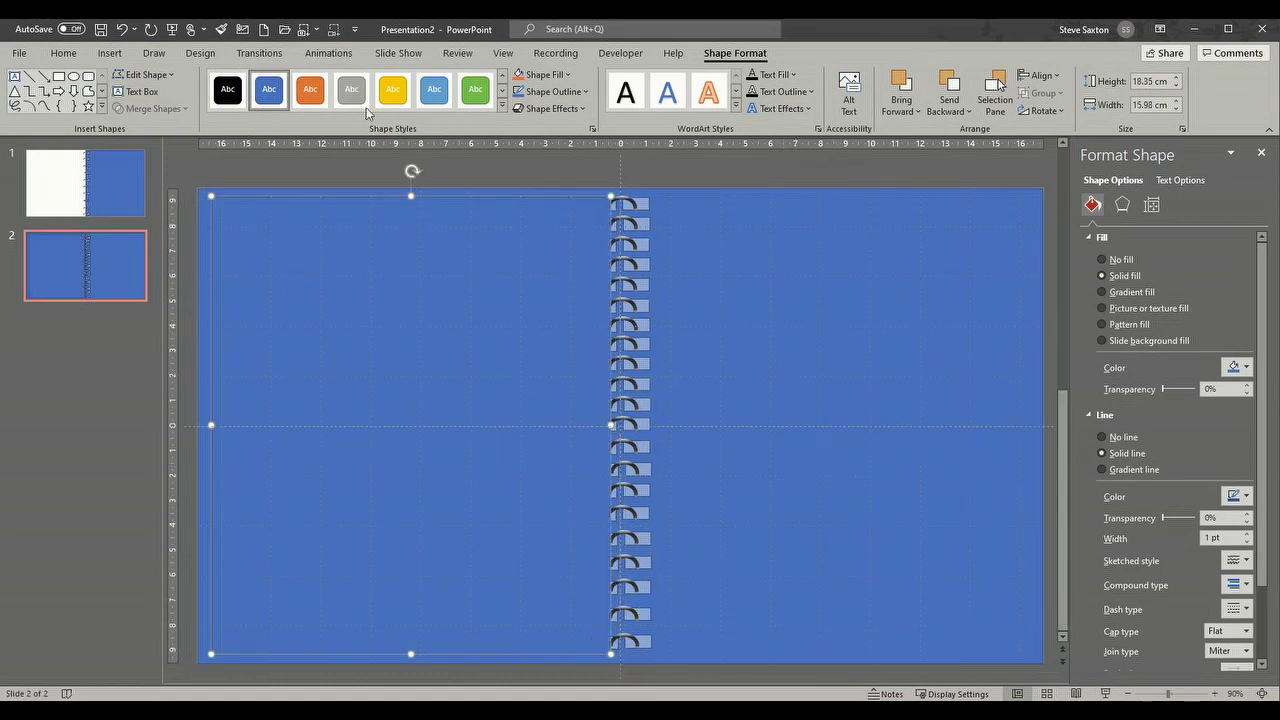
click(566, 78)
click(530, 110)
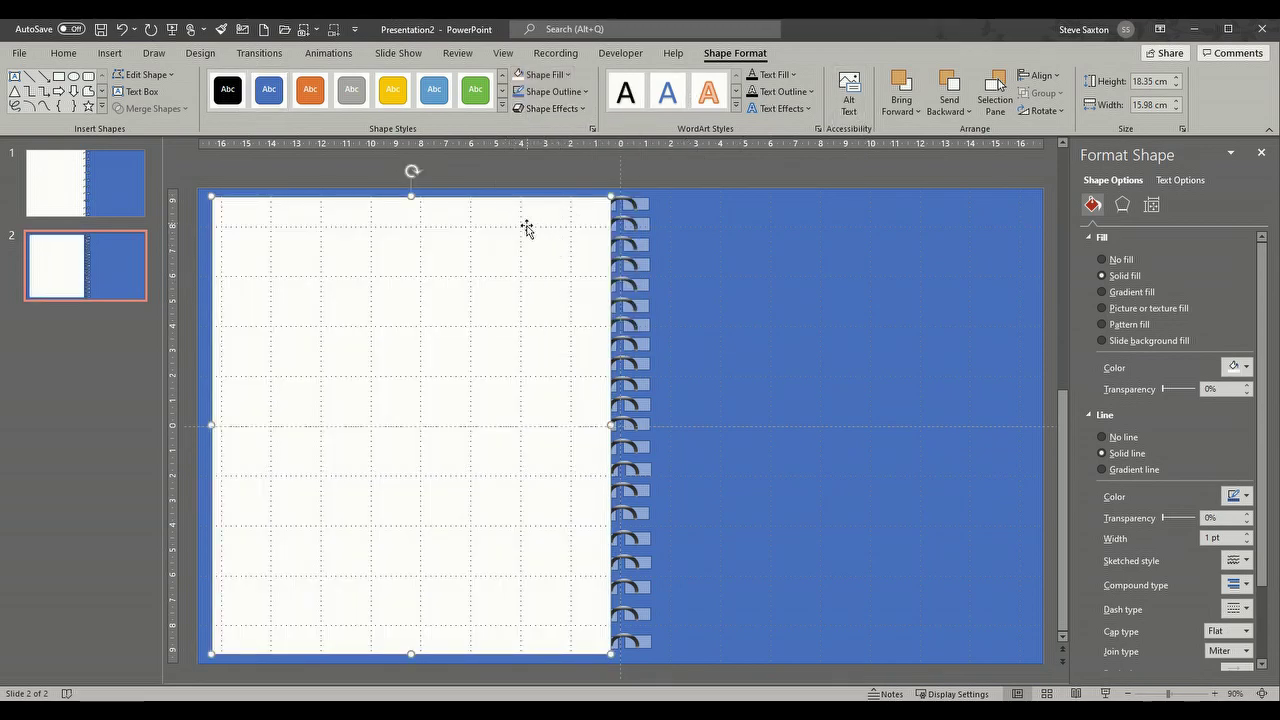
Step: Place the white page behind the rings and move it right until its inner edge meets the centre line
key(ctrl+z)
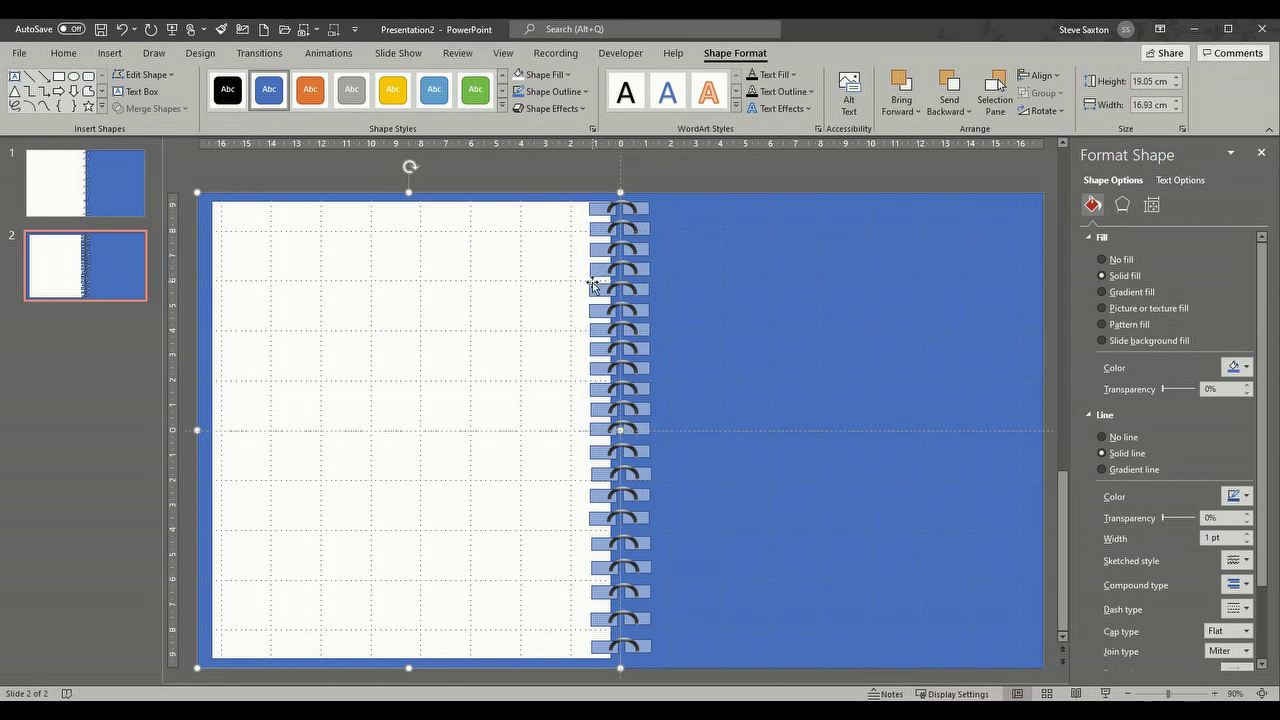
click(509, 288)
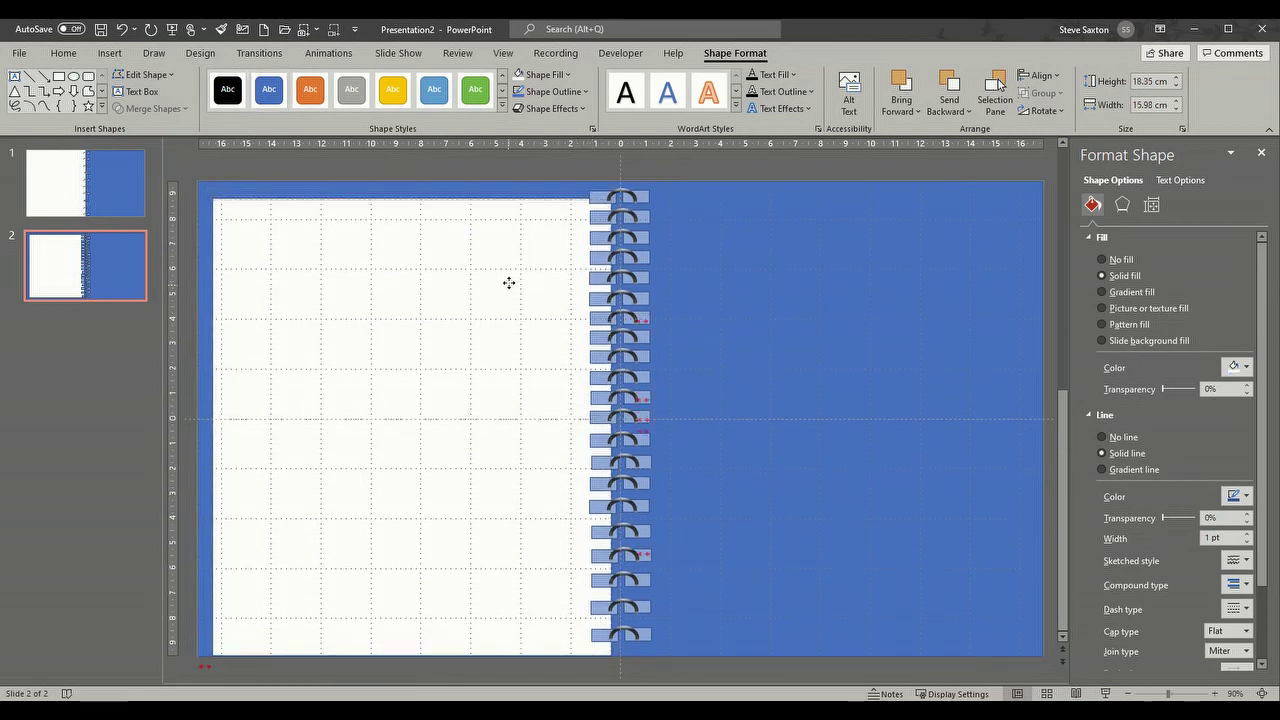
drag(510, 277, 514, 277)
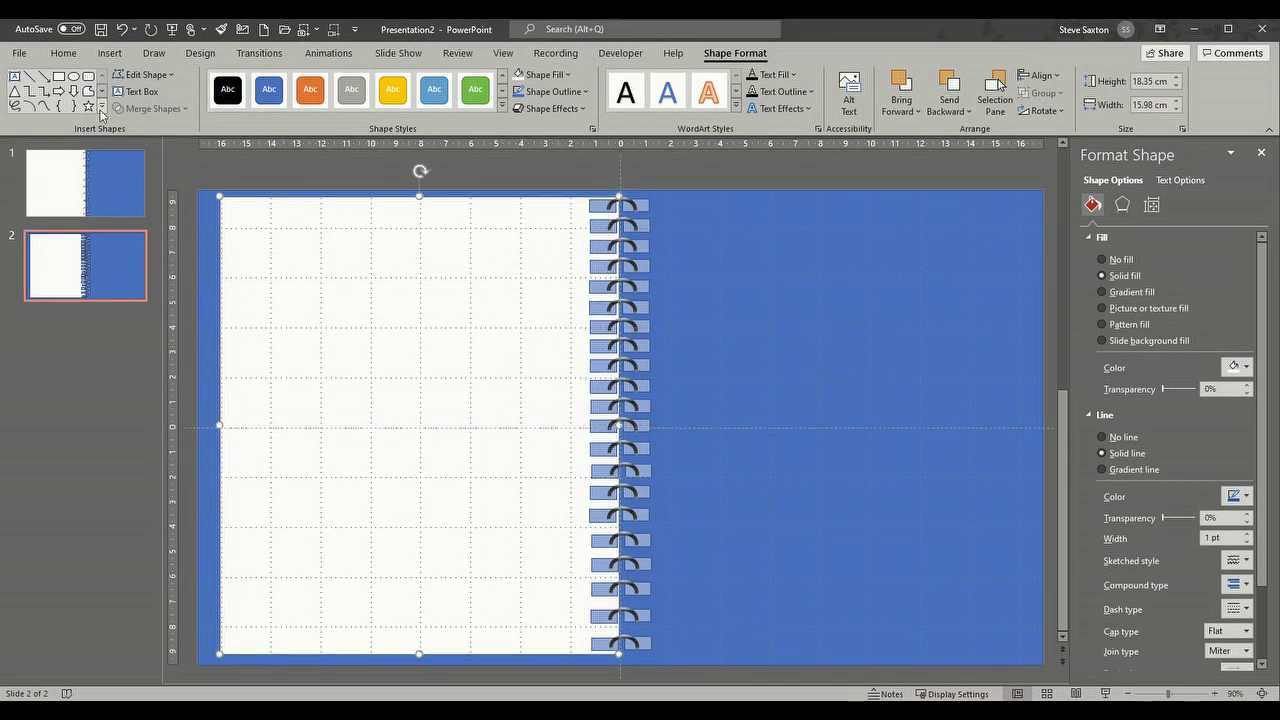
Step: Draw a second page rectangle about 18.38 cm high and 16.16 cm wide on the right half, aligning its lower edge with the left page
click(59, 77)
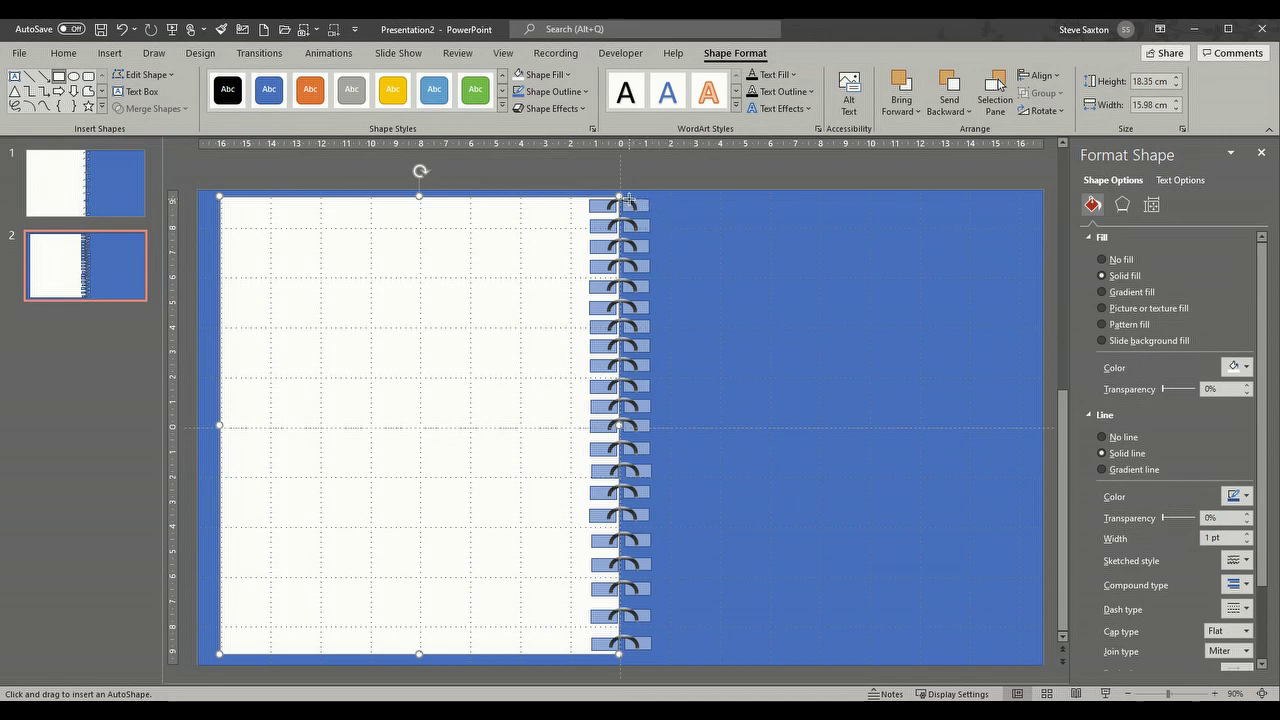
drag(627, 197, 1033, 655)
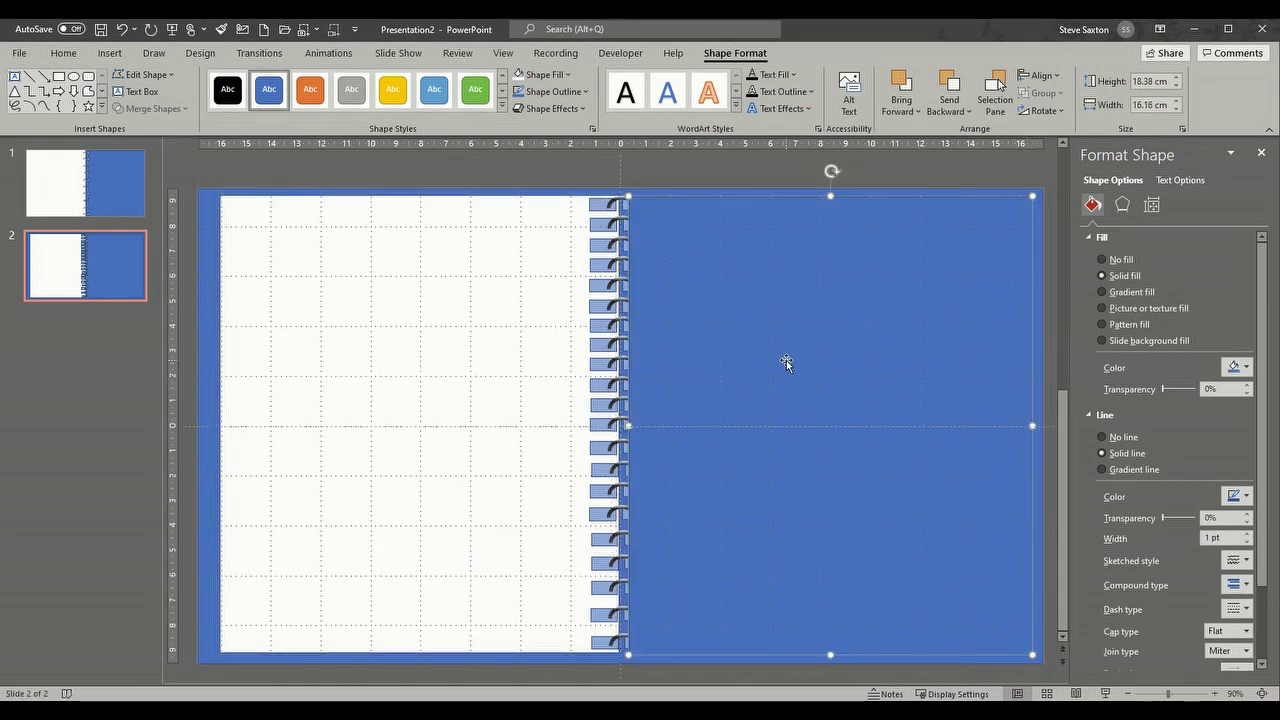
drag(830, 655, 831, 643)
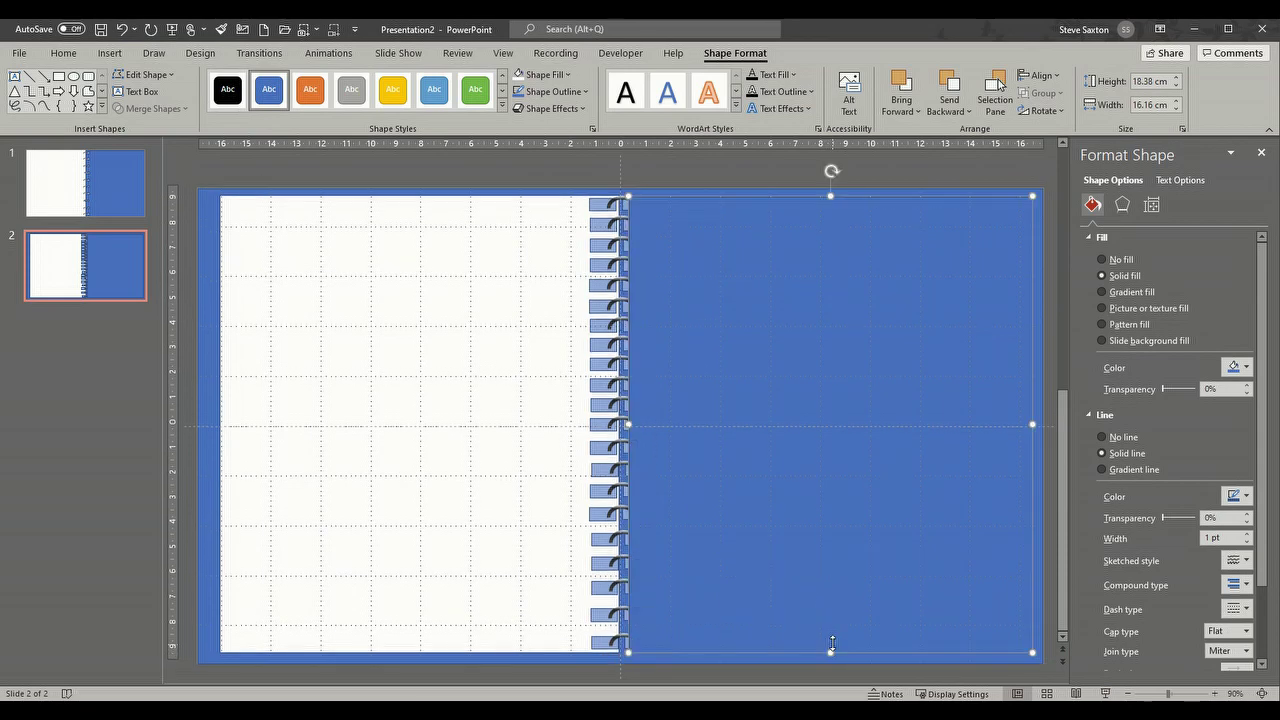
Step: Fill the right-hand page rectangle white and move it left until its inner edge meets the centre line
click(540, 78)
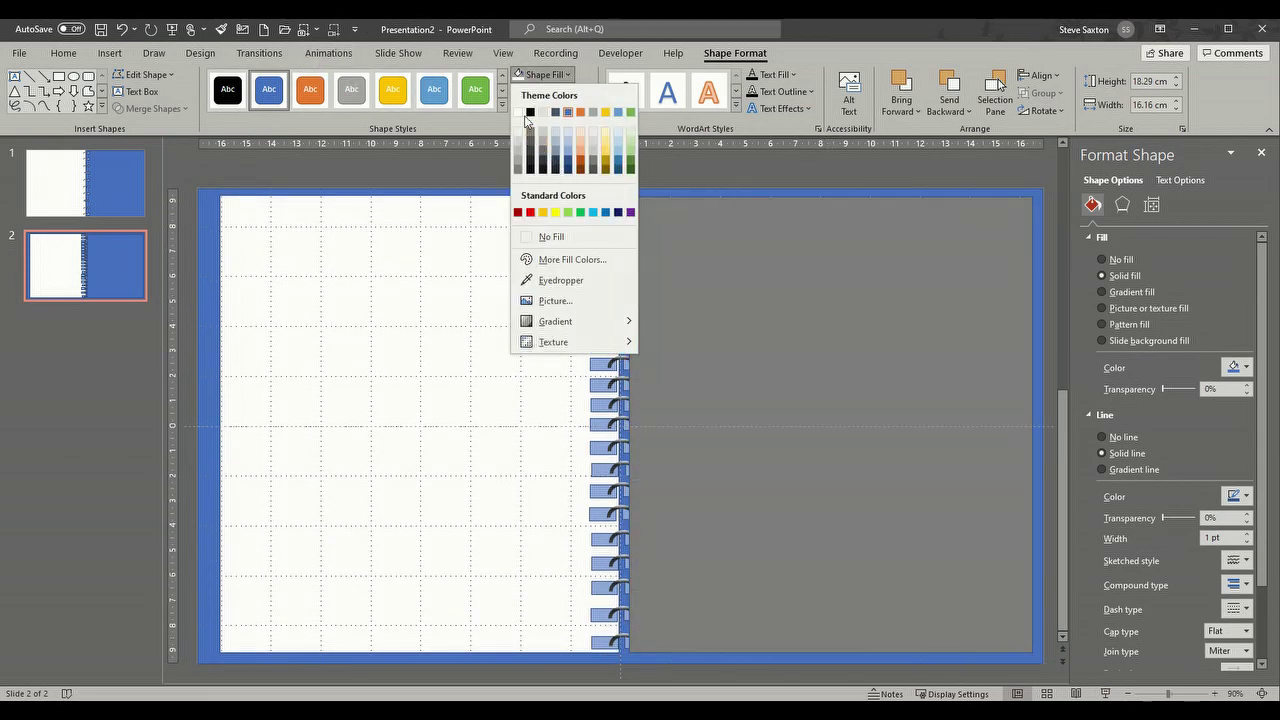
click(519, 112)
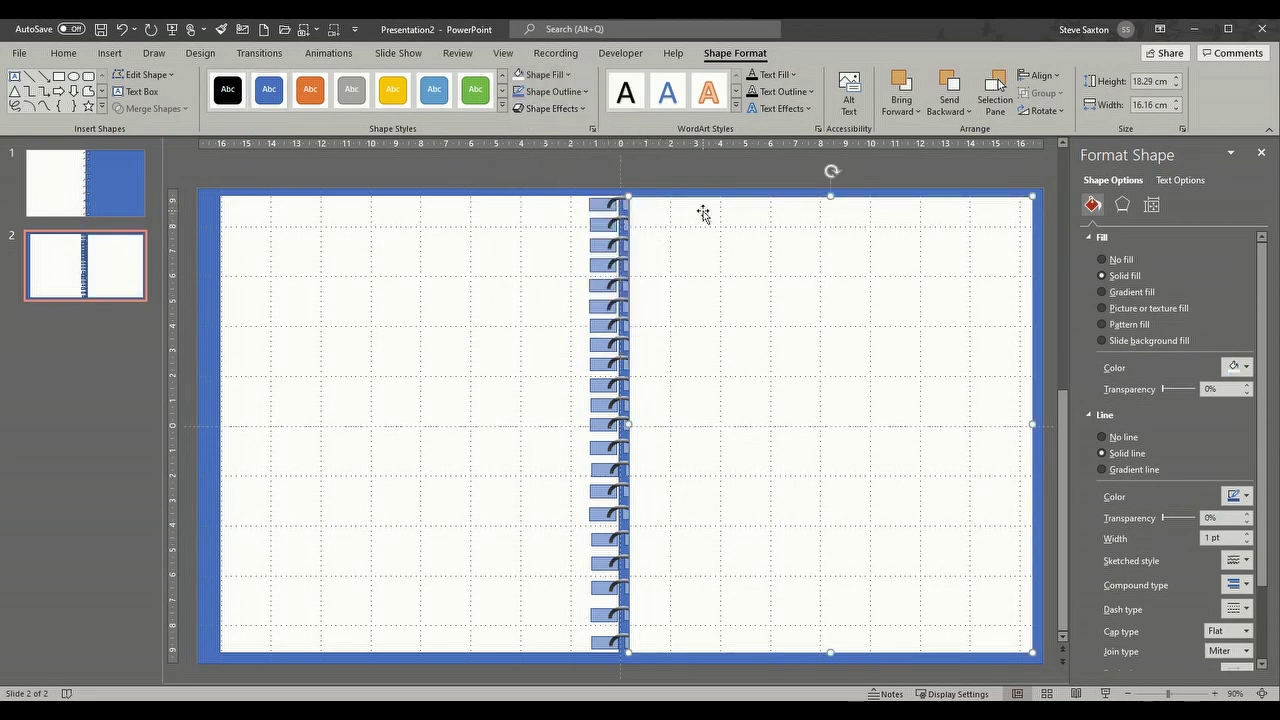
drag(705, 234, 697, 221)
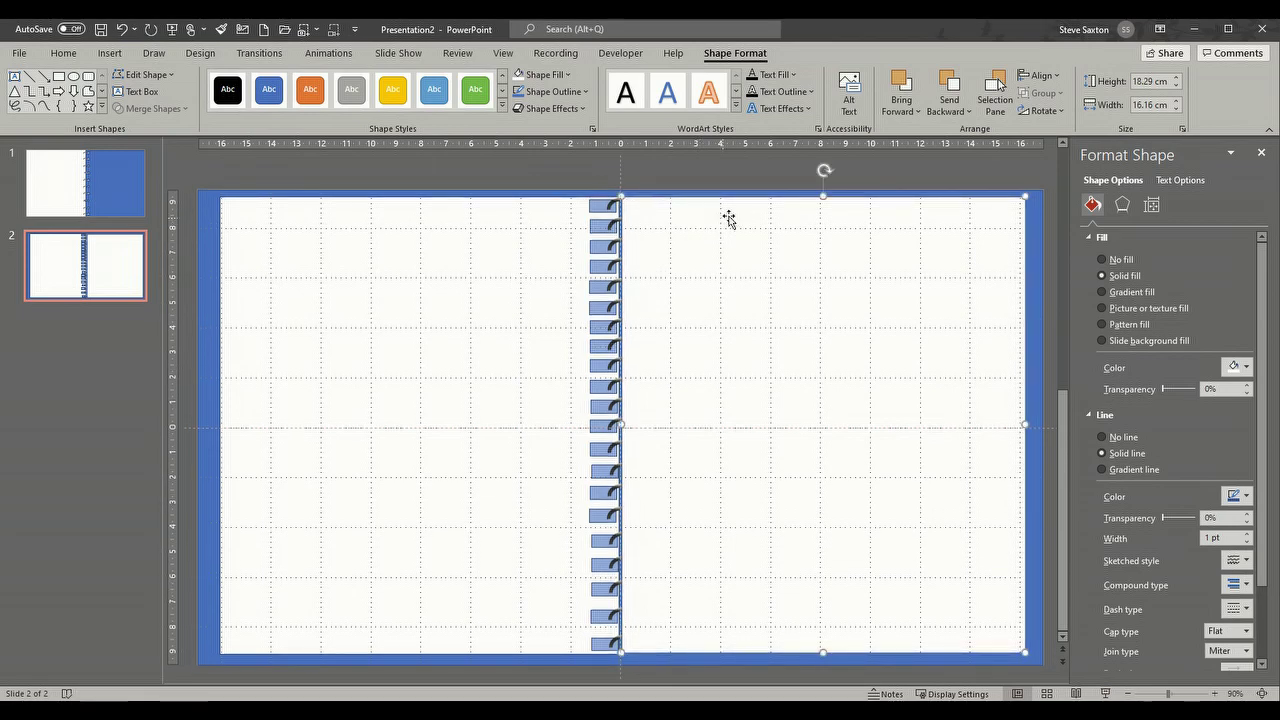
Step: Send the right white page to the back, followed by the blue half-slide rectangle so it lies beneath the page
click(948, 117)
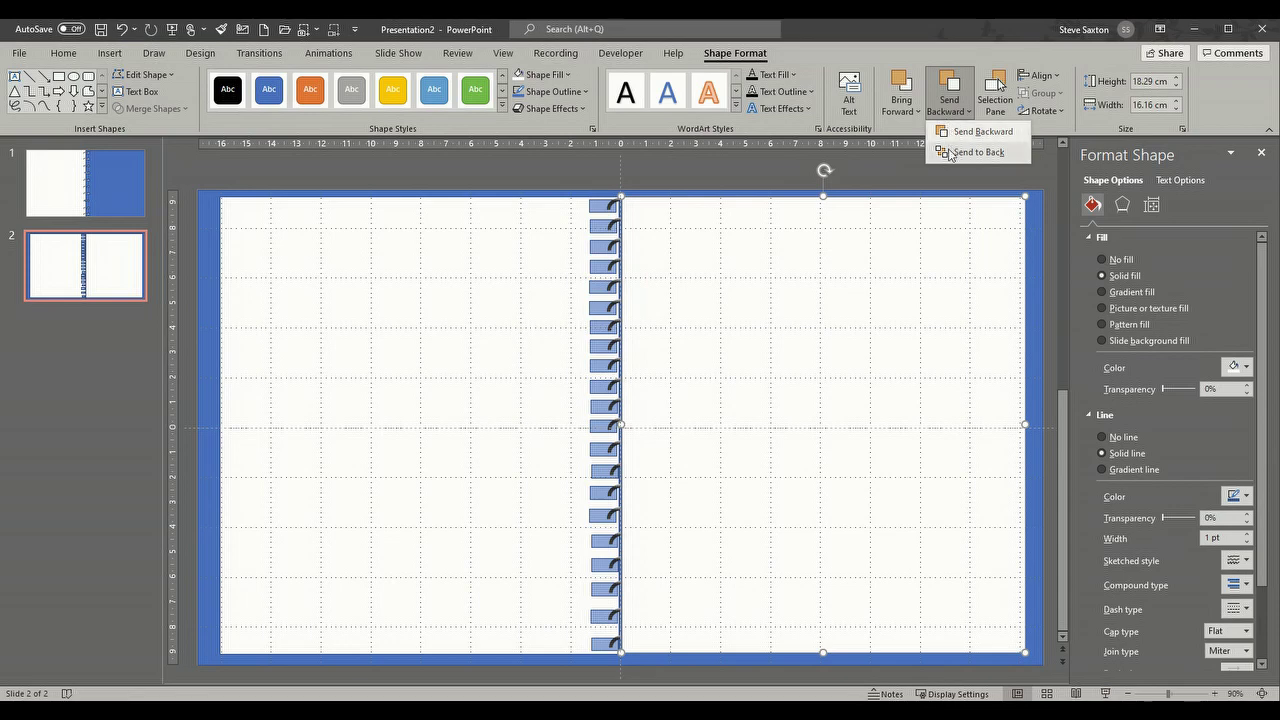
click(950, 153)
drag(1025, 196, 1038, 224)
click(948, 112)
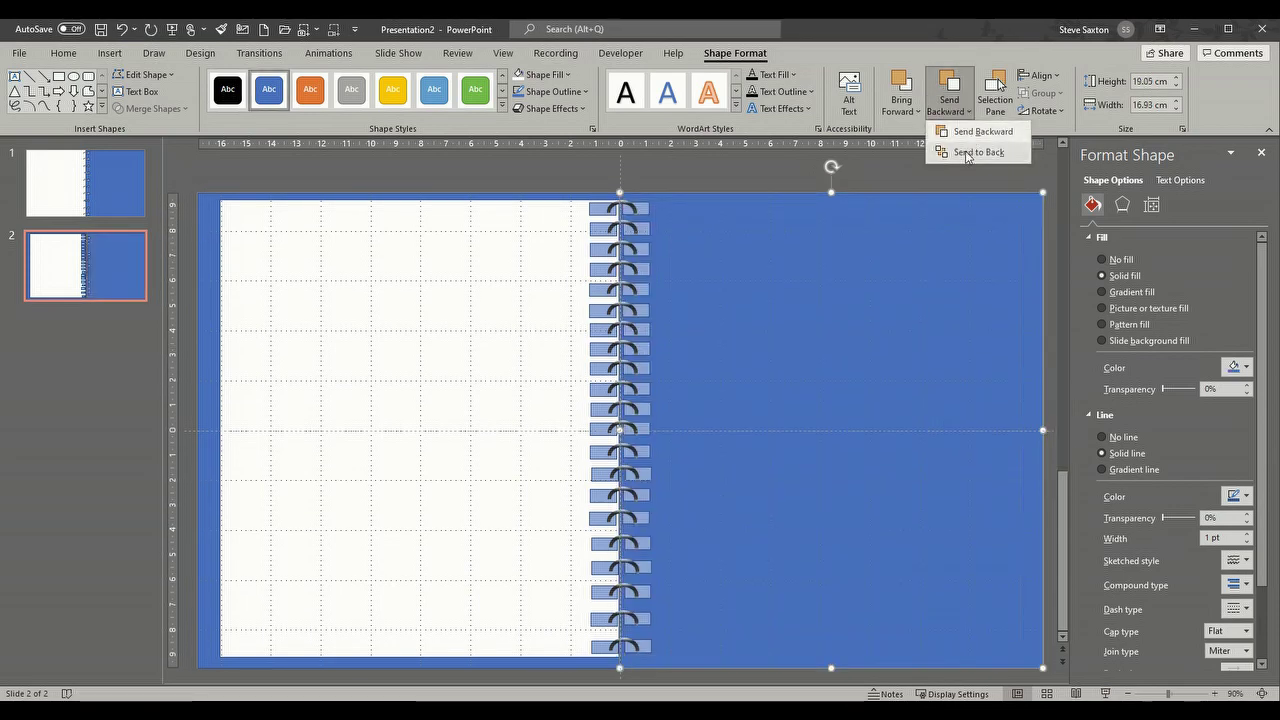
click(967, 153)
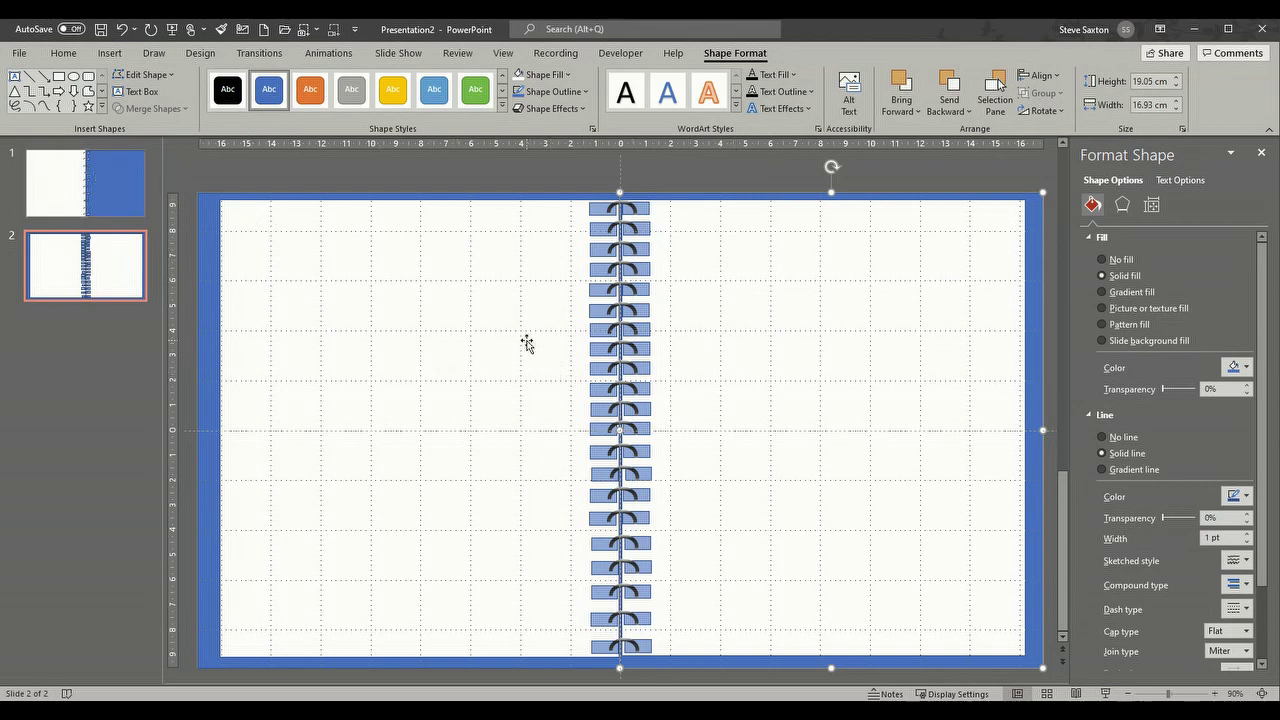
Step: Apply the Page Curl transition to both slides, starting from slide 1
click(131, 213)
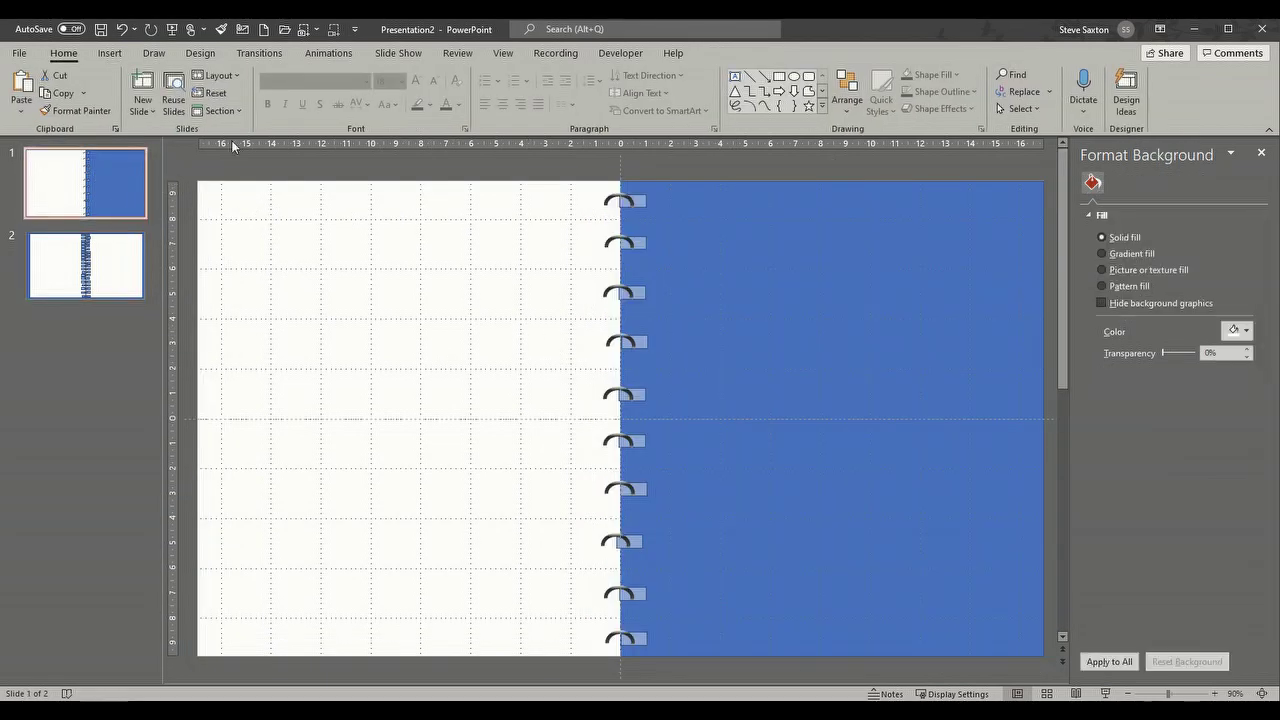
click(259, 53)
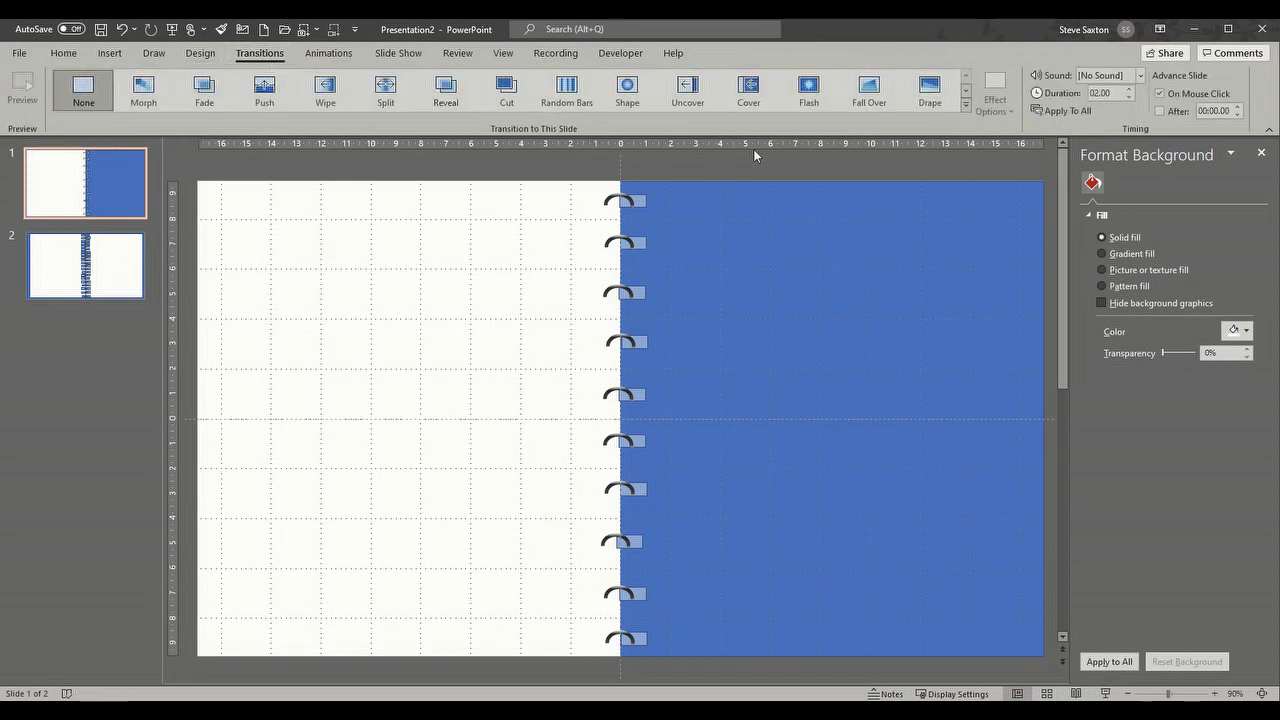
click(966, 110)
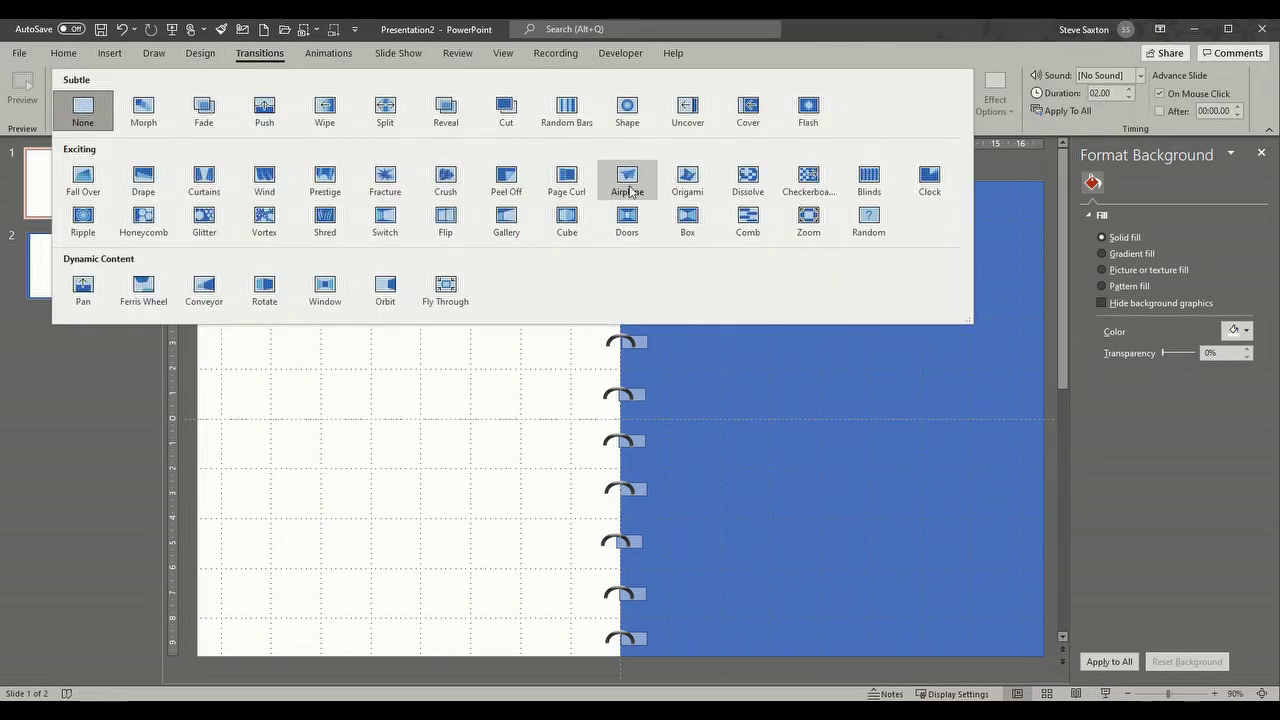
click(567, 176)
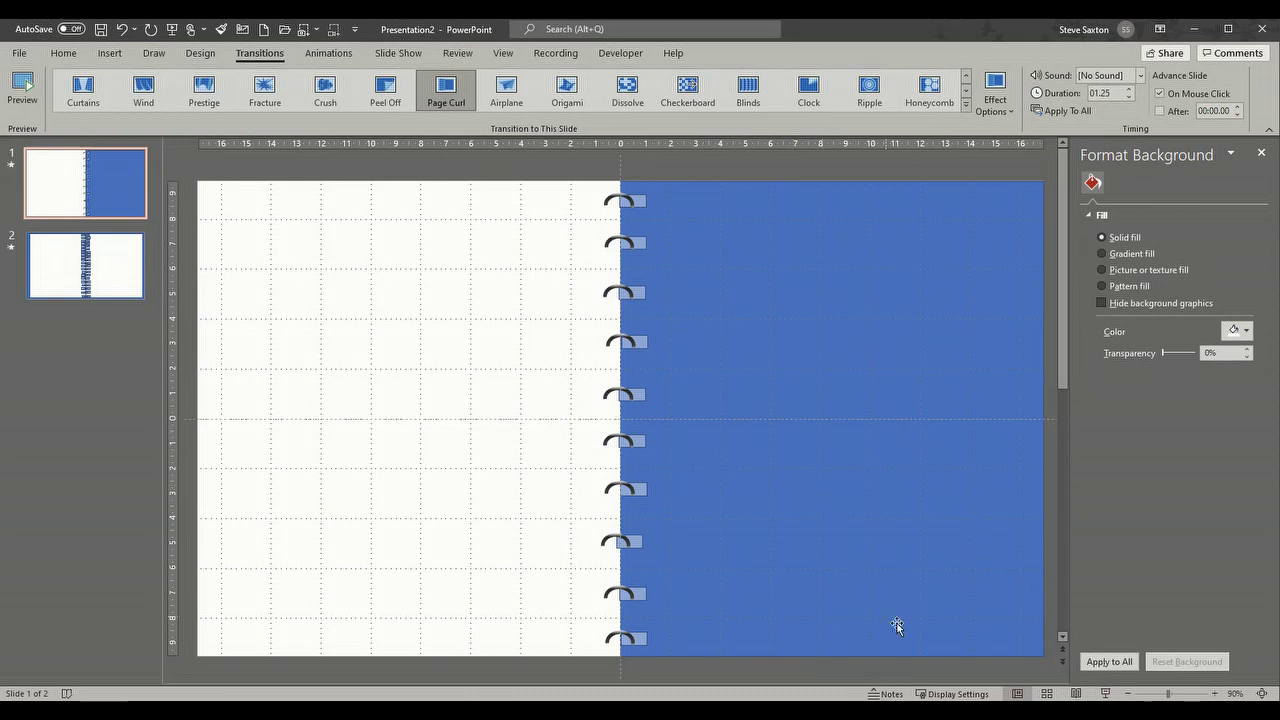
Step: Play the slide show to preview the Page Curl transition between the two slides, and return to slide 1
click(1105, 693)
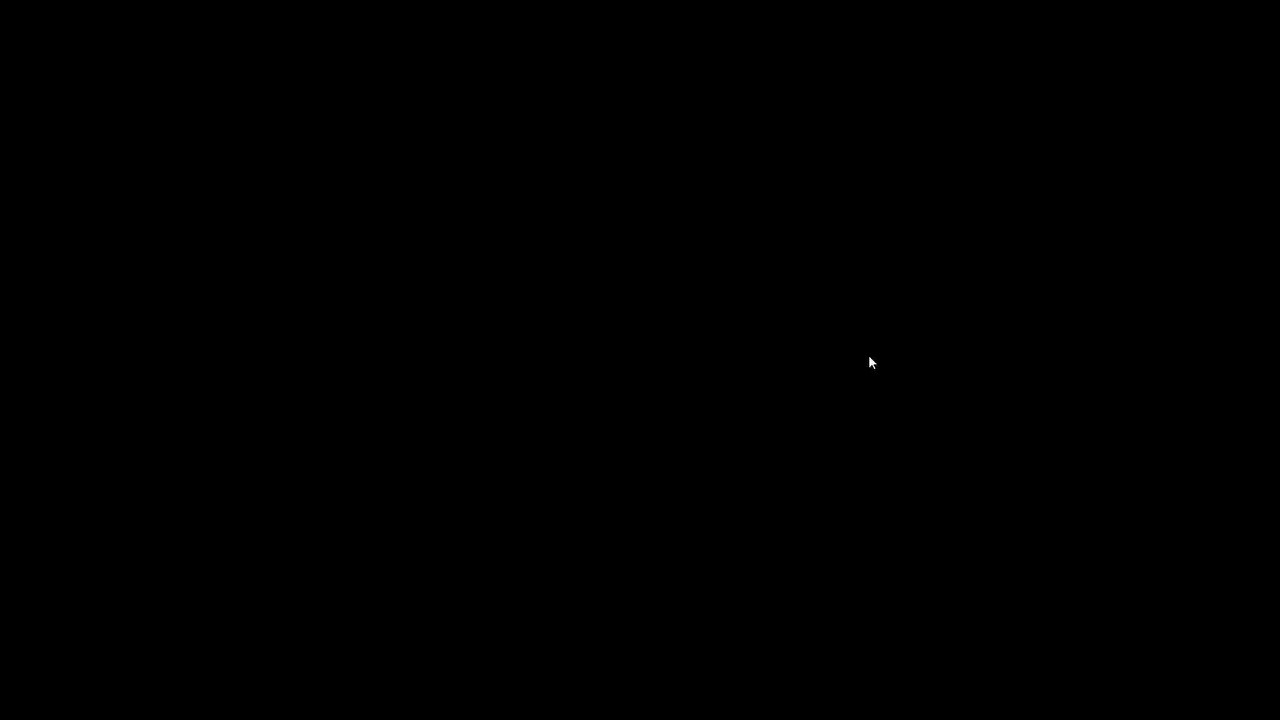
click(869, 357)
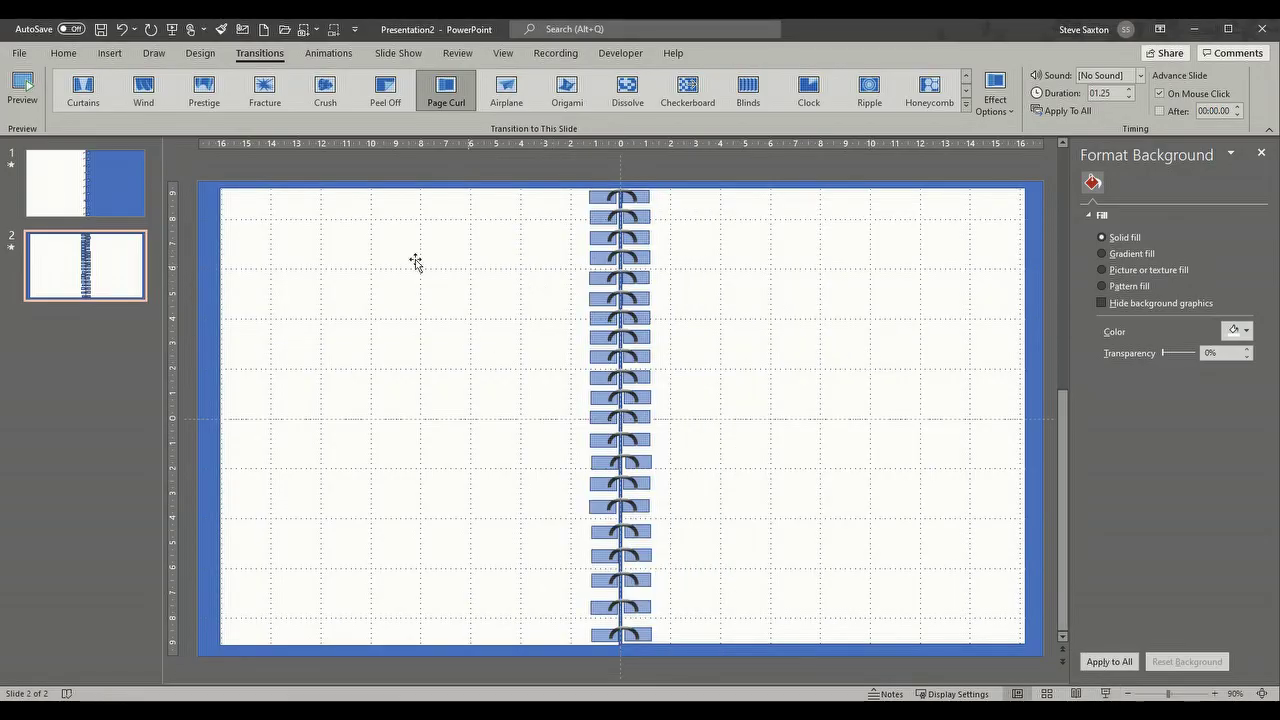
click(88, 176)
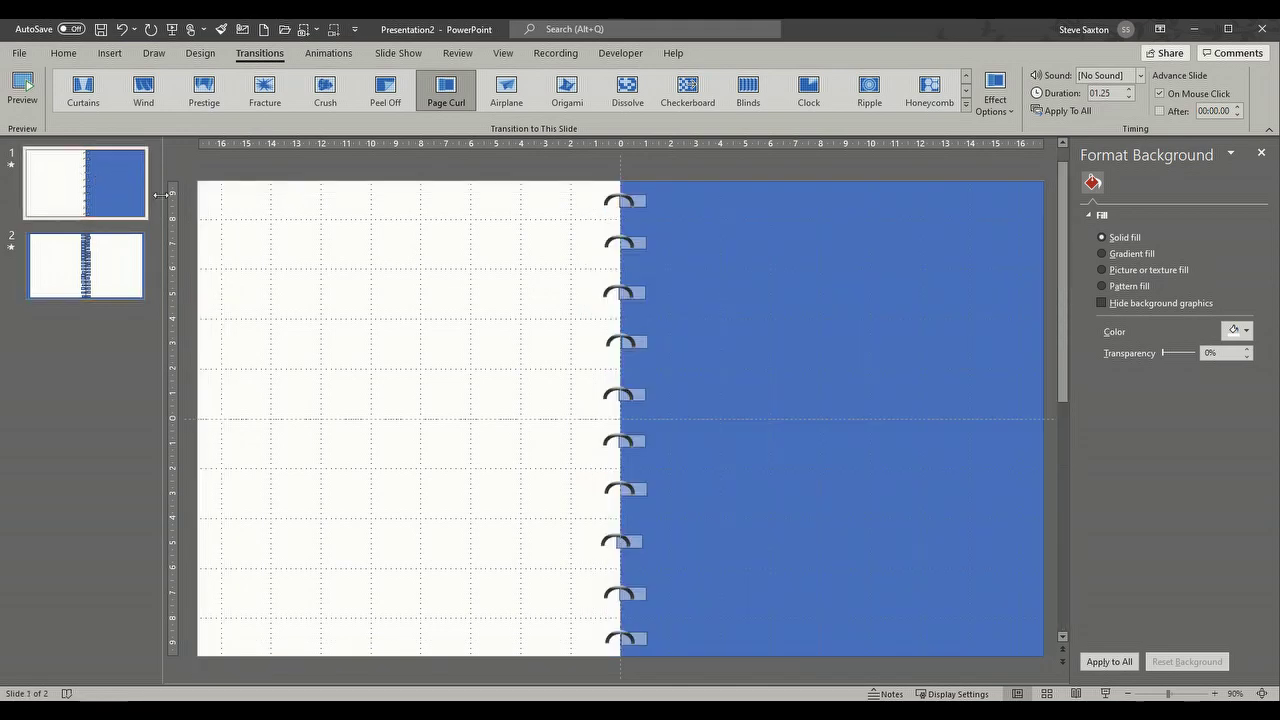
click(622, 220)
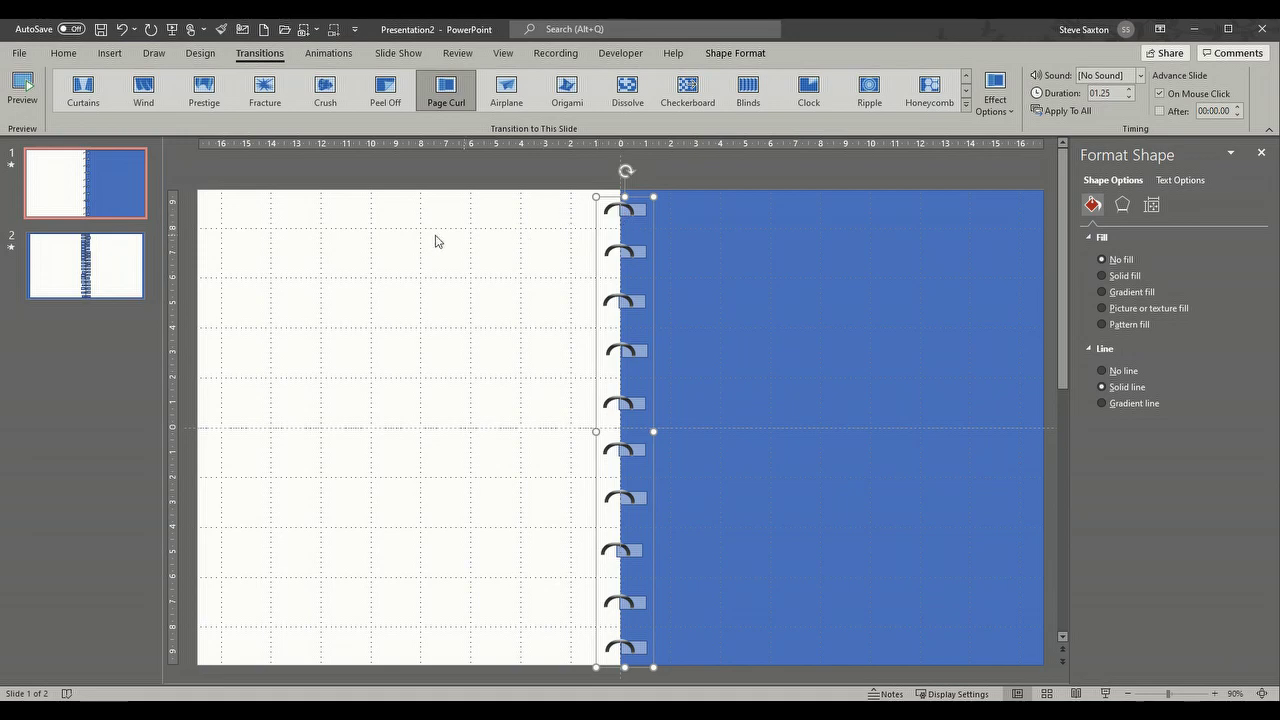
Step: Insert a clustered column chart with the default sample data on slide 2 and close its data sheet
click(108, 270)
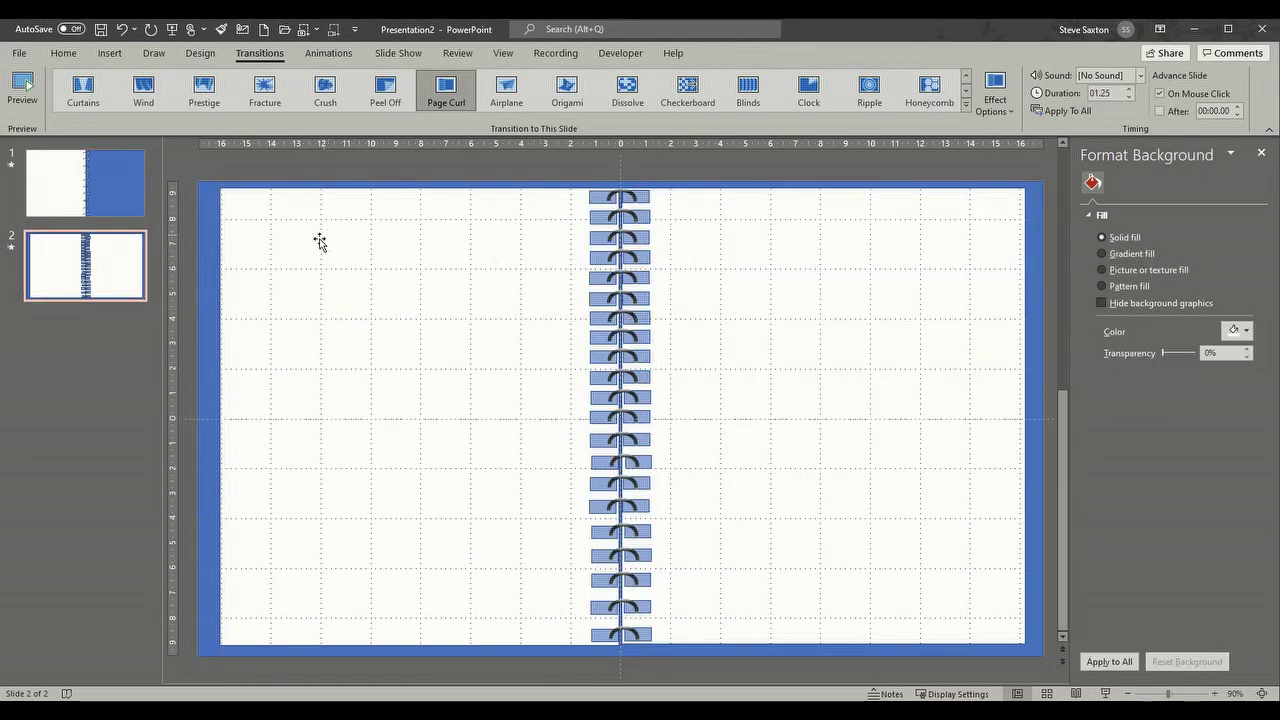
click(110, 53)
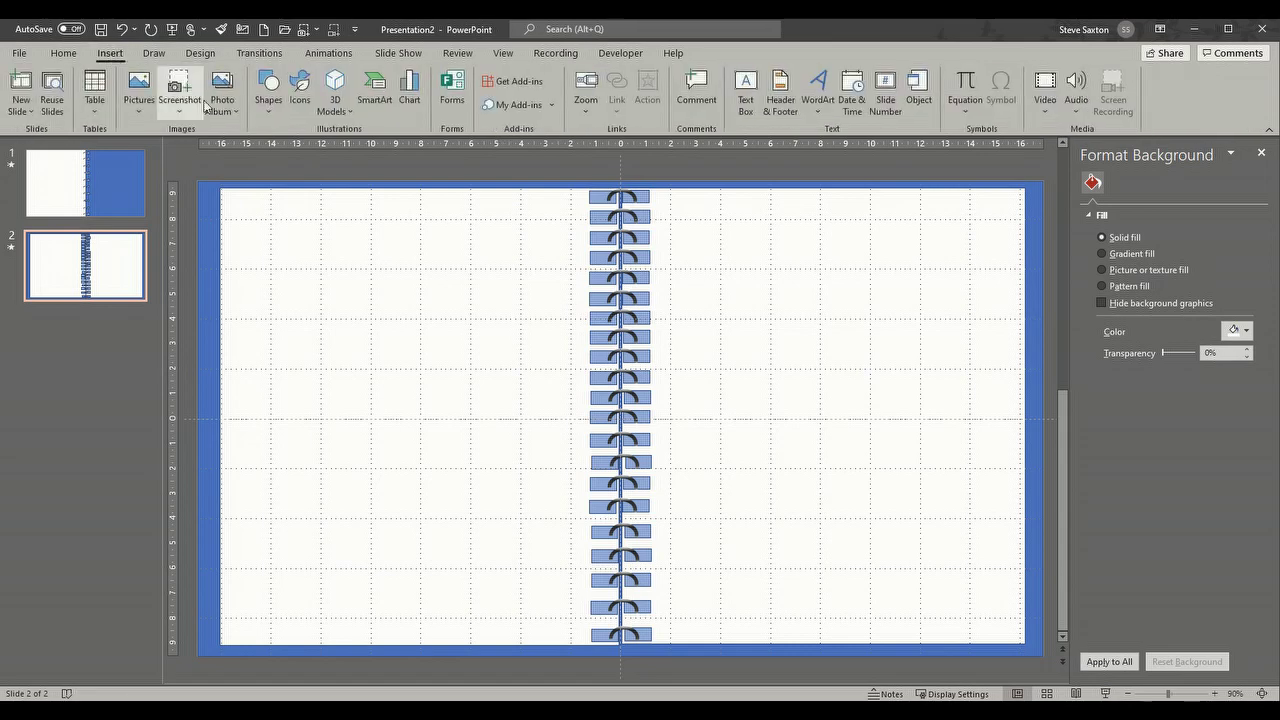
click(414, 97)
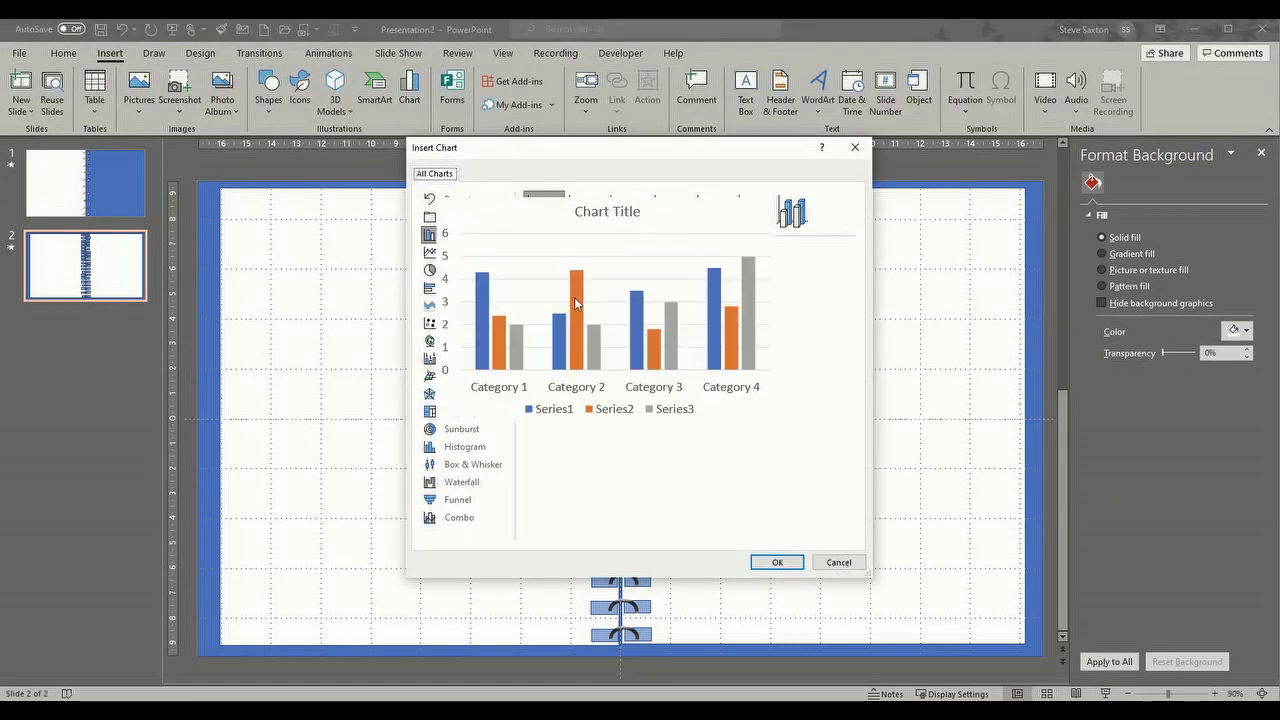
double_click(590, 320)
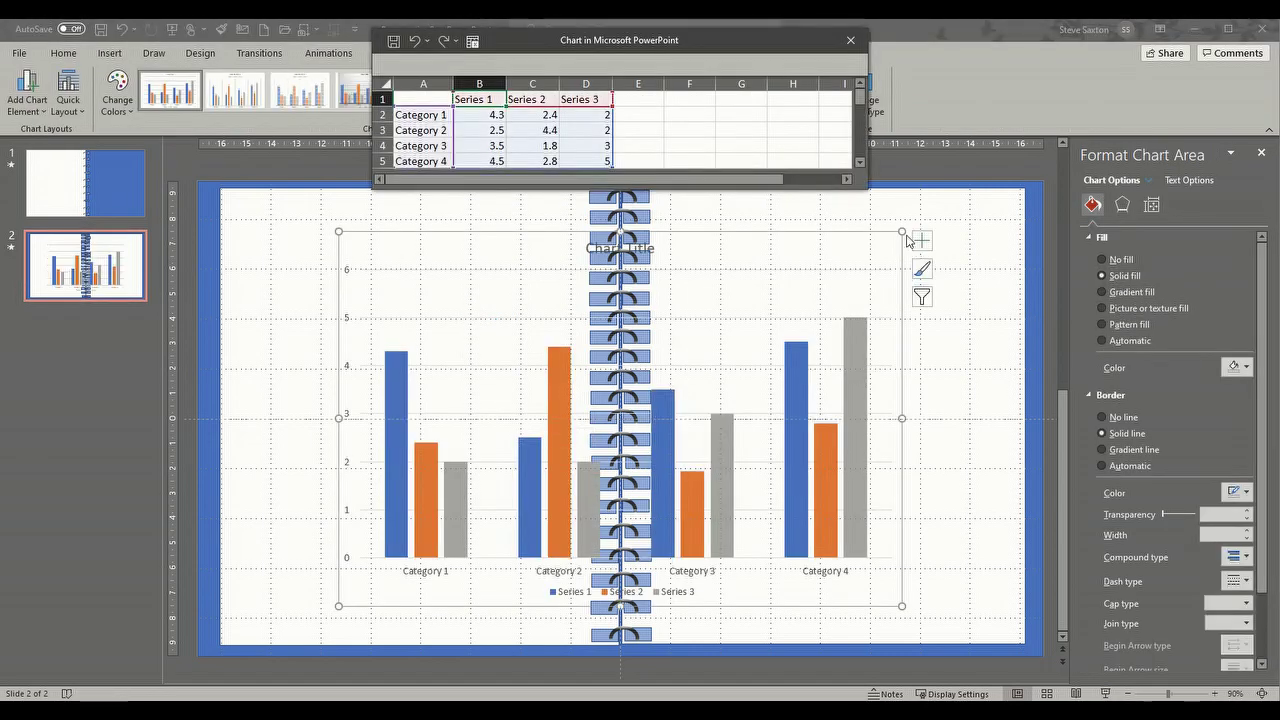
click(850, 40)
Step: Shrink the column chart, place it on the upper part of the left page and apply the dark-background chart style
drag(902, 232, 519, 349)
click(462, 444)
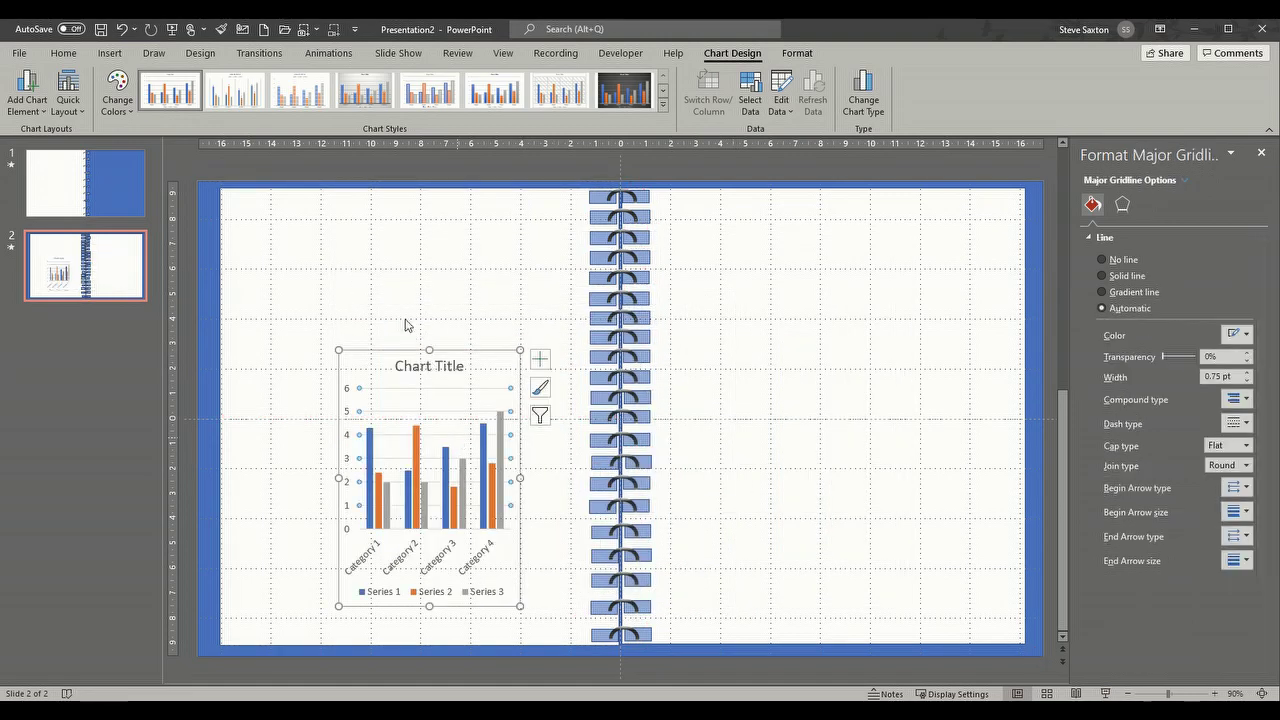
click(408, 372)
click(343, 360)
drag(343, 360, 303, 251)
click(624, 90)
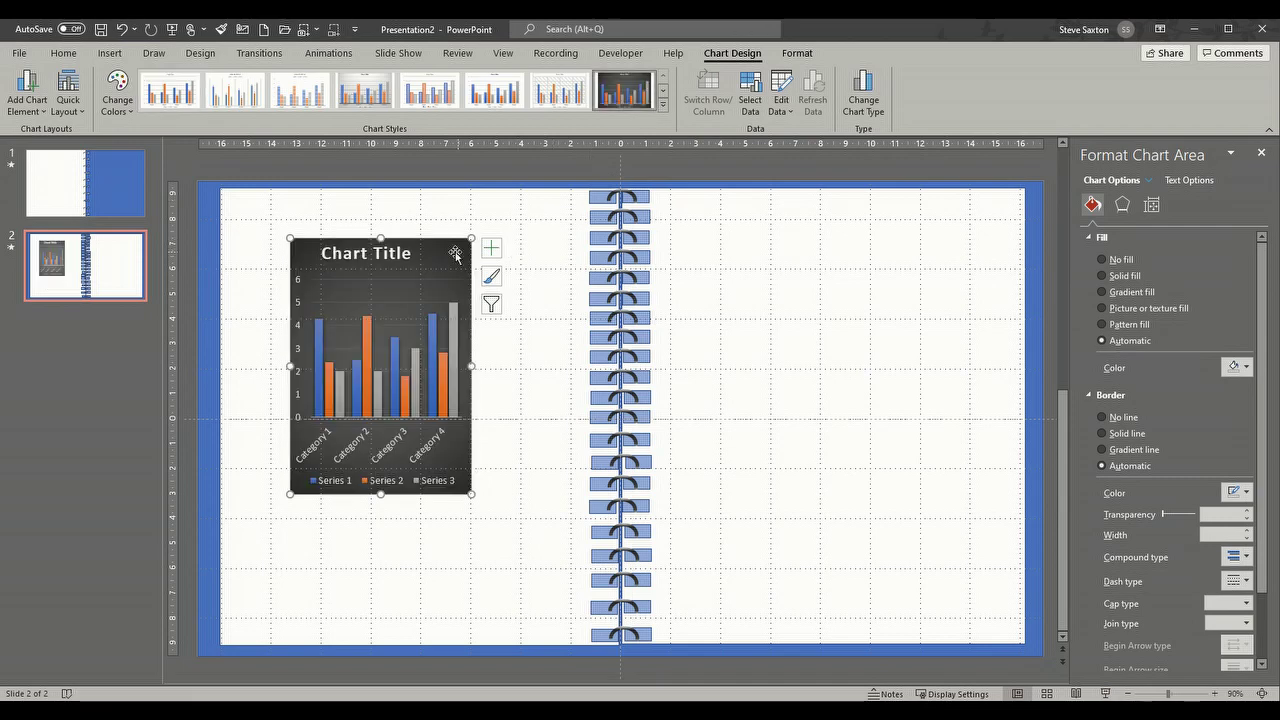
Step: Insert a Cycle SmartArt graphic with five text placeholders linked by curved arrows on slide 2
click(765, 288)
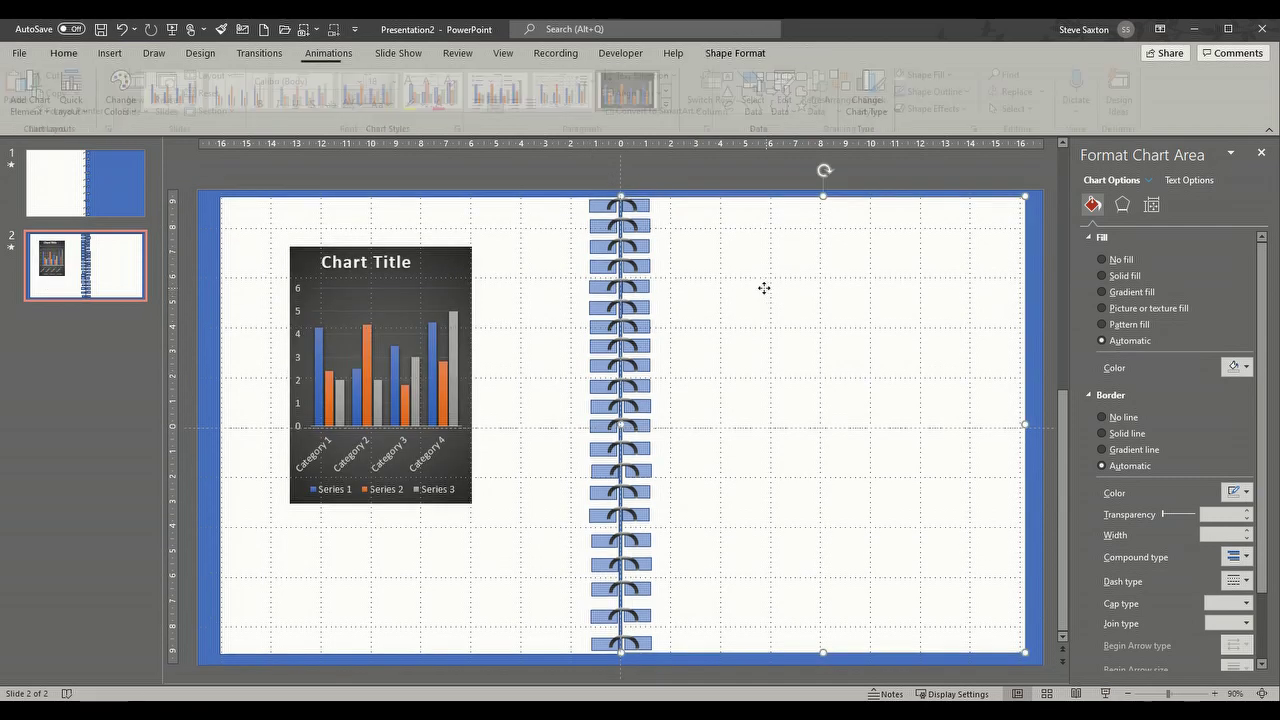
click(110, 55)
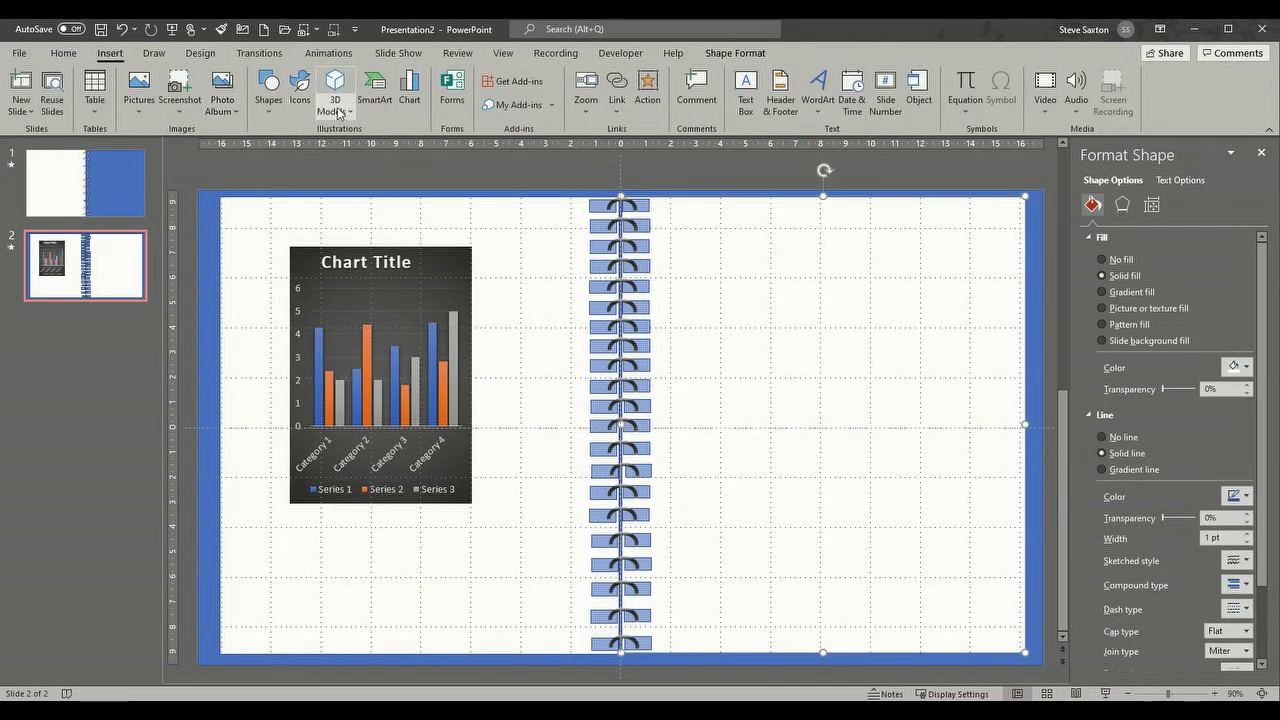
click(375, 100)
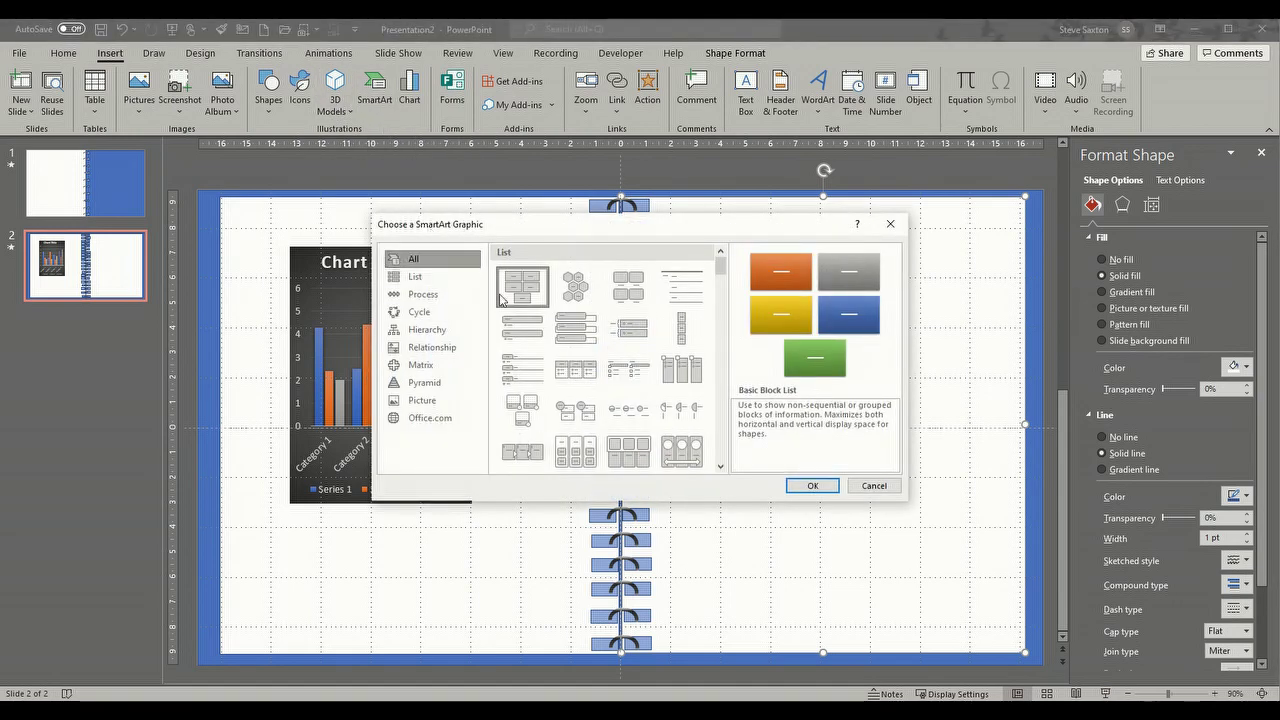
click(420, 312)
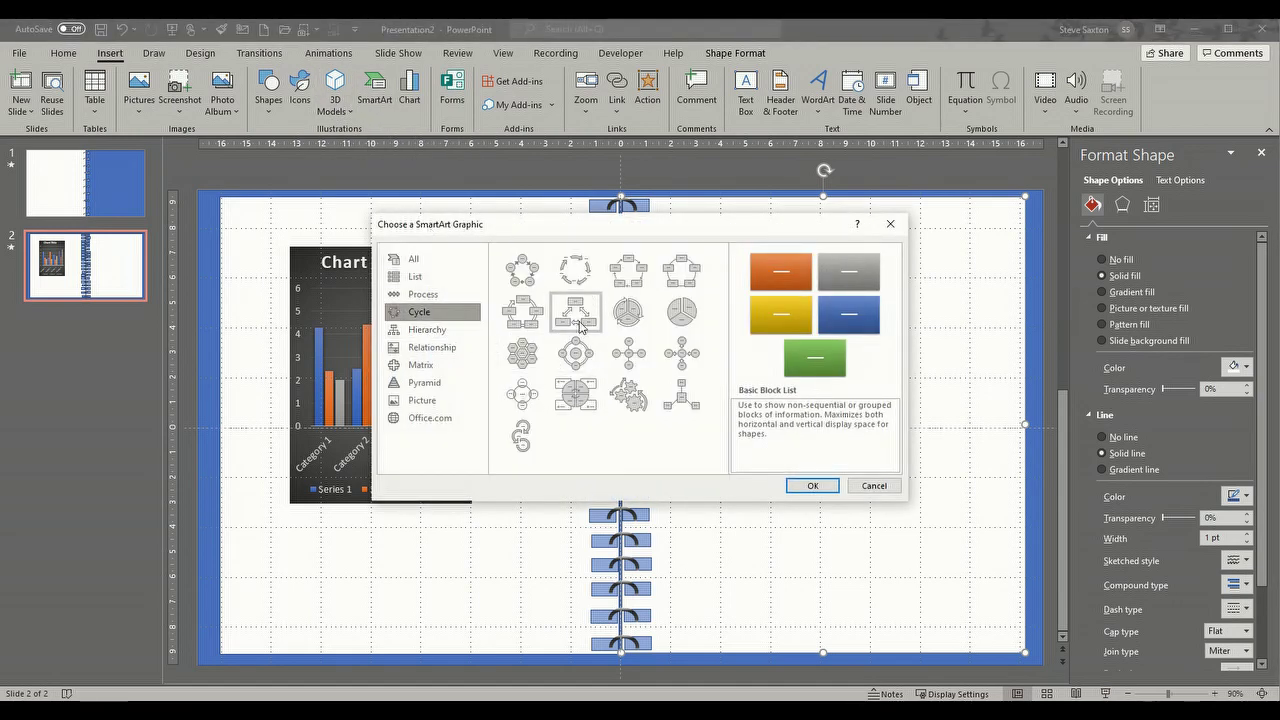
double_click(575, 268)
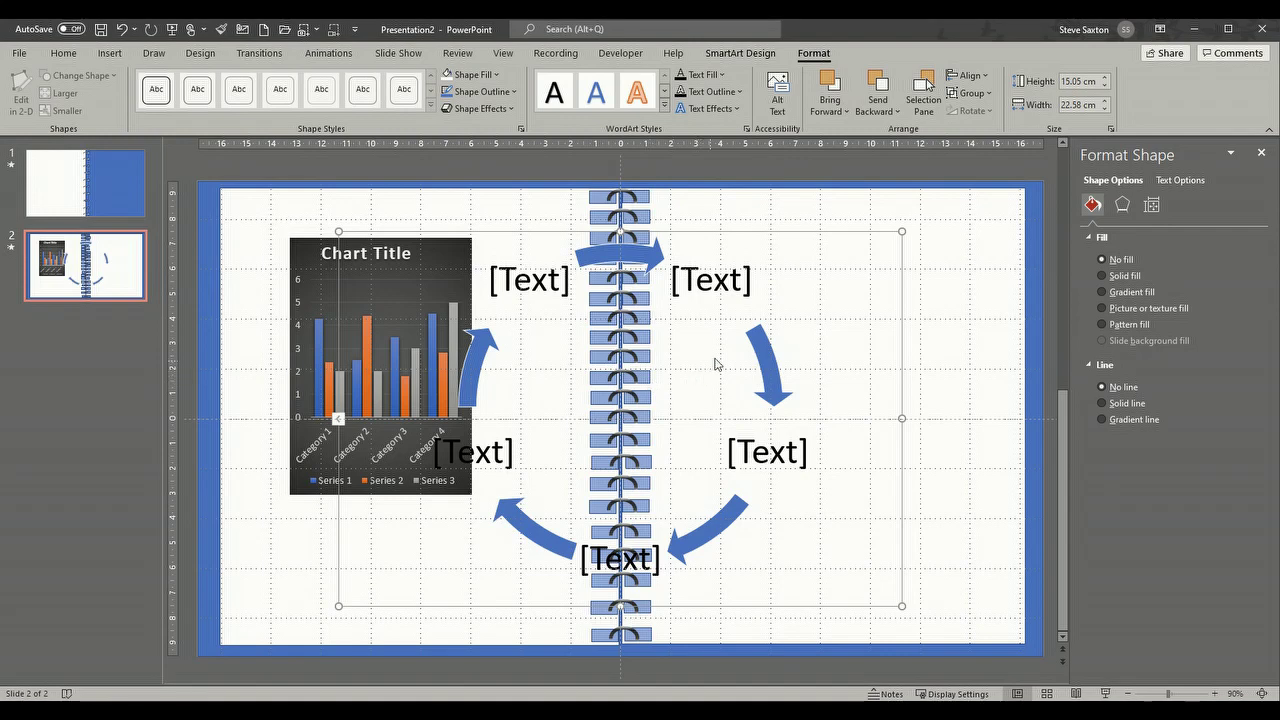
Step: Resize the cycle SmartArt to about 8.66 cm high and 9.35 cm wide and move it onto the right page
drag(901, 231, 571, 390)
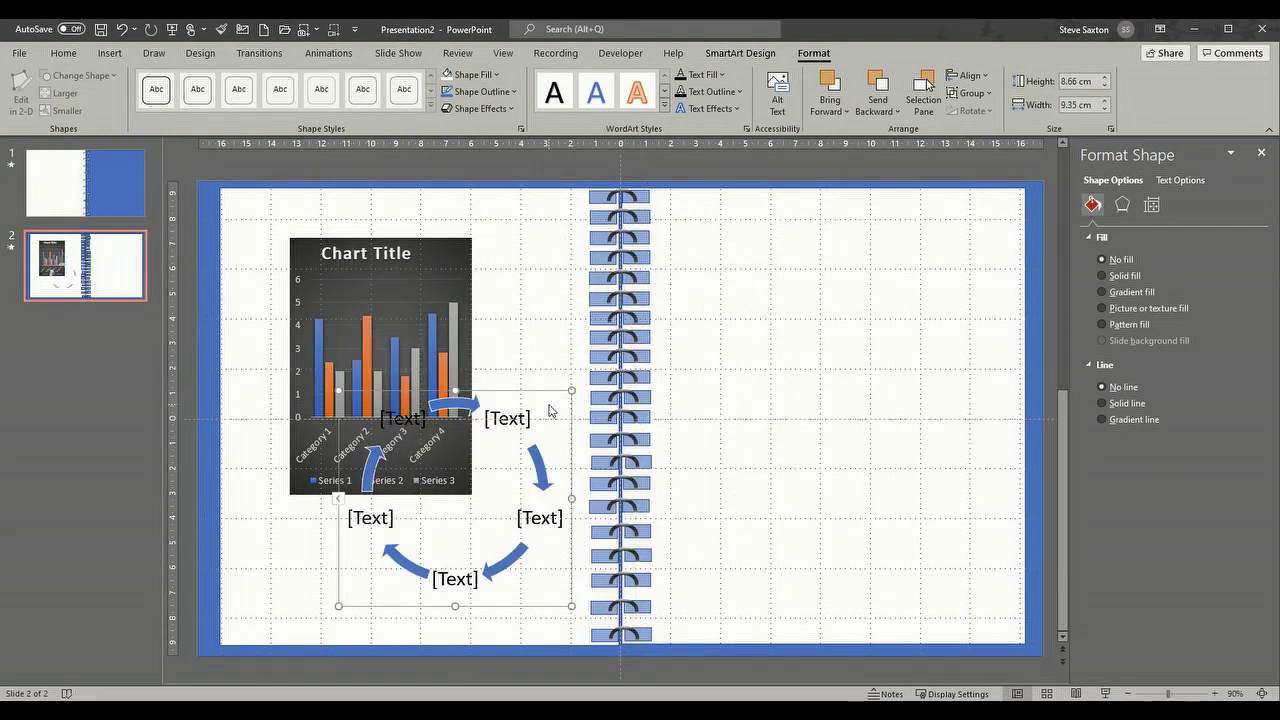
drag(569, 423, 955, 304)
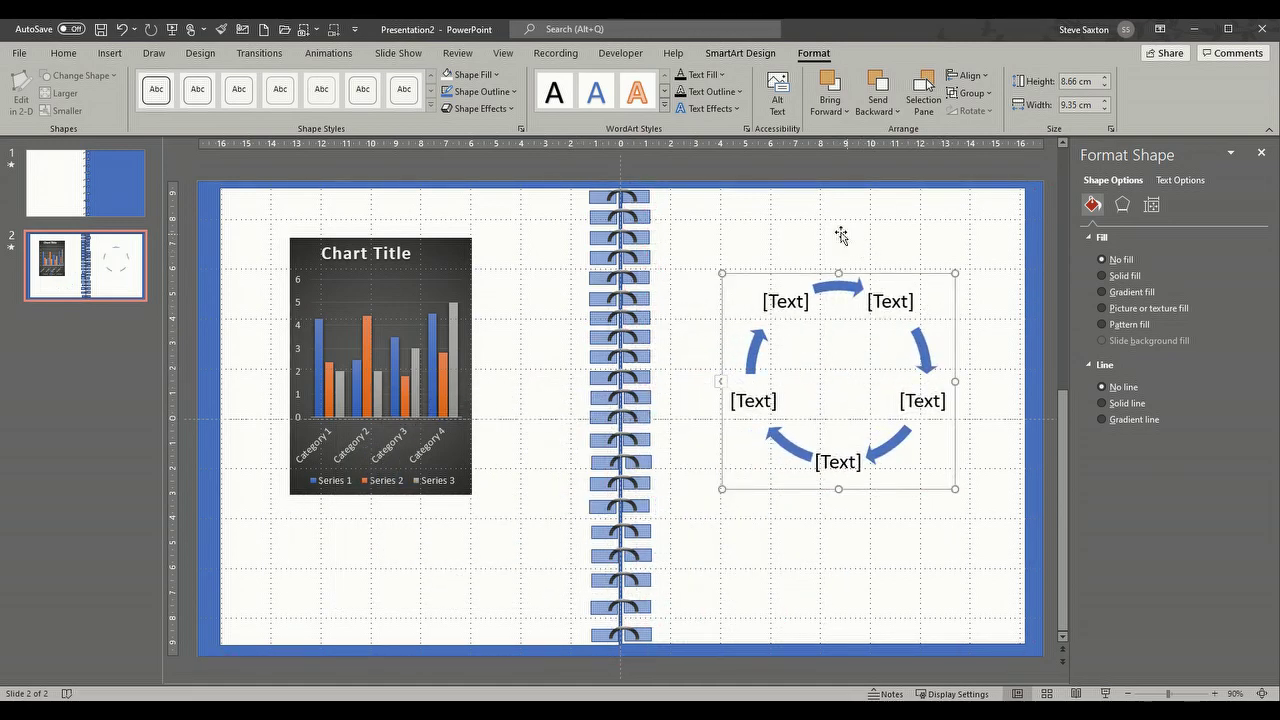
click(735, 260)
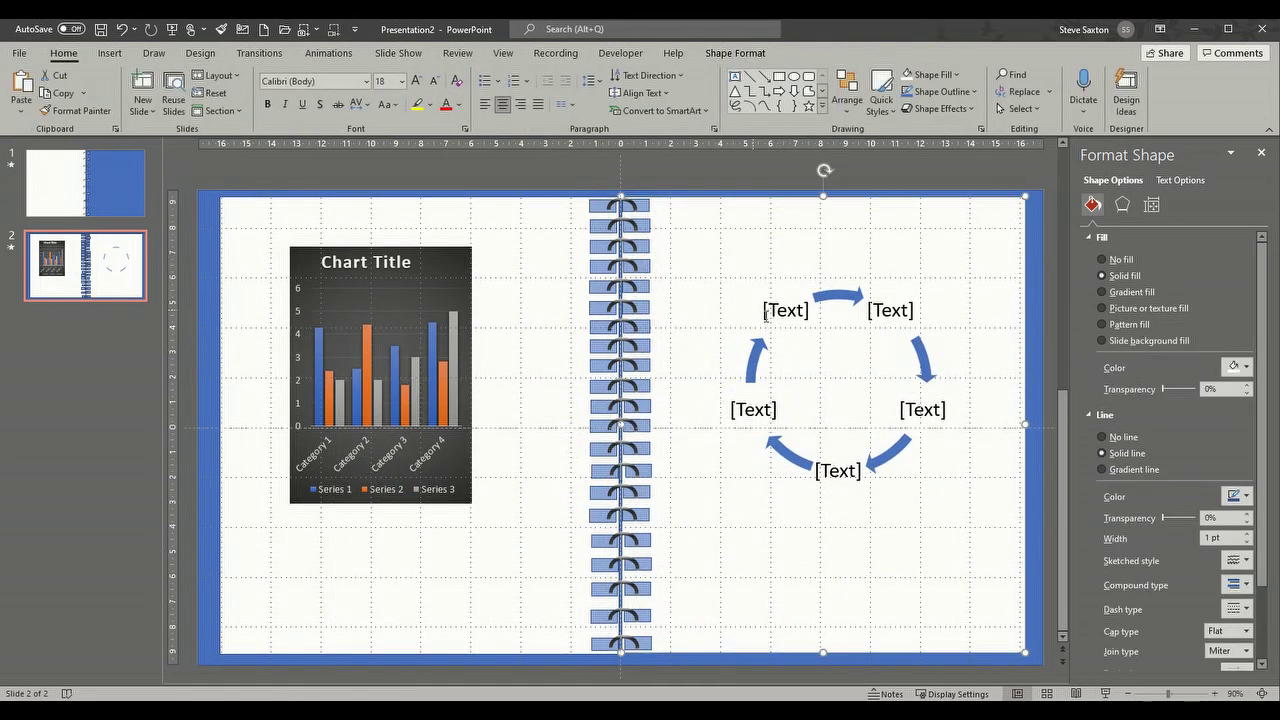
Step: Duplicate slide 2 and delete the column chart and the cycle SmartArt from the copy, leaving blank notebook pages
click(122, 292)
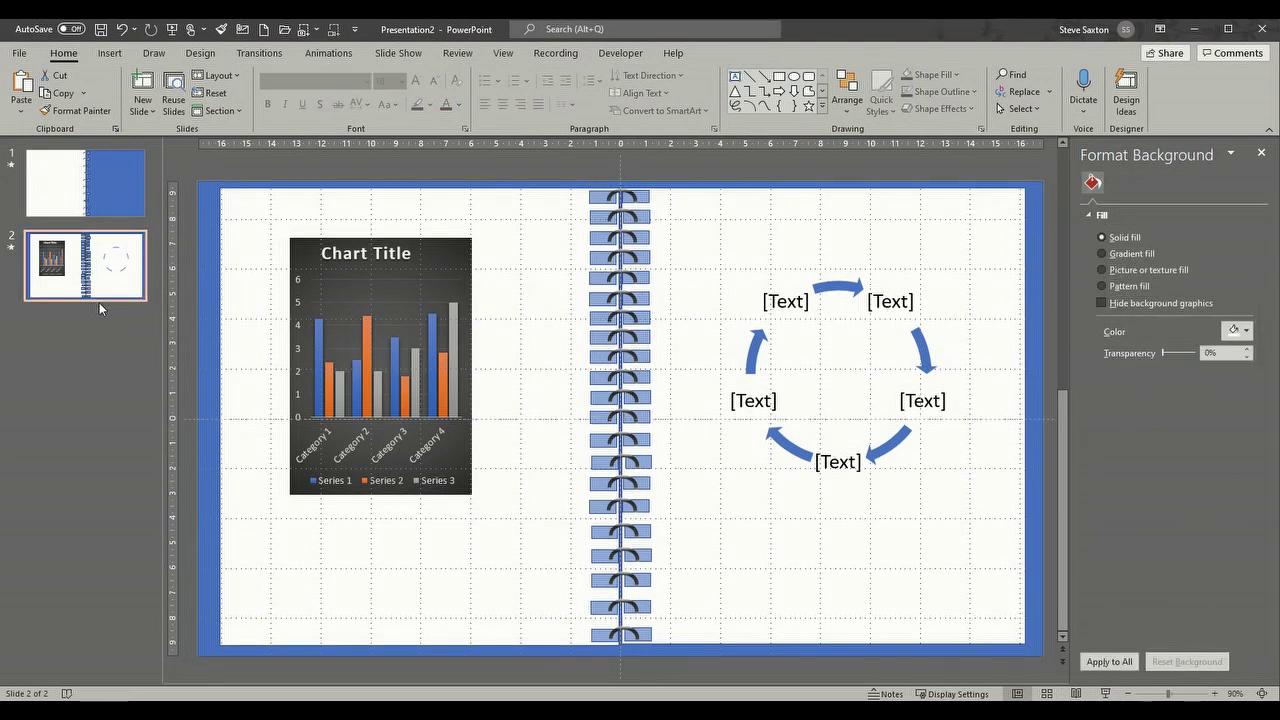
key(ctrl+d)
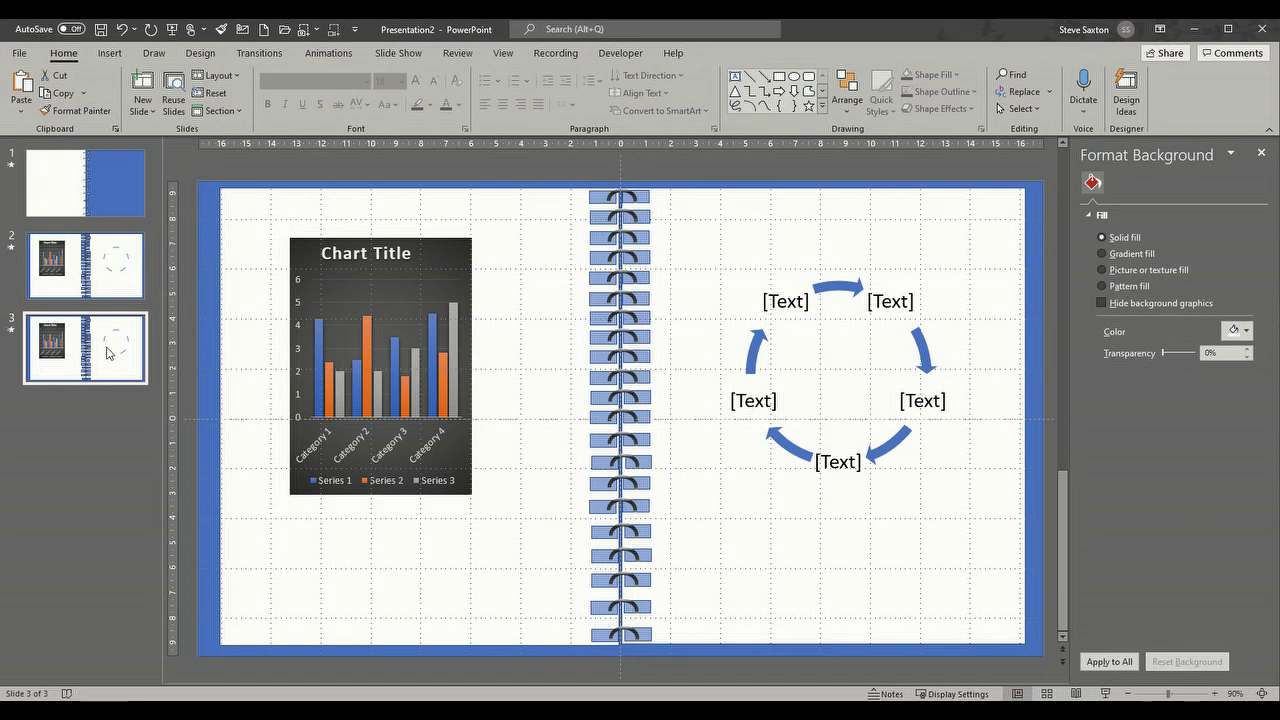
click(347, 474)
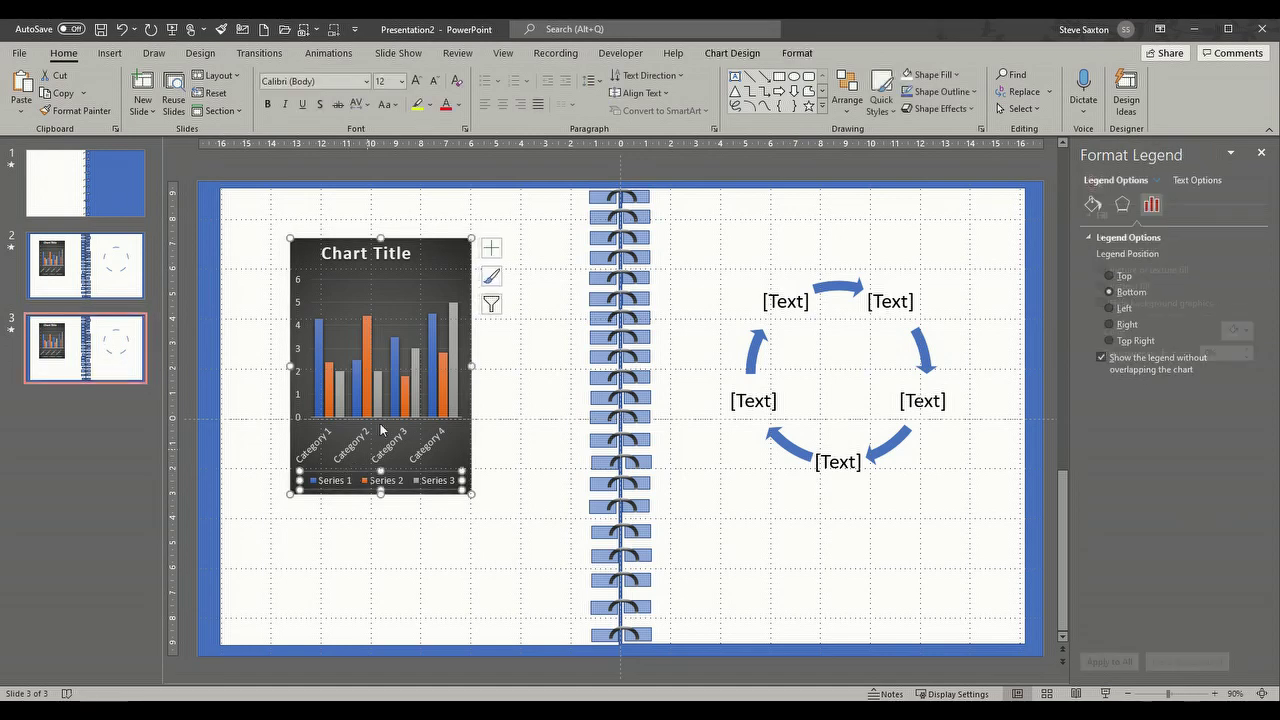
key(Delete)
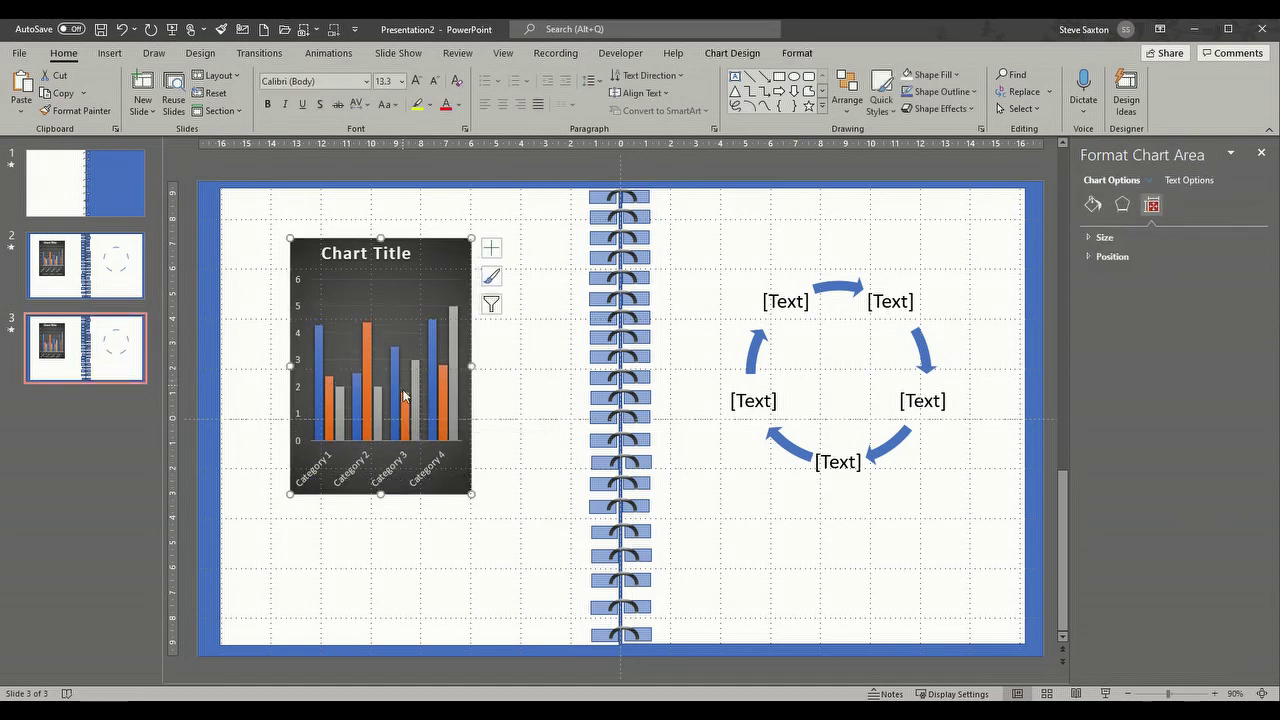
click(389, 313)
click(456, 249)
key(Delete)
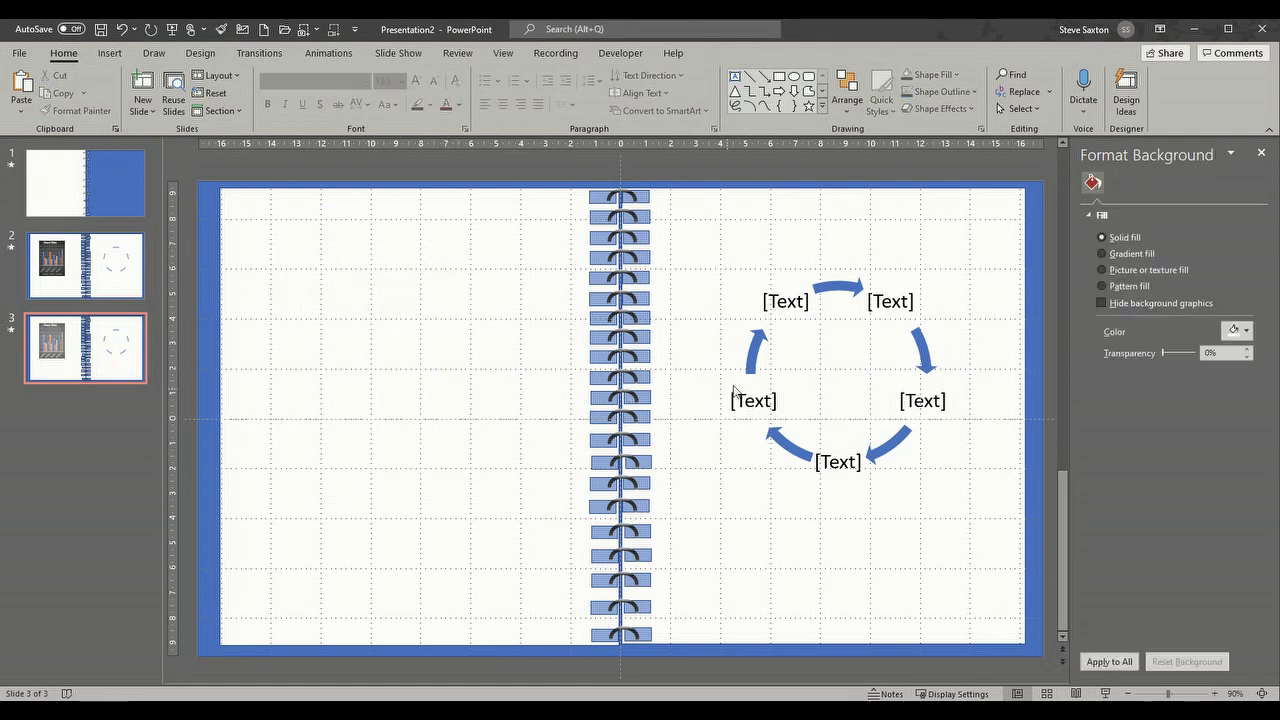
click(753, 362)
key(Delete)
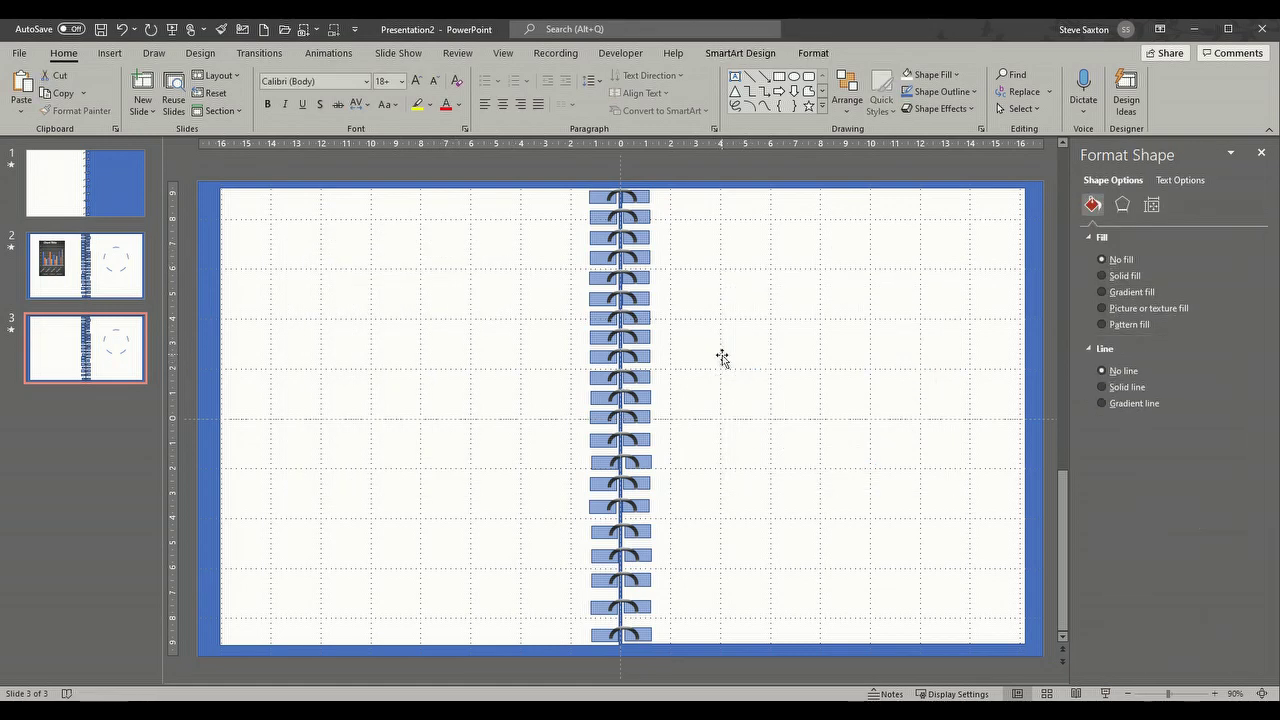
Step: Insert a 6x5 table on slide 3, then narrow it and place it on the left notebook page
click(406, 329)
click(110, 53)
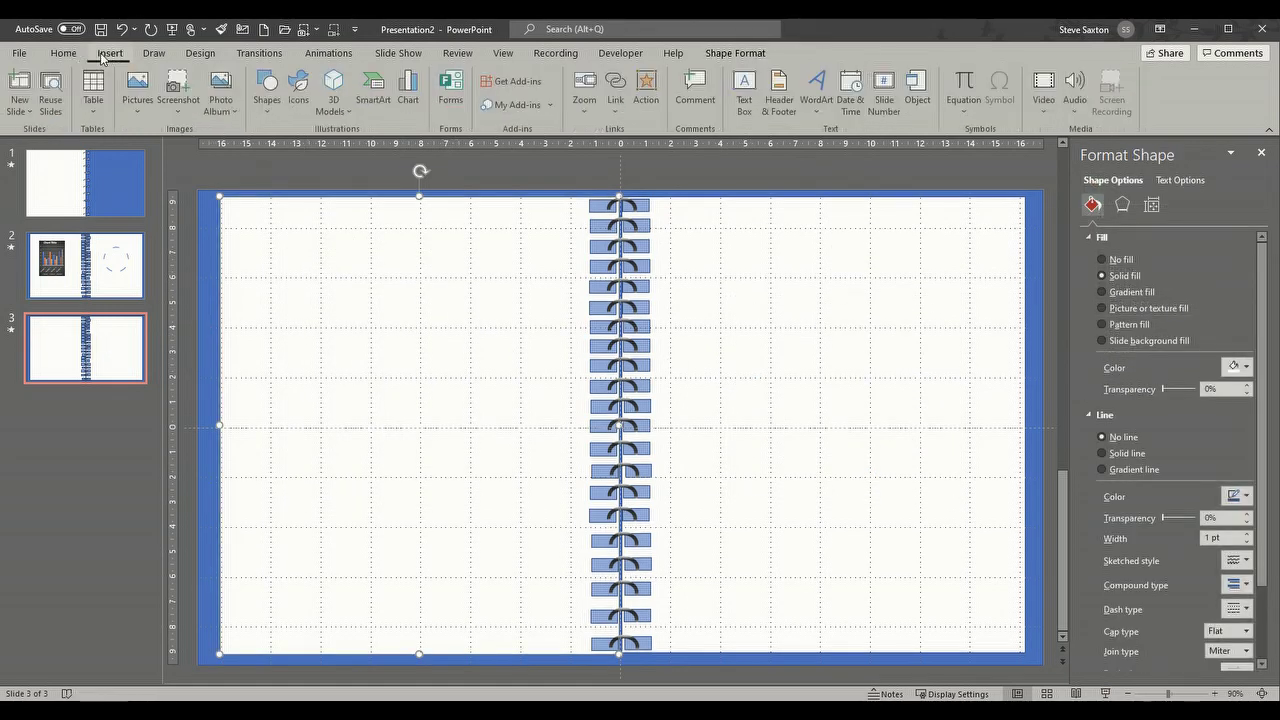
click(94, 95)
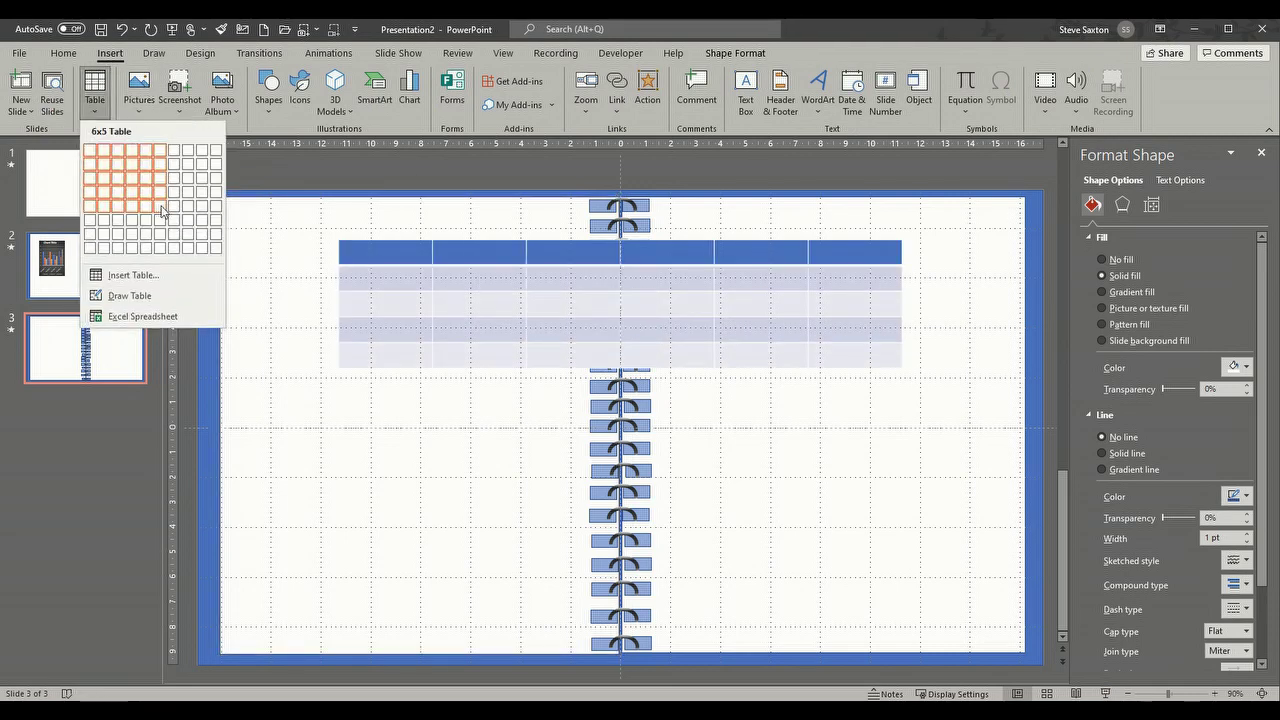
click(160, 205)
drag(902, 233, 557, 263)
drag(484, 294, 433, 317)
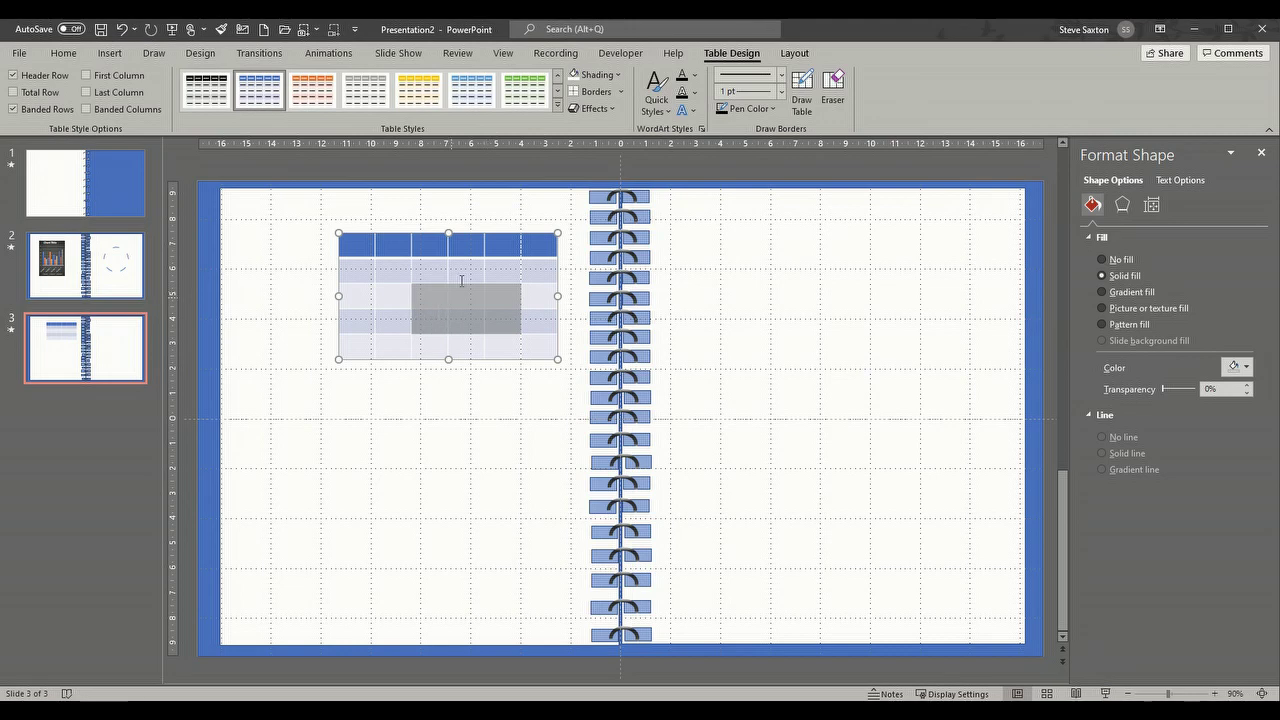
drag(417, 238, 379, 304)
Step: Insert the "bike" stock image of two motorcycle riders and fit it onto the right page at 7.25 cm high and 10.87 cm wide
click(830, 330)
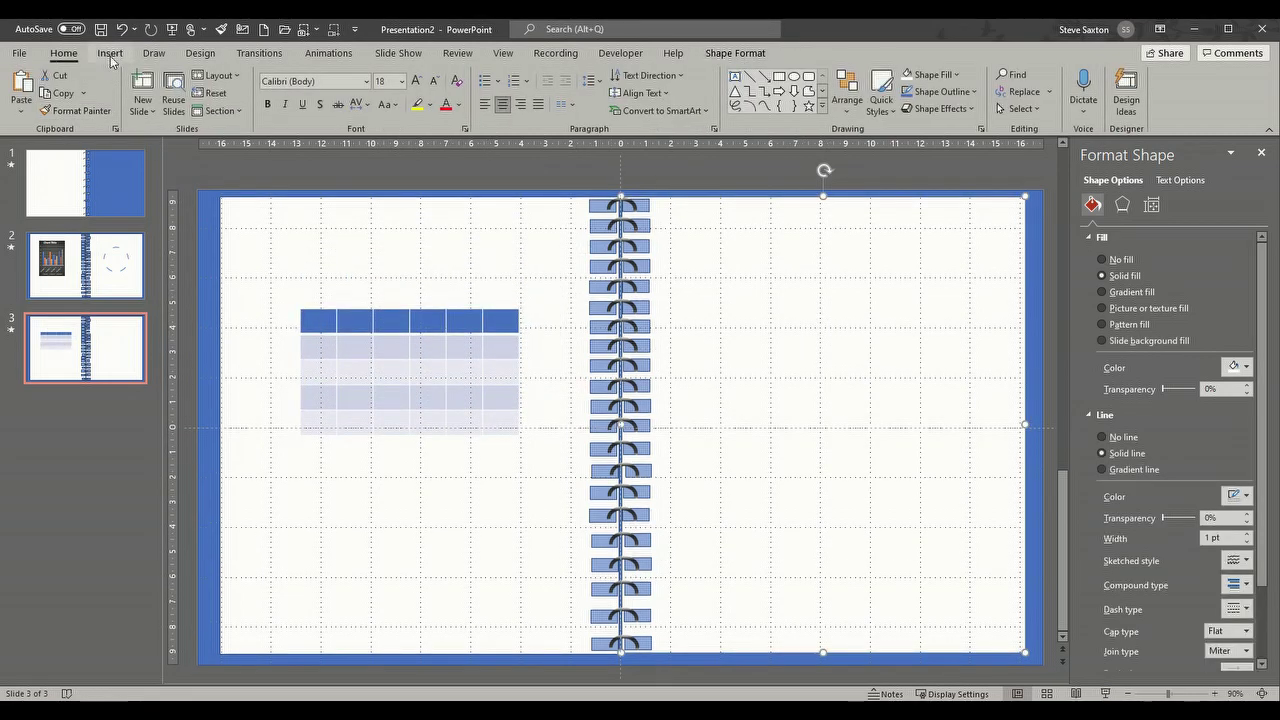
click(110, 53)
click(139, 110)
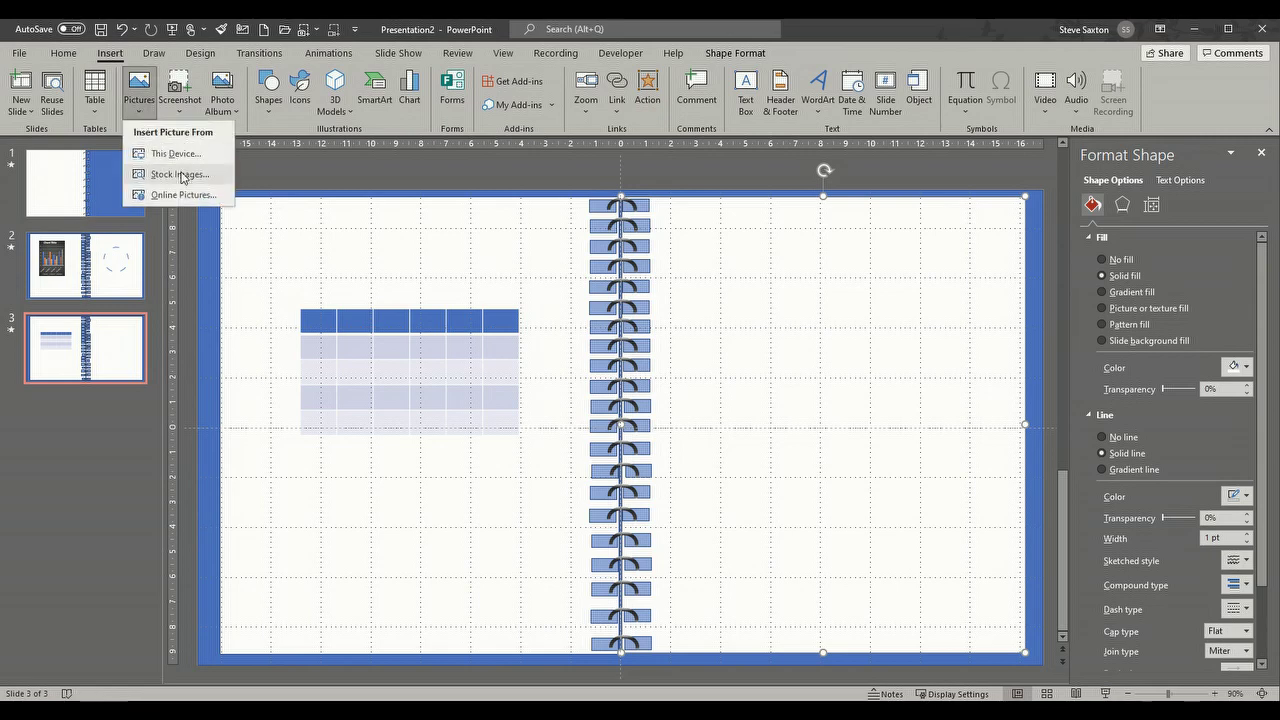
click(180, 174)
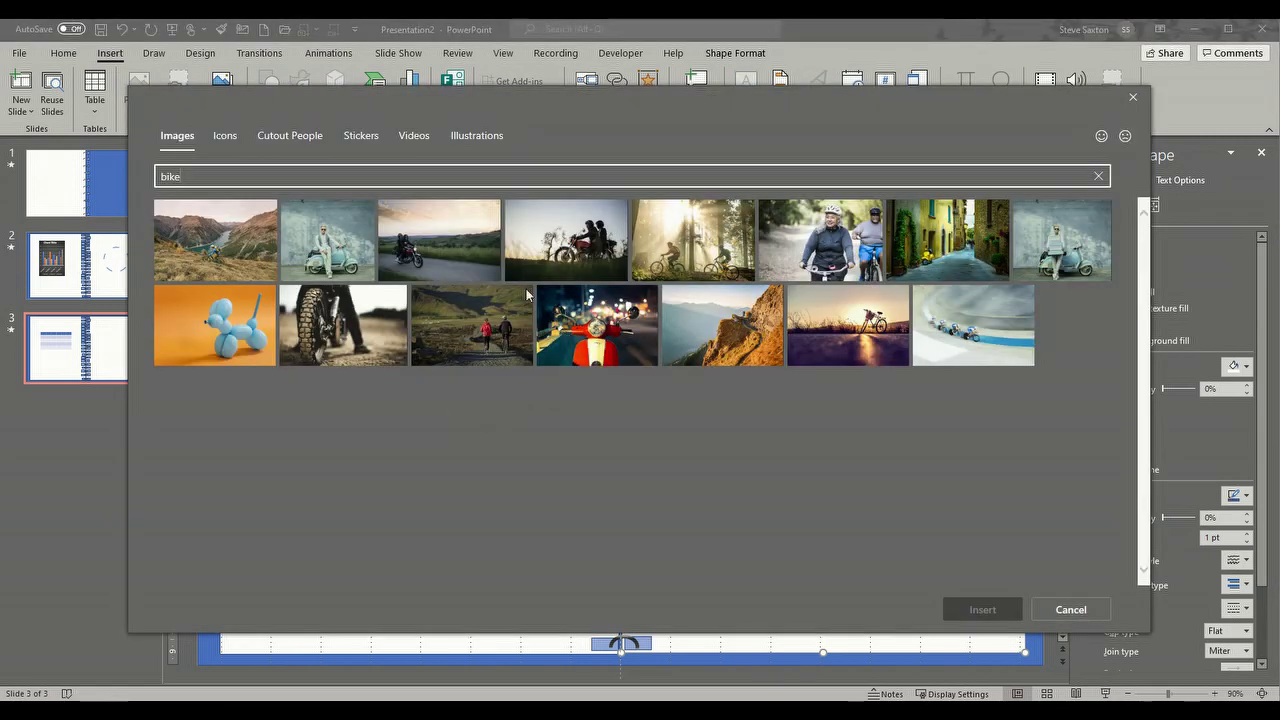
click(414, 251)
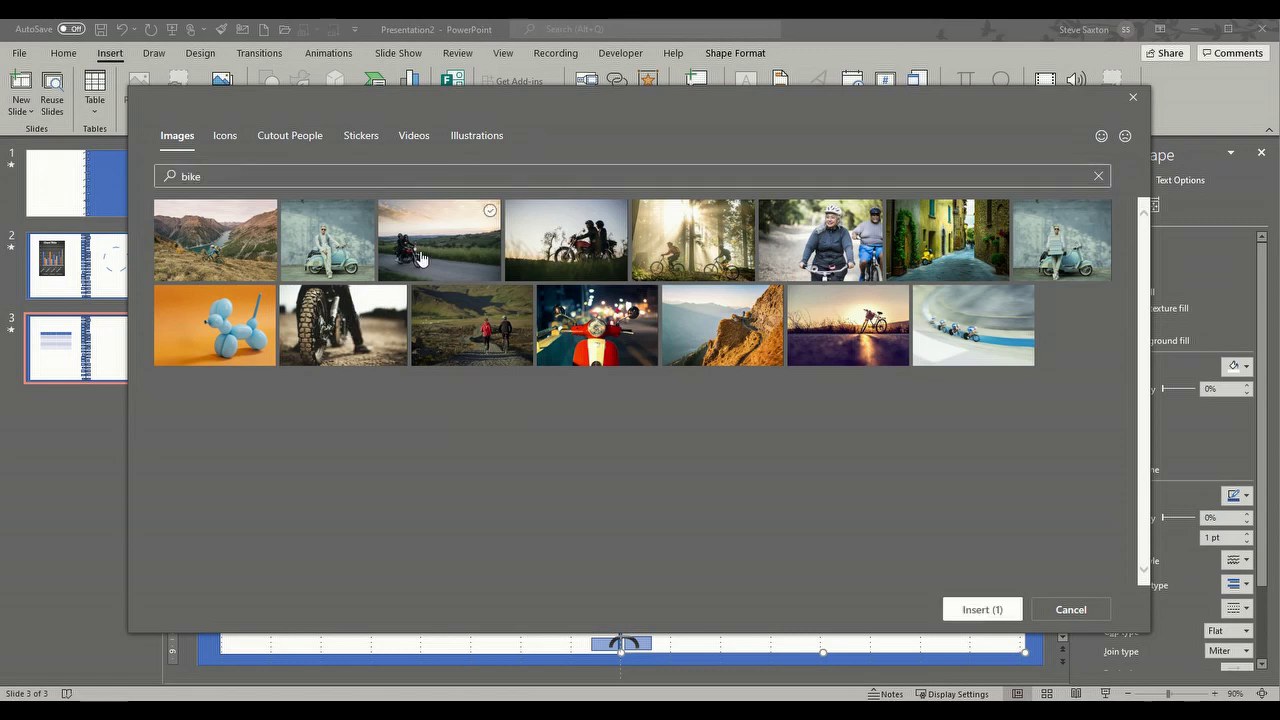
key(Return)
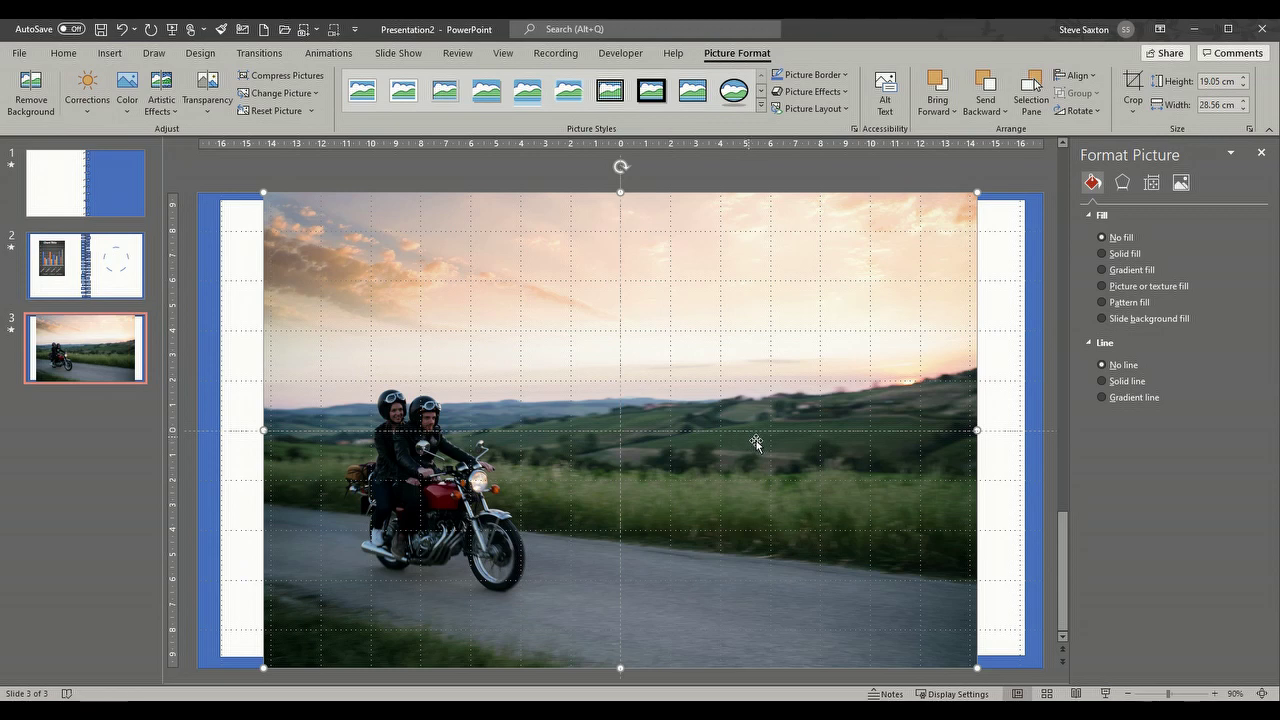
drag(977, 192, 378, 476)
drag(437, 526, 886, 340)
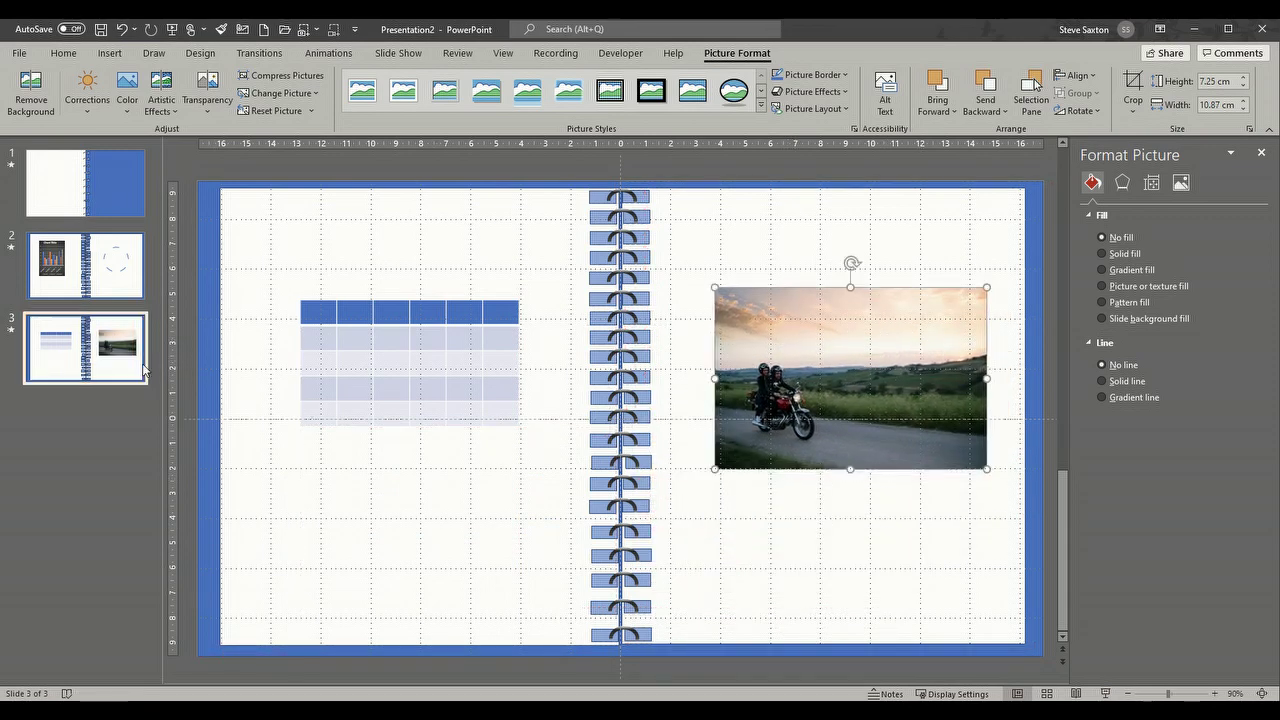
Step: Duplicate the cover slide 1 and move the copy to the end of the presentation as slide 4
click(124, 203)
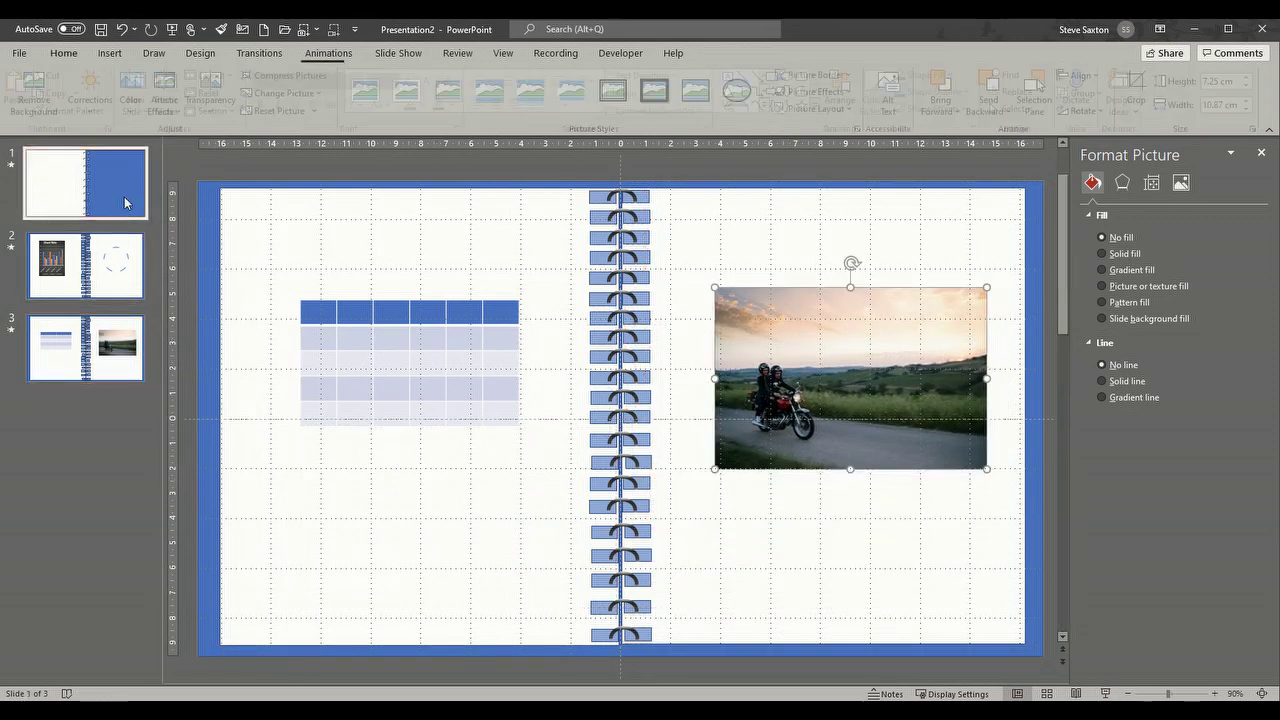
key(ctrl+d)
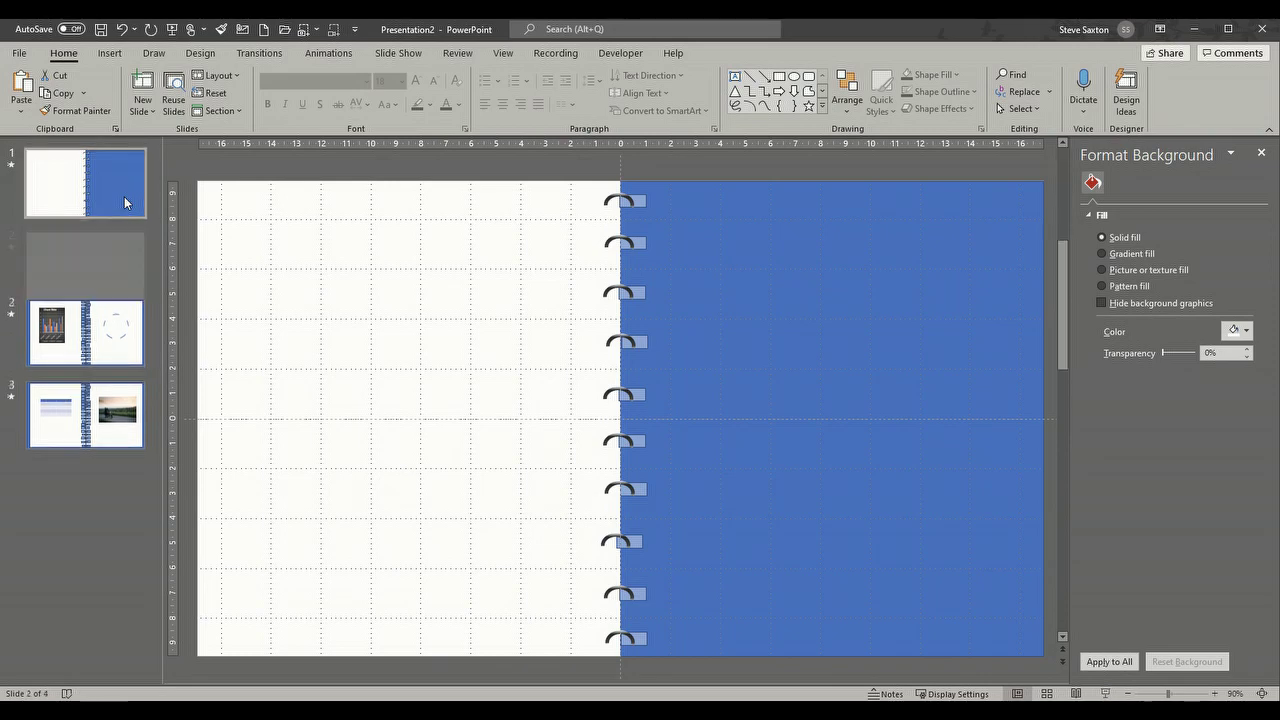
drag(46, 260, 97, 446)
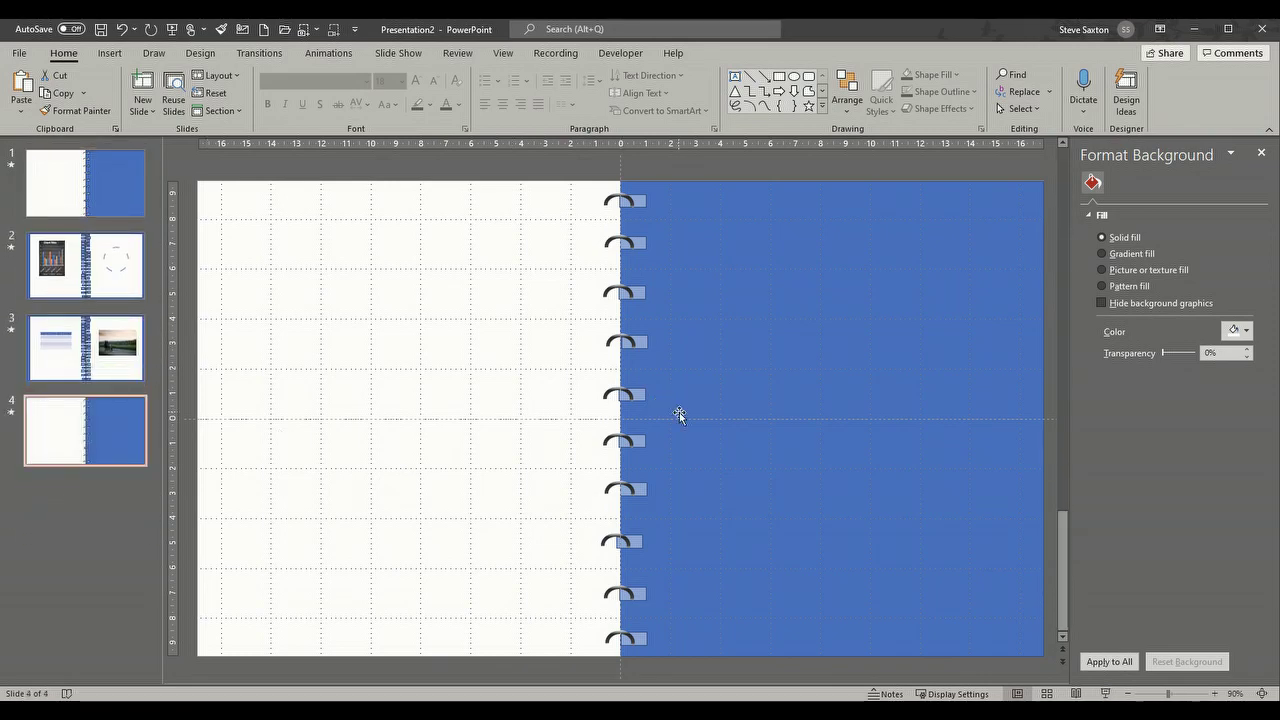
Step: On slide 4, move the blue cover to the left half, then flip the ring group horizontally and shift it onto the cover's edge
drag(888, 395, 460, 395)
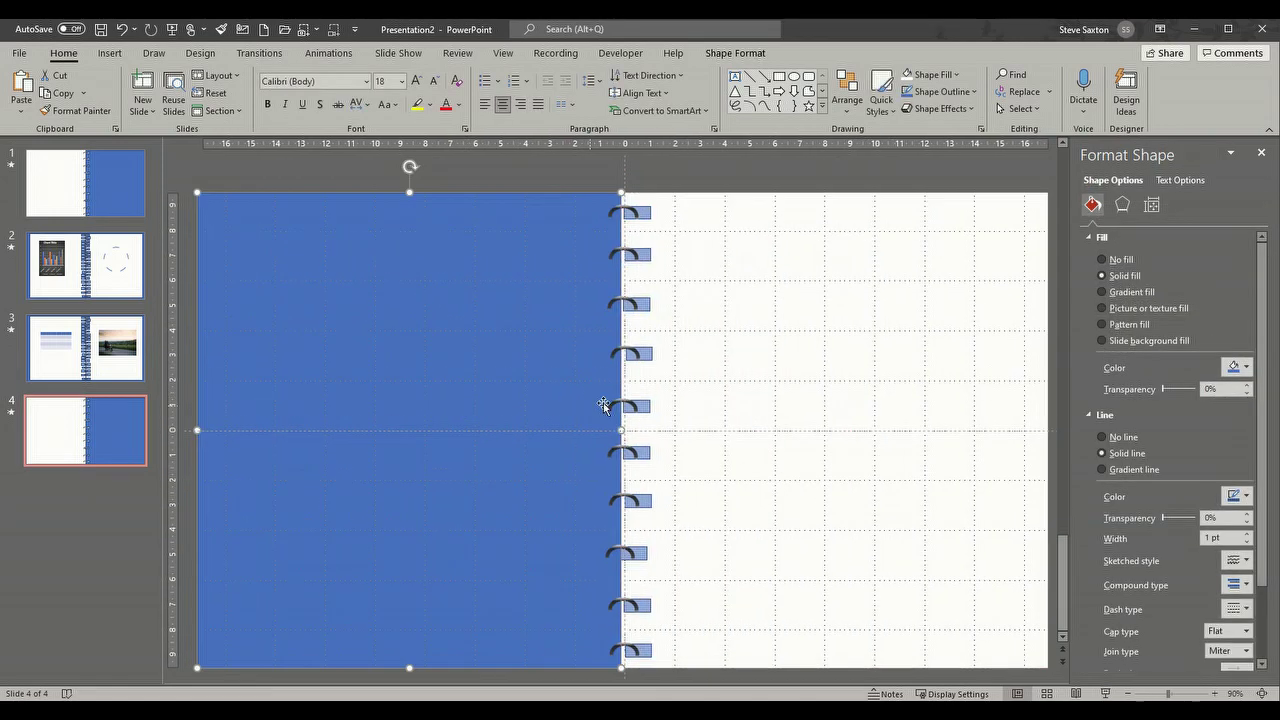
click(648, 216)
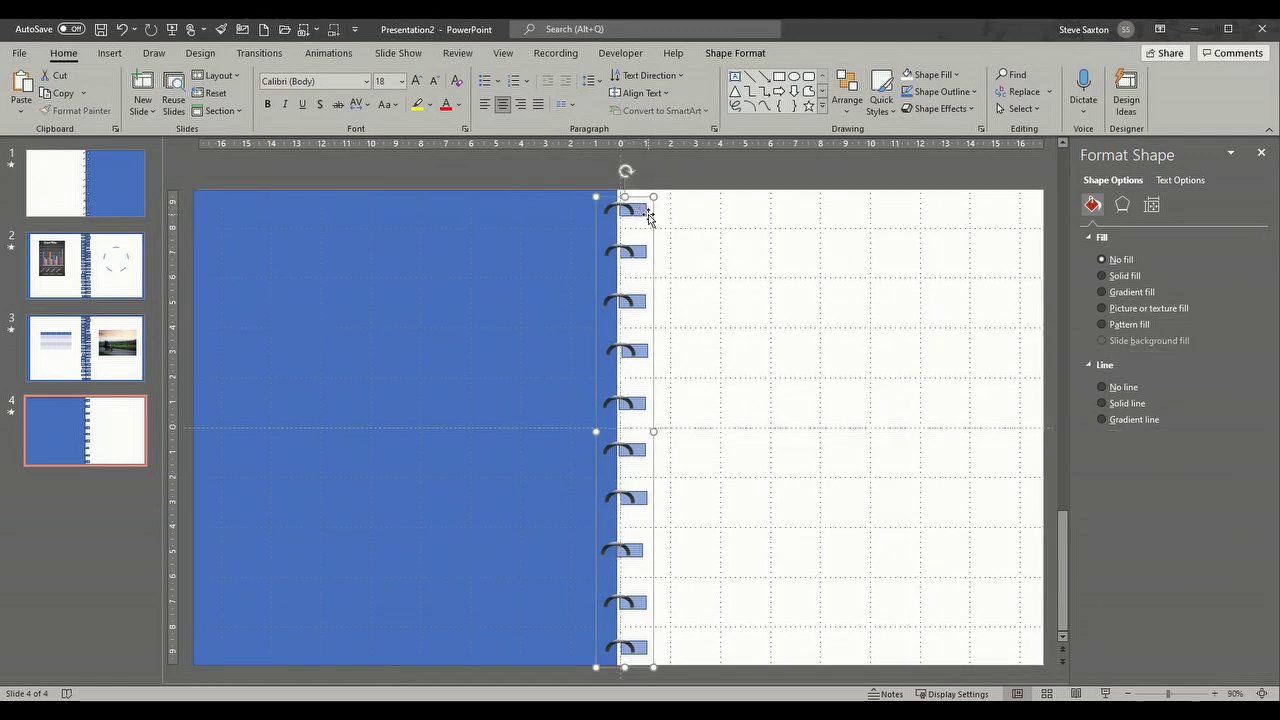
click(856, 119)
mouse_move(895, 364)
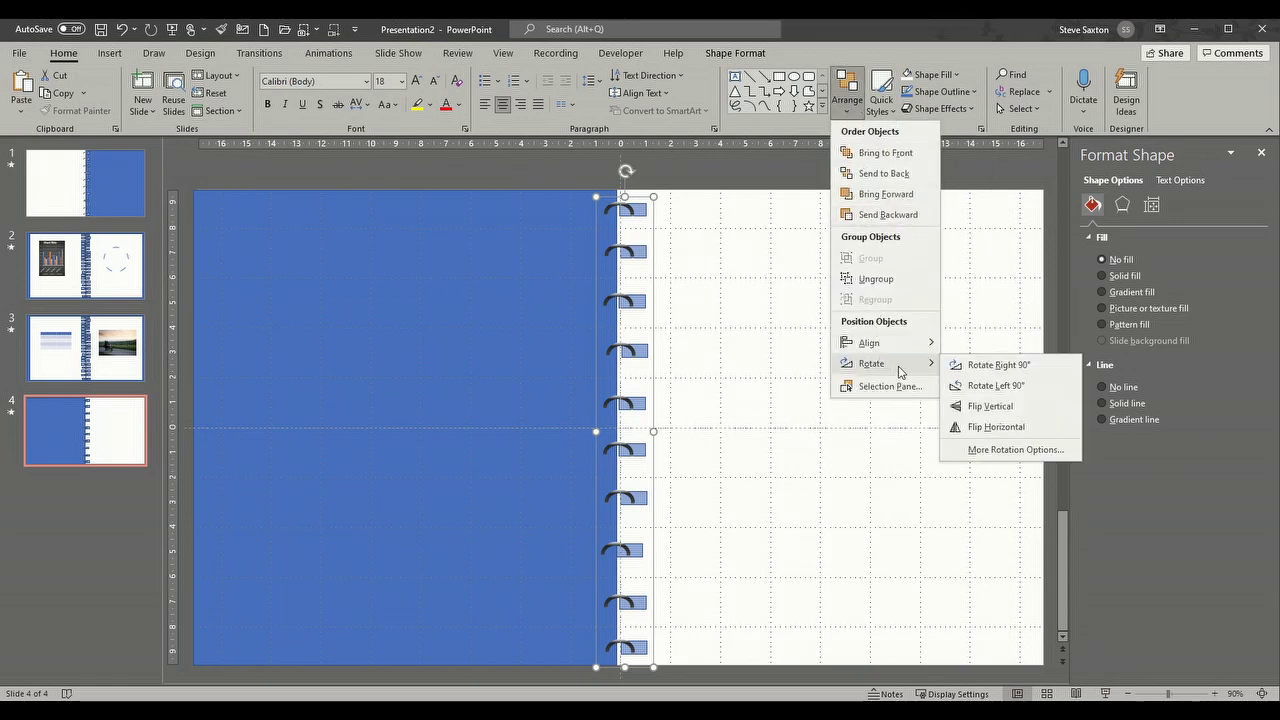
click(987, 428)
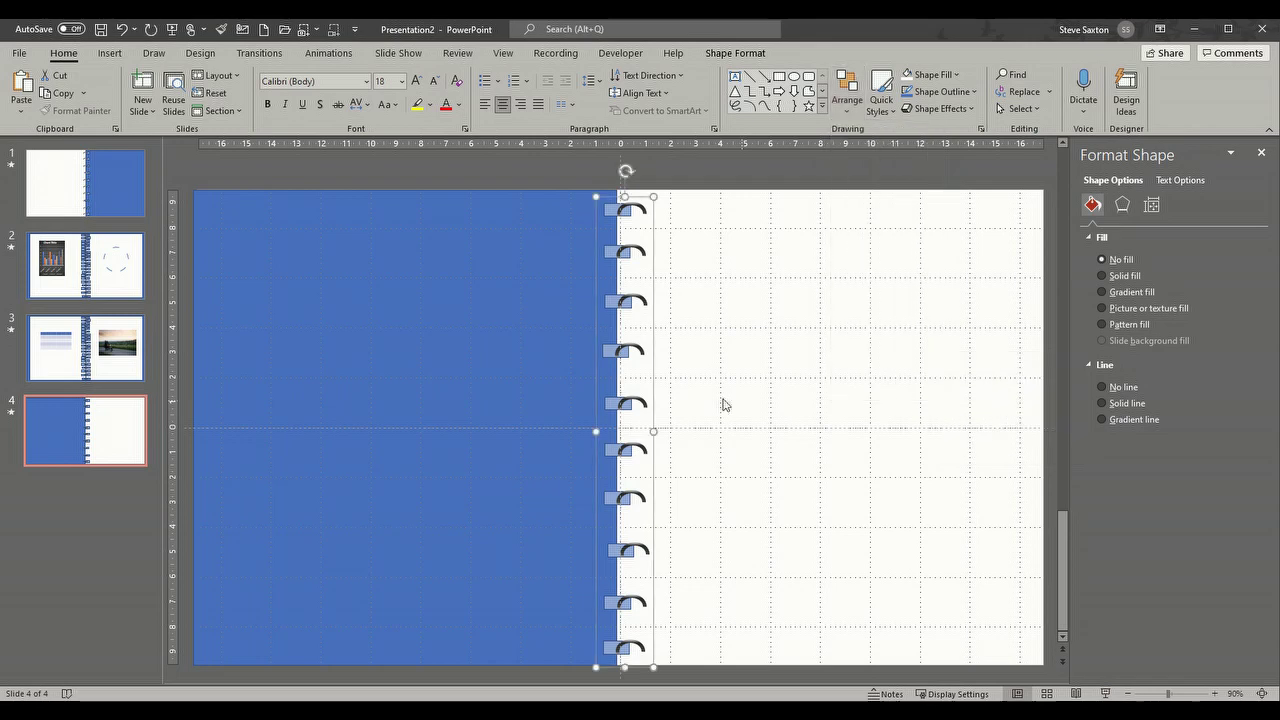
drag(628, 352, 610, 341)
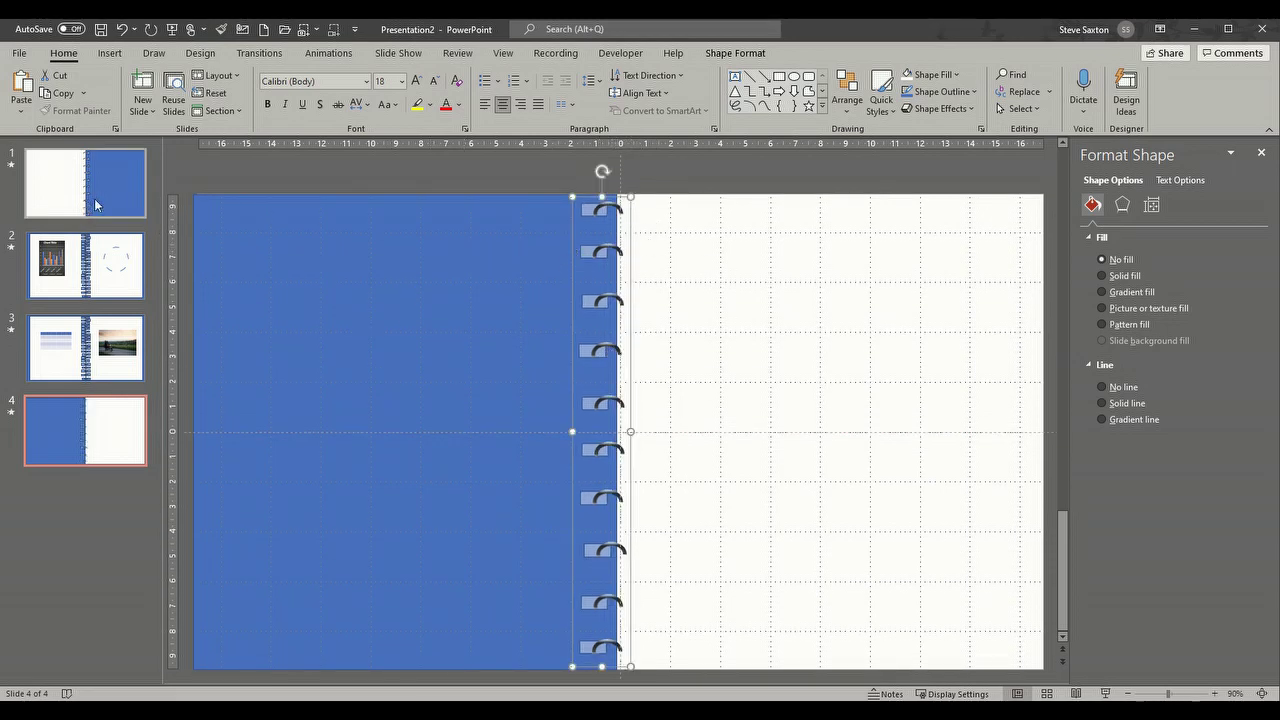
Step: On slide 1, shift the ring group slightly right so its holes sit further inside the blue cover
key(Home)
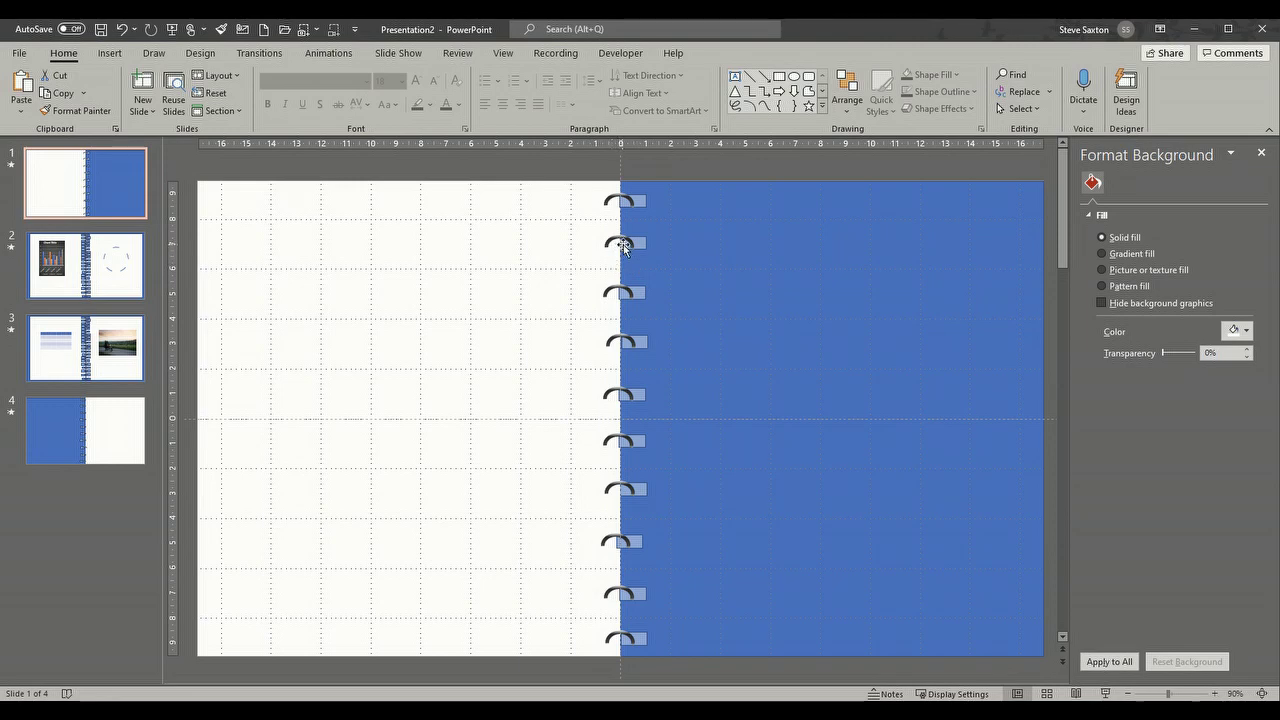
click(627, 244)
drag(627, 244, 640, 237)
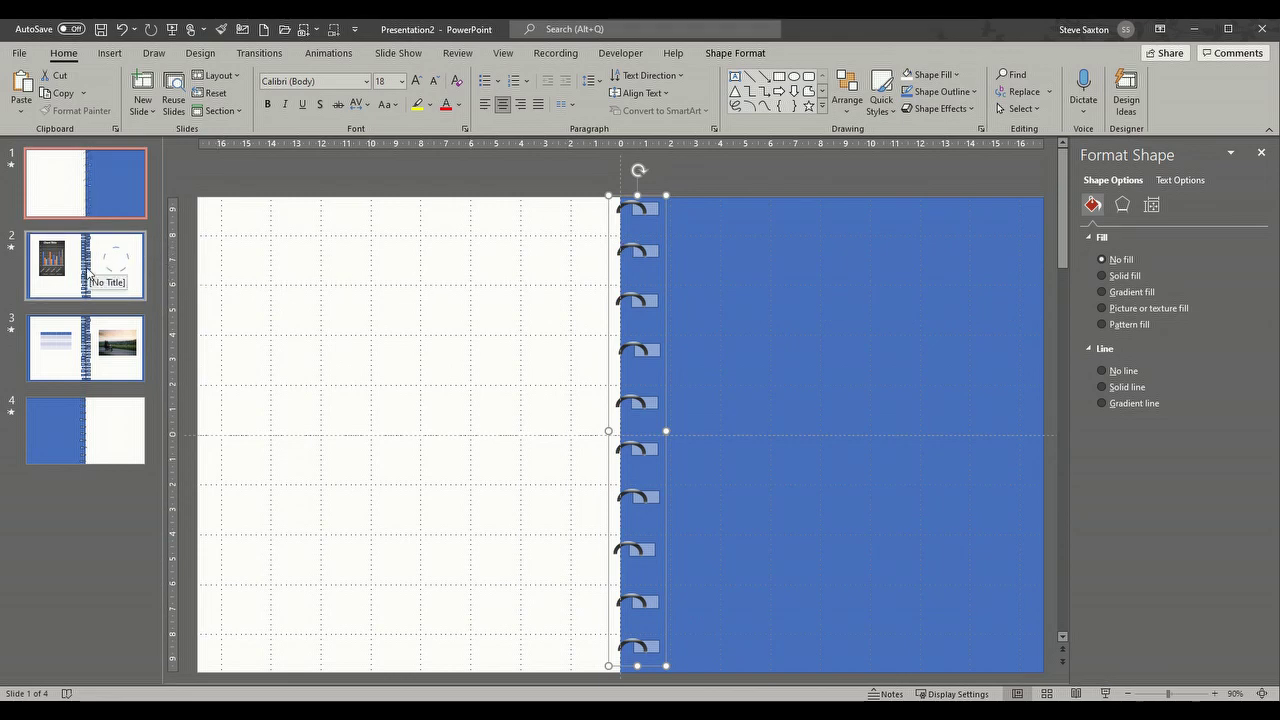
Step: Play the slide show from the beginning through to the back cover to check the page turns, and exit it
click(73, 203)
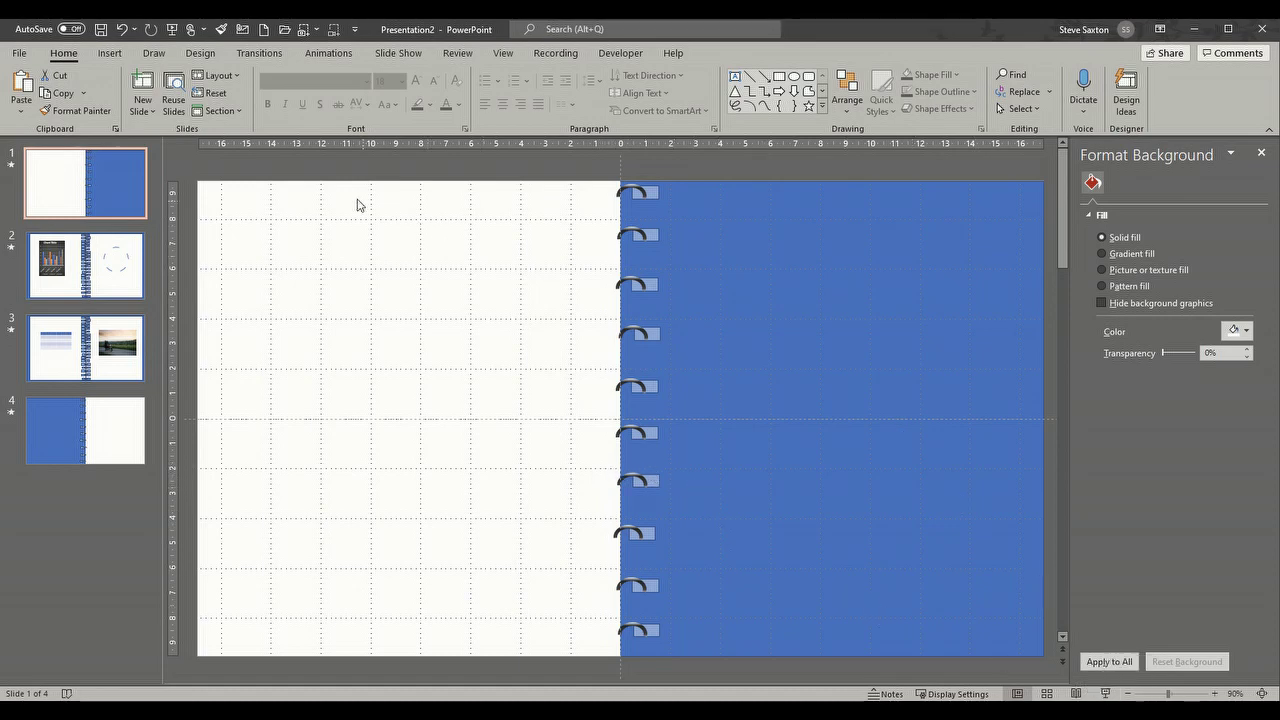
click(387, 55)
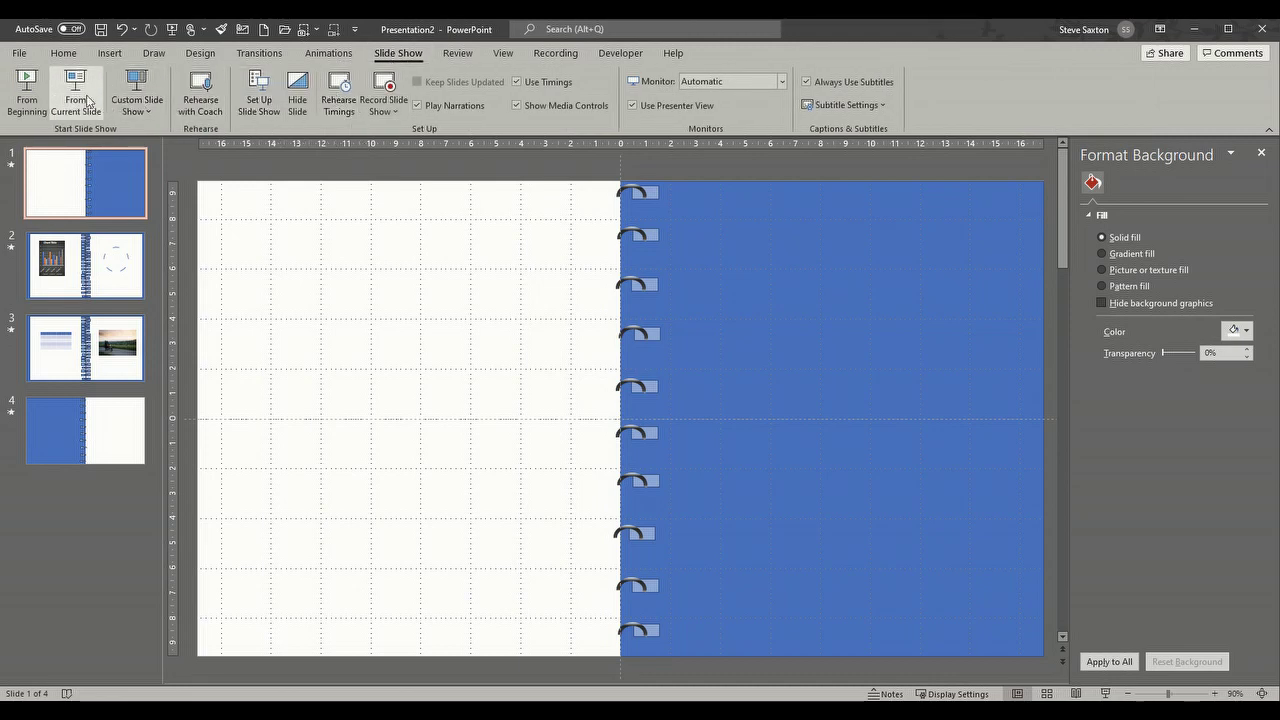
click(27, 88)
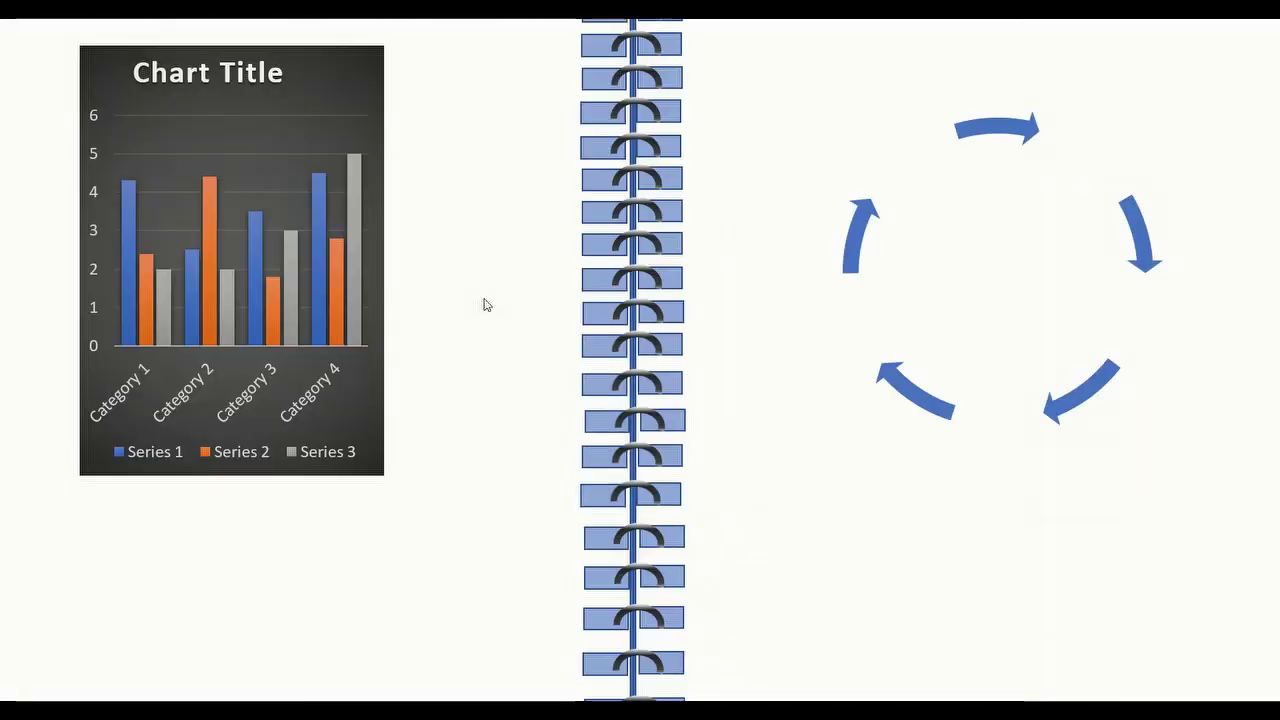
click(484, 304)
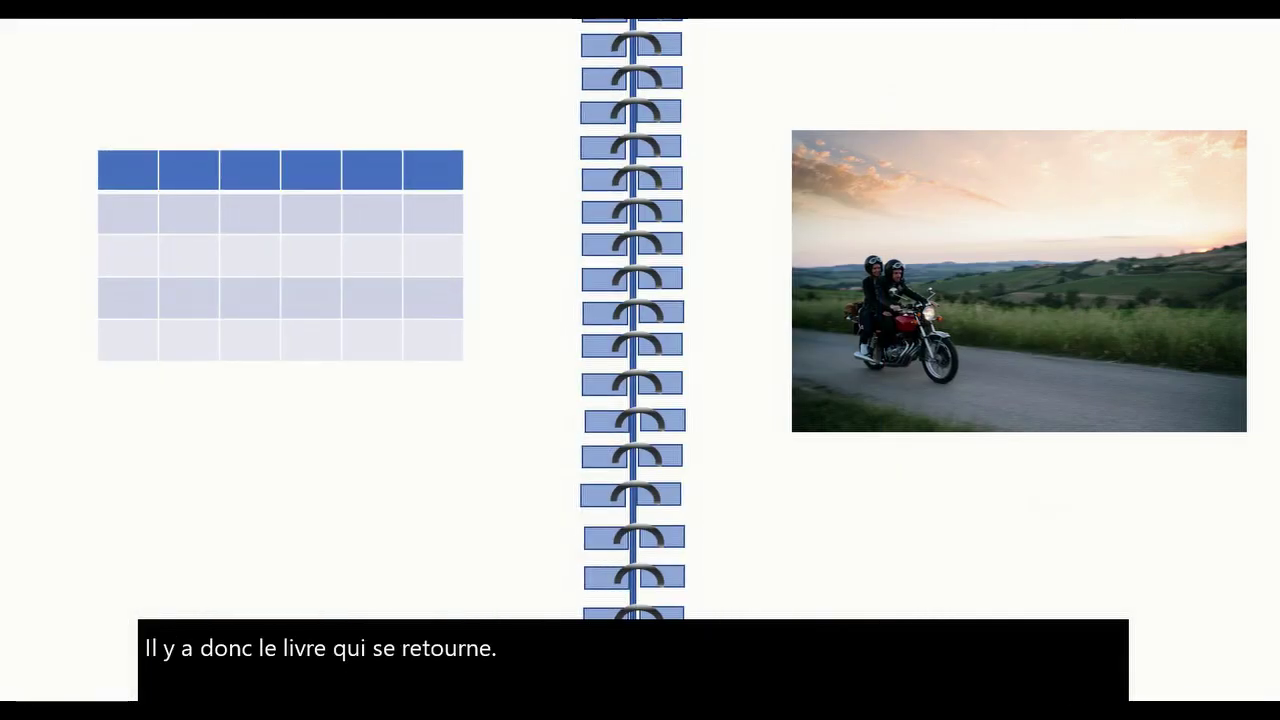
key(Right)
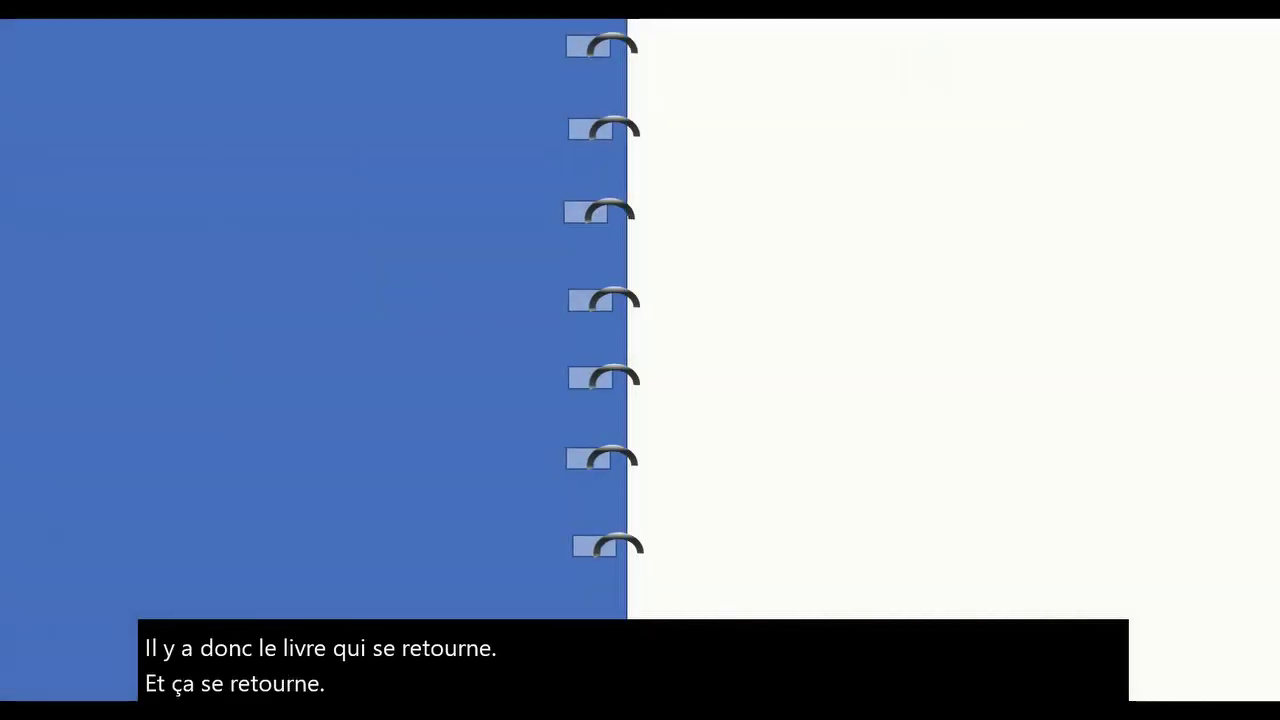
key(Escape)
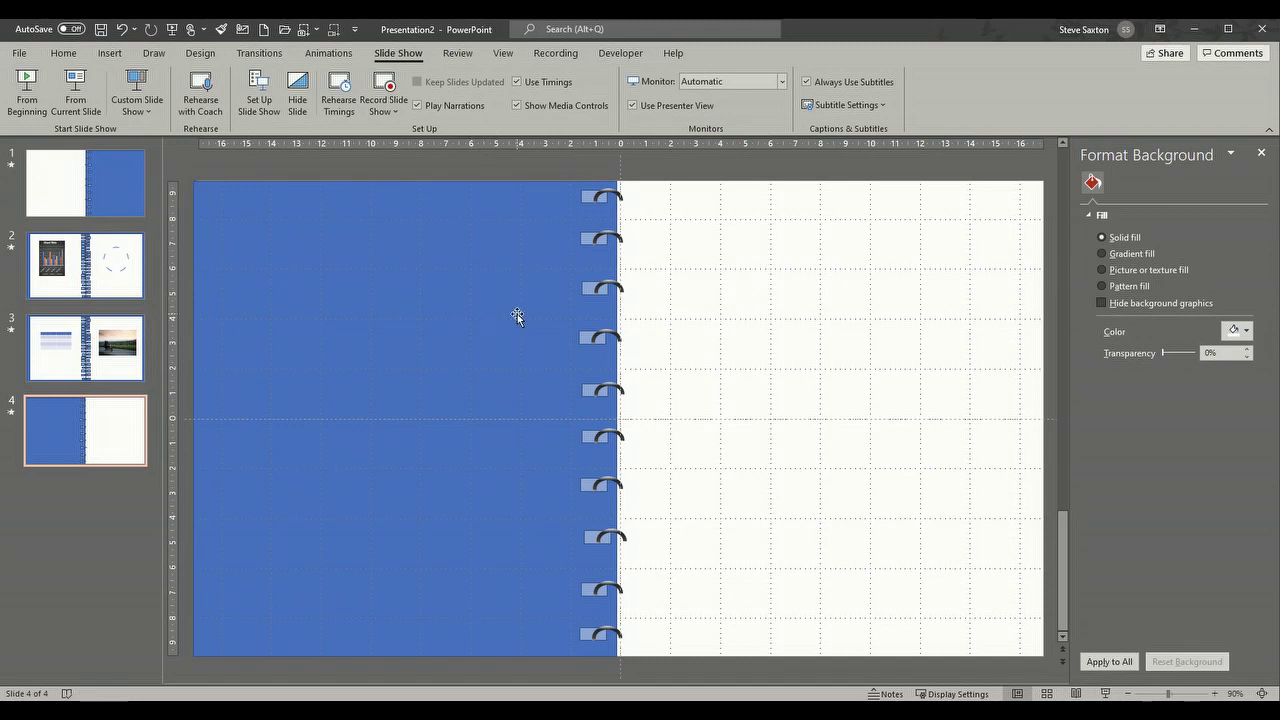
Step: Add a text box reading "My Flip Book" on the upper part of slide 1's blue cover
click(108, 192)
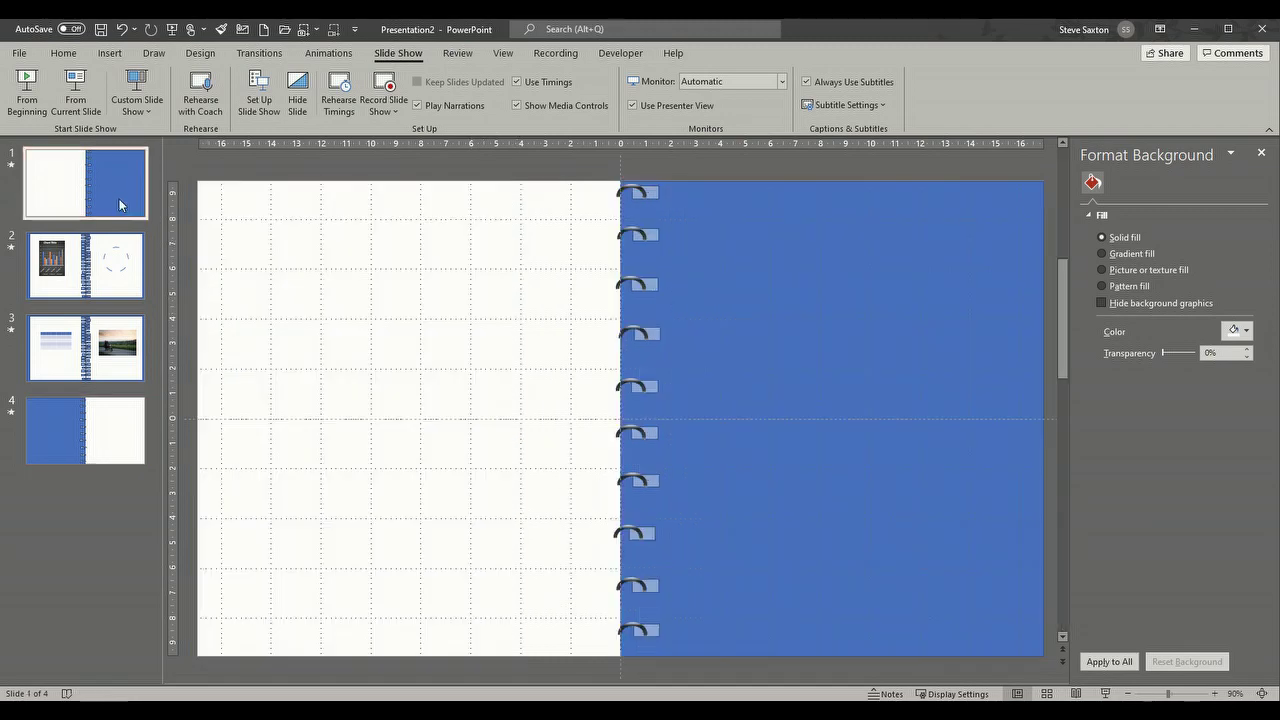
click(110, 53)
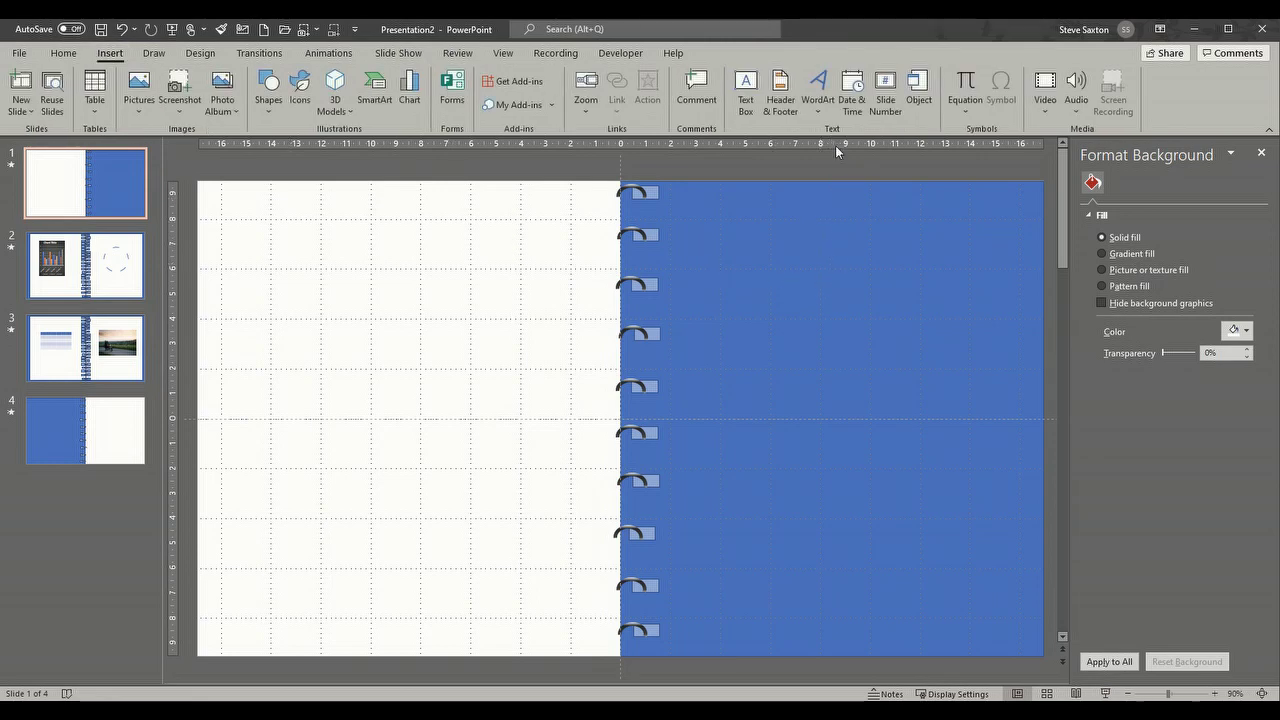
click(746, 92)
drag(737, 277, 960, 427)
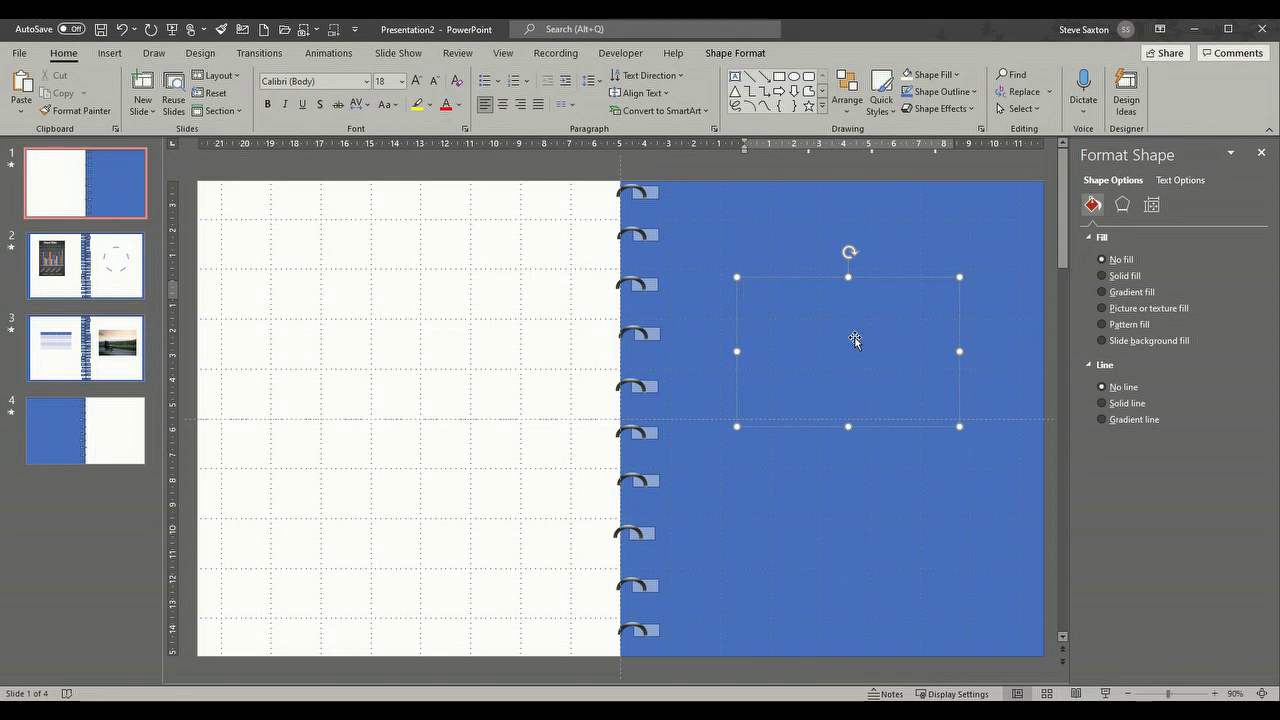
text(My)
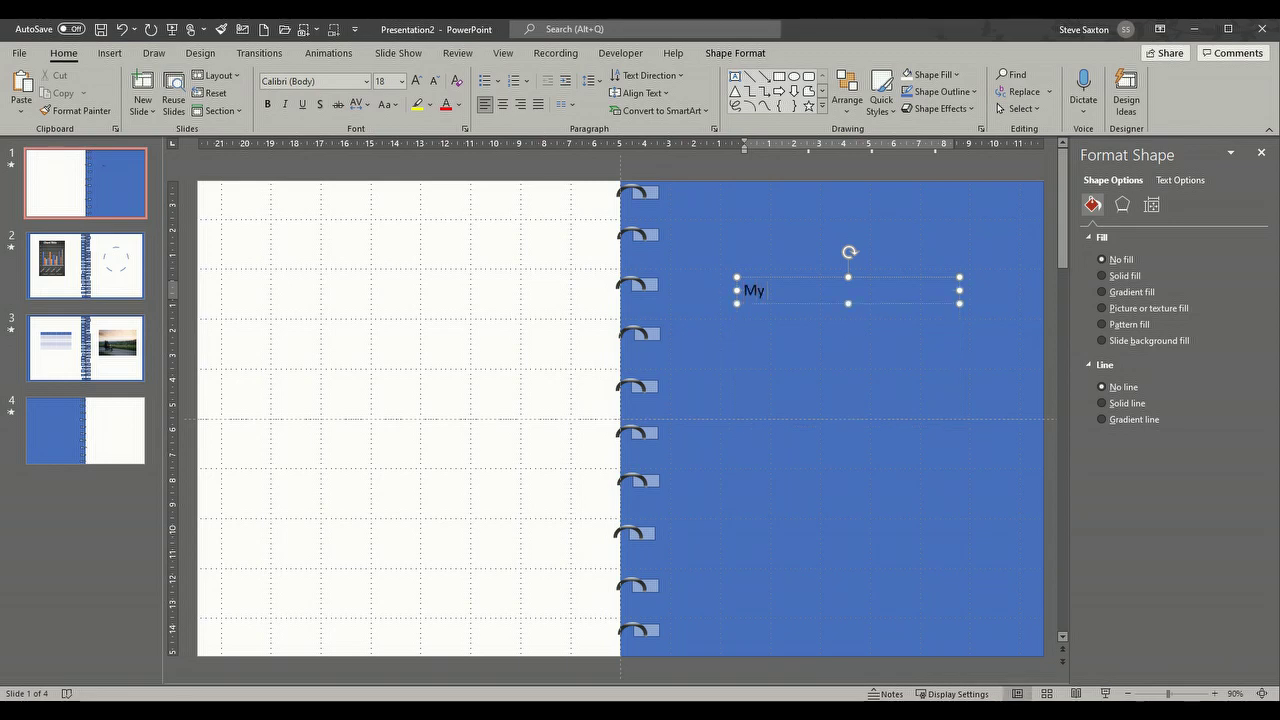
text( Flip Book)
Step: Set the "My Flip Book" title to font size 60 and center it
click(842, 291)
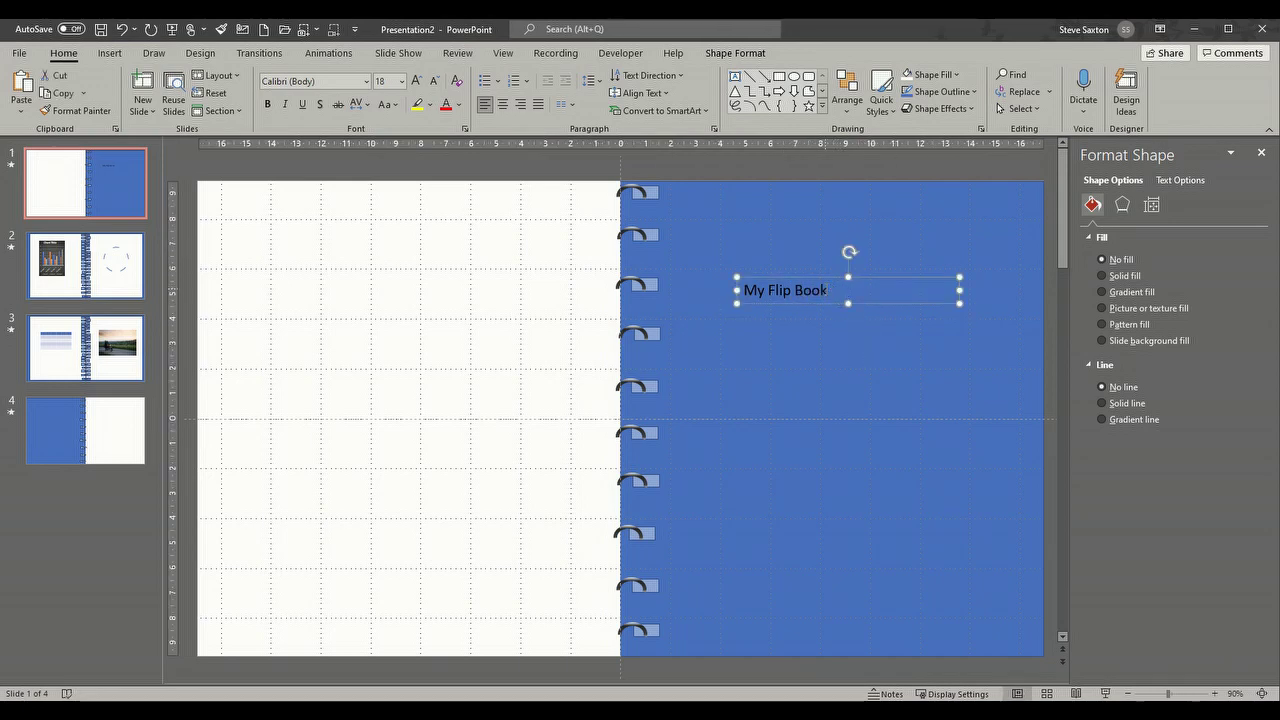
drag(834, 291, 742, 291)
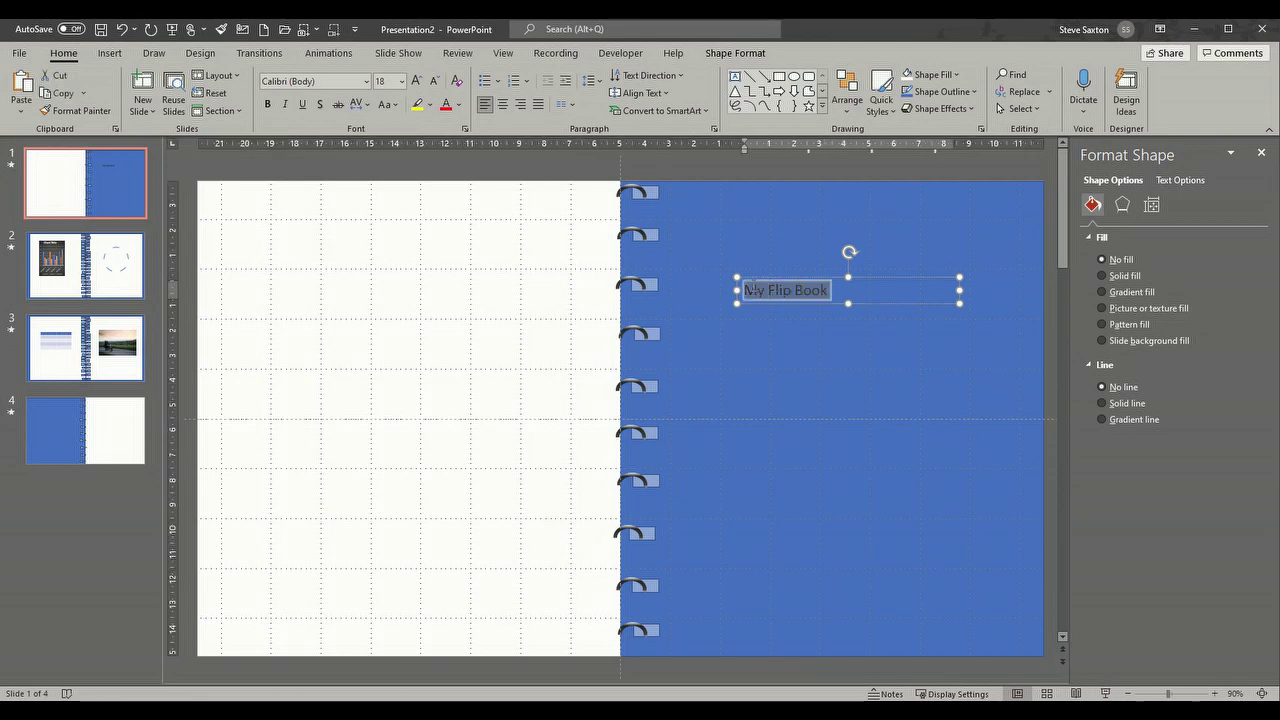
click(401, 81)
click(387, 405)
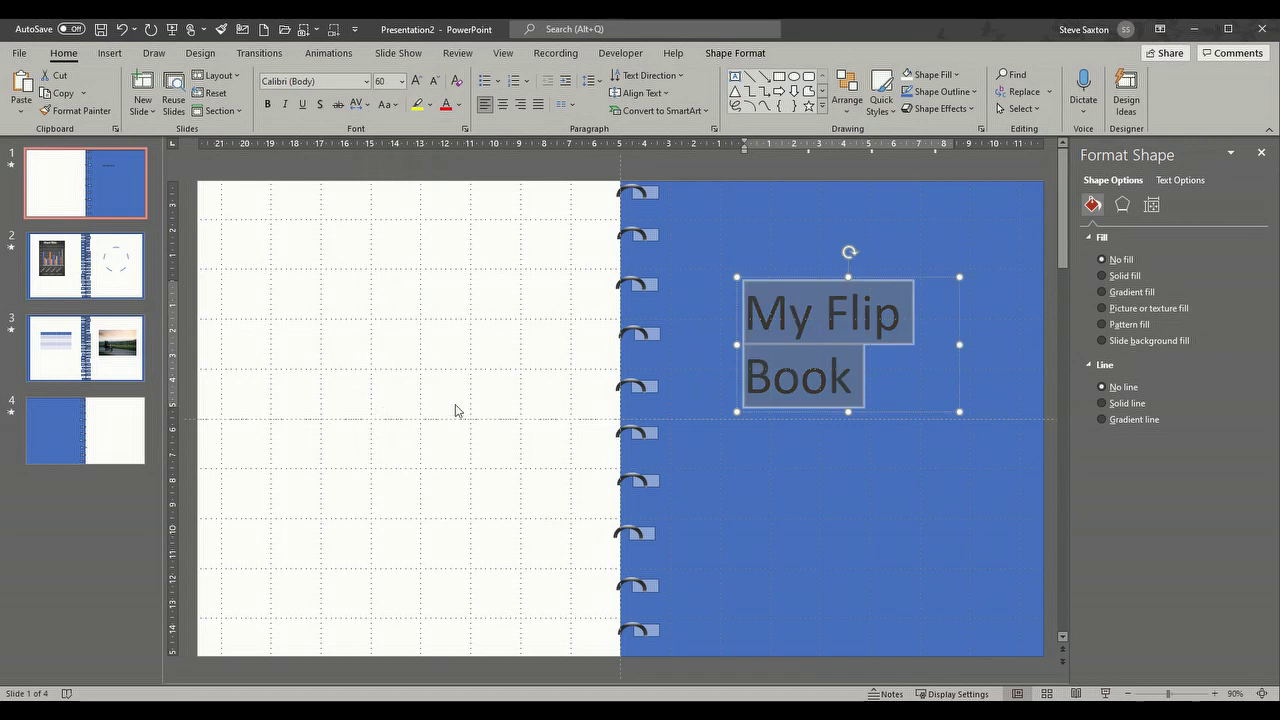
click(502, 104)
Step: Add a text box reading "Wise words" around the middle of slide 4's blue back cover
click(55, 421)
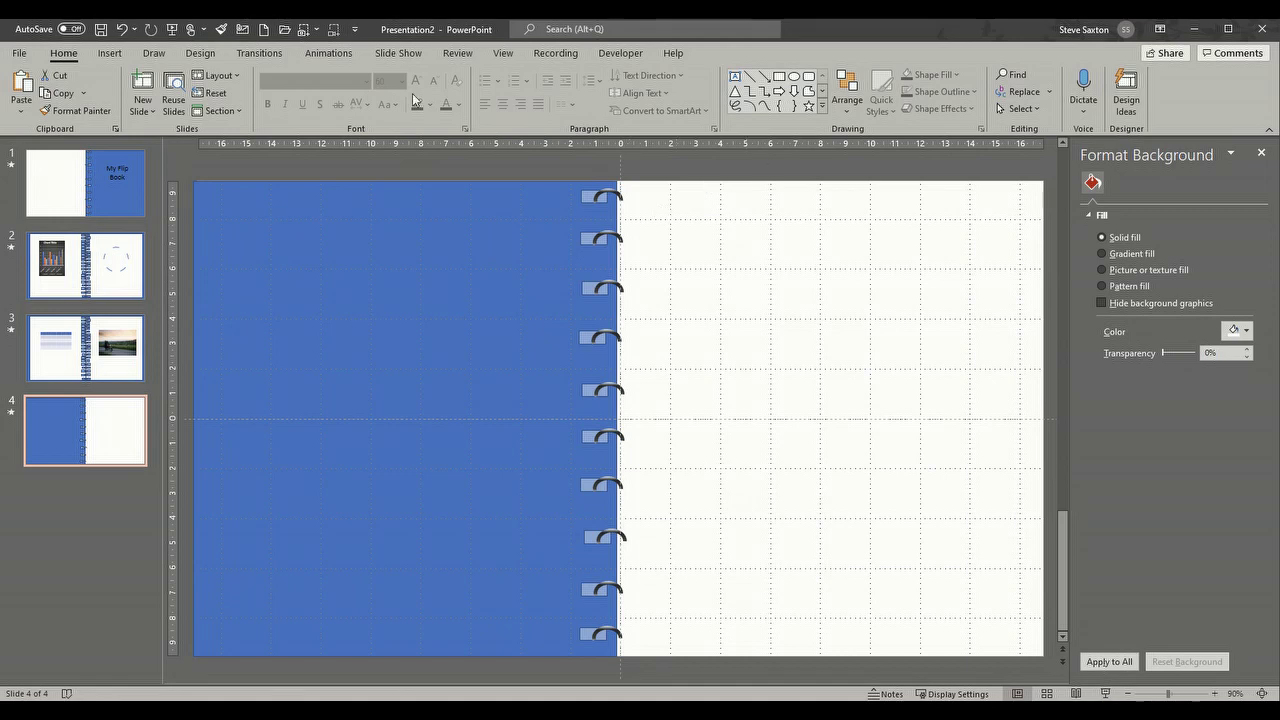
click(109, 53)
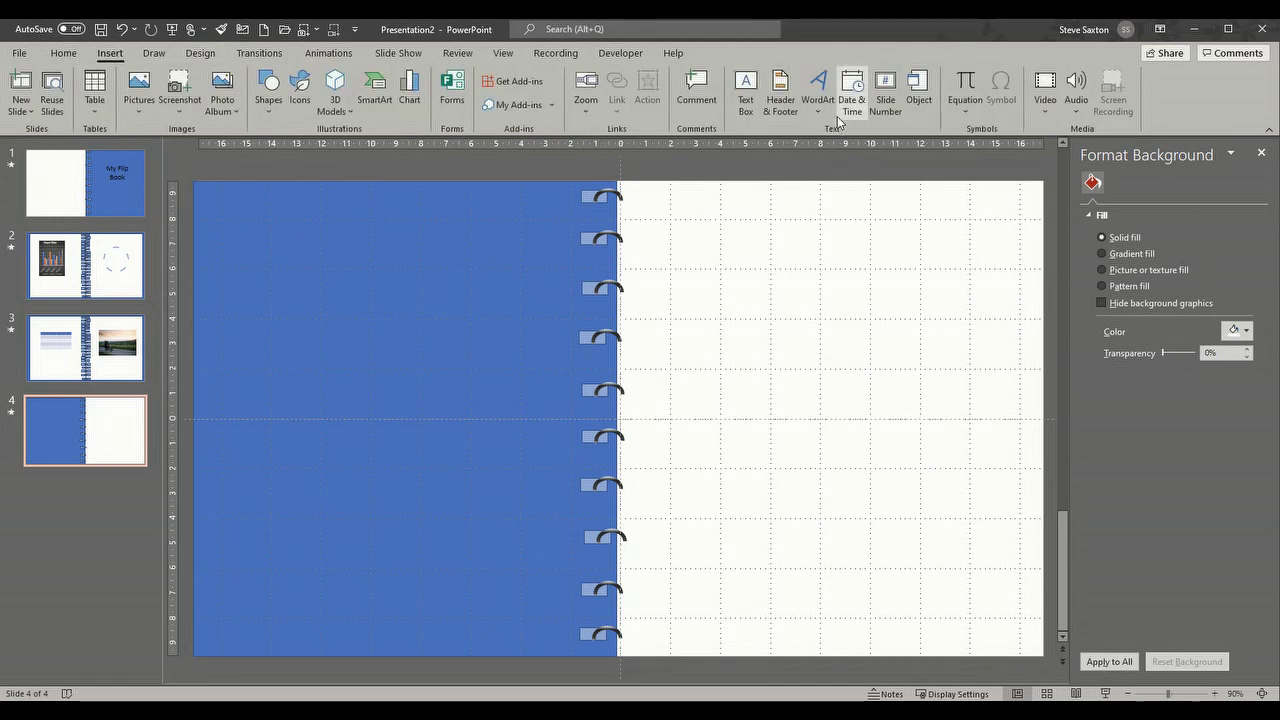
click(753, 106)
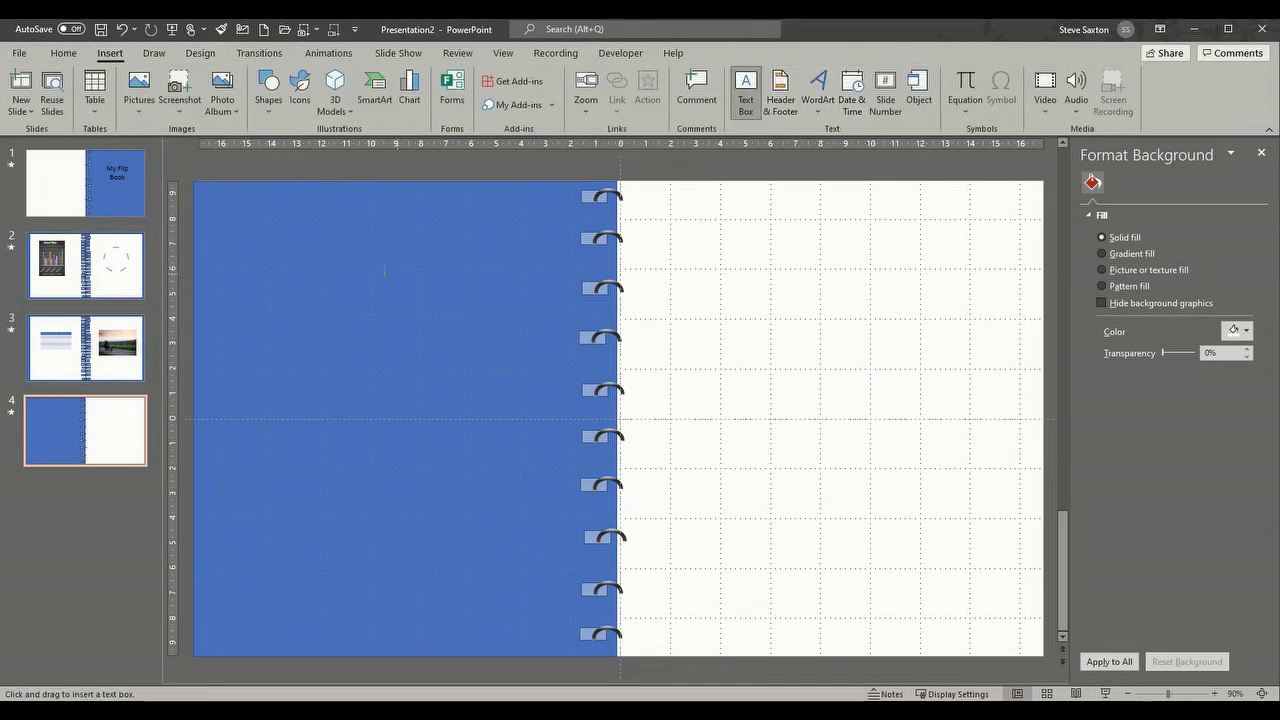
drag(321, 343, 556, 450)
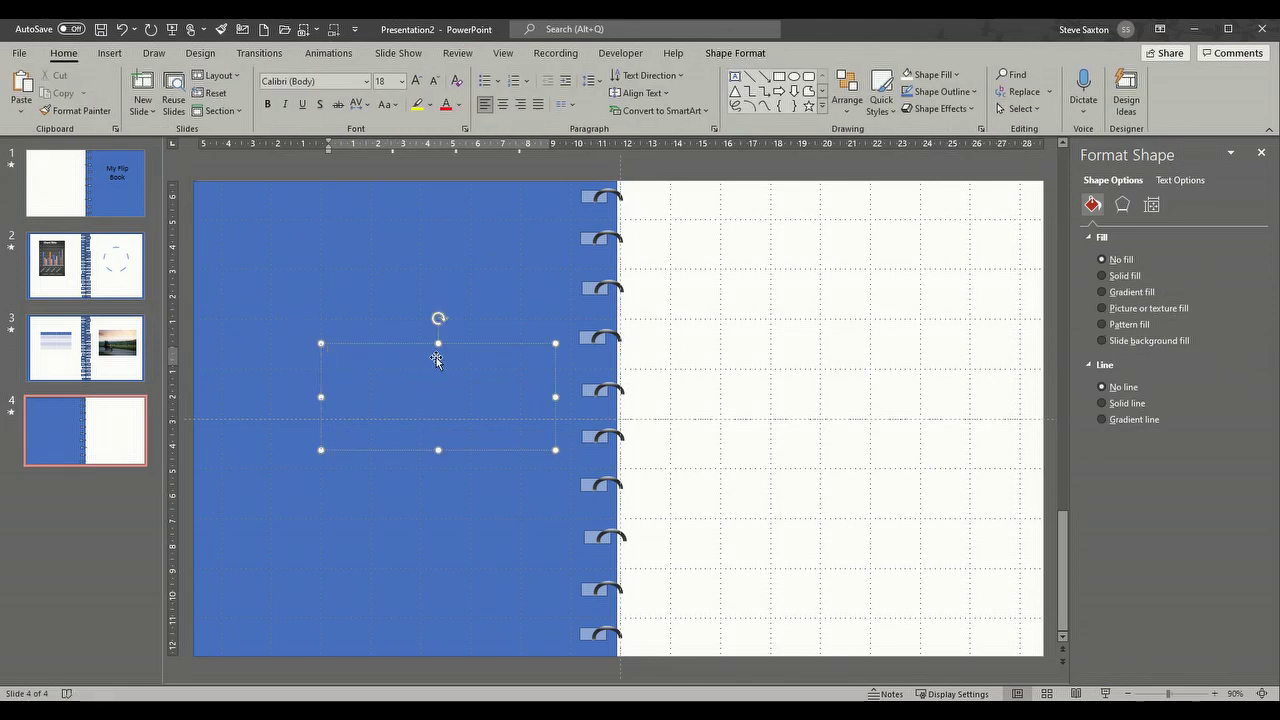
text(Wise words)
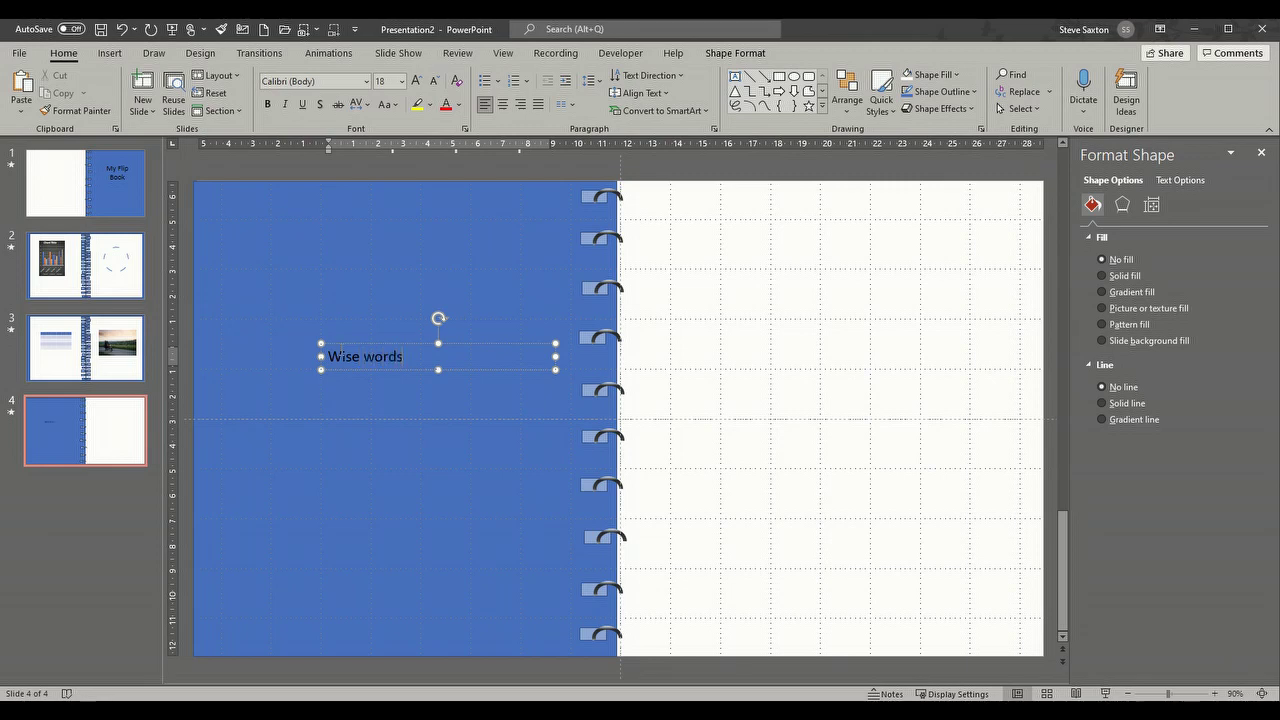
Step: Set the "Wise words" text to font size 54, center it, and move its box slightly up and left on the back cover
drag(408, 358, 327, 357)
click(401, 81)
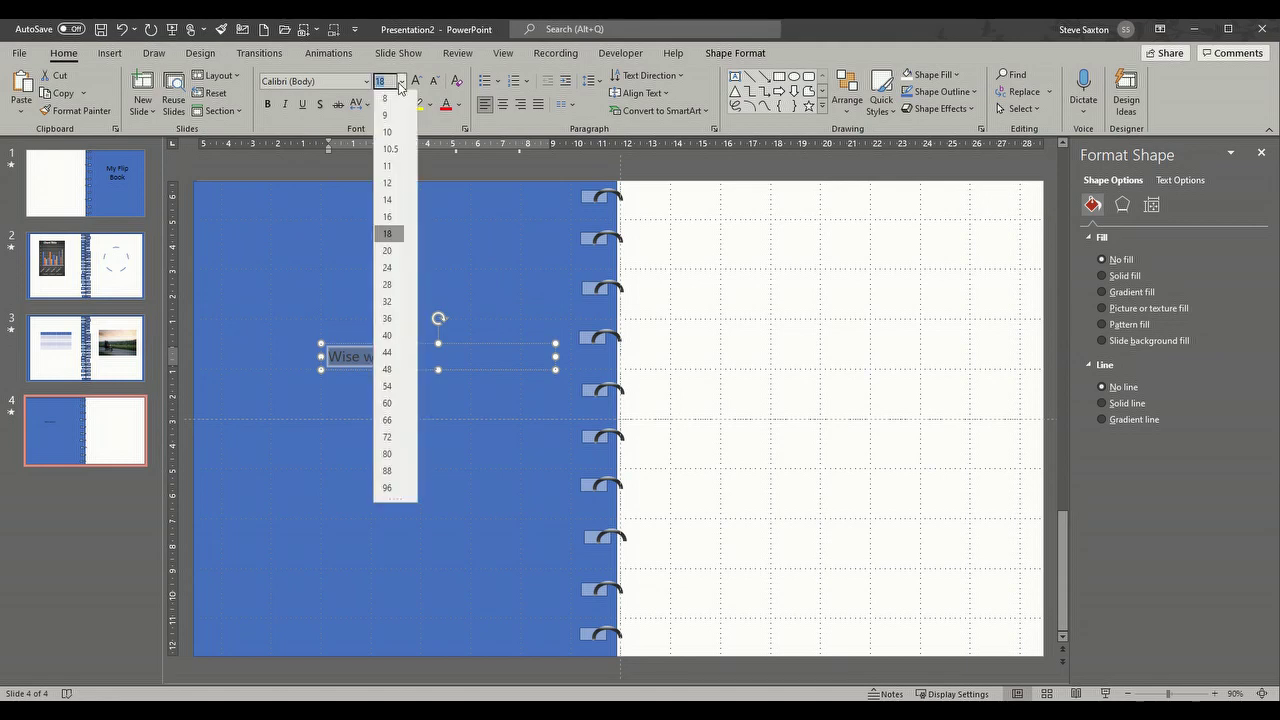
click(388, 388)
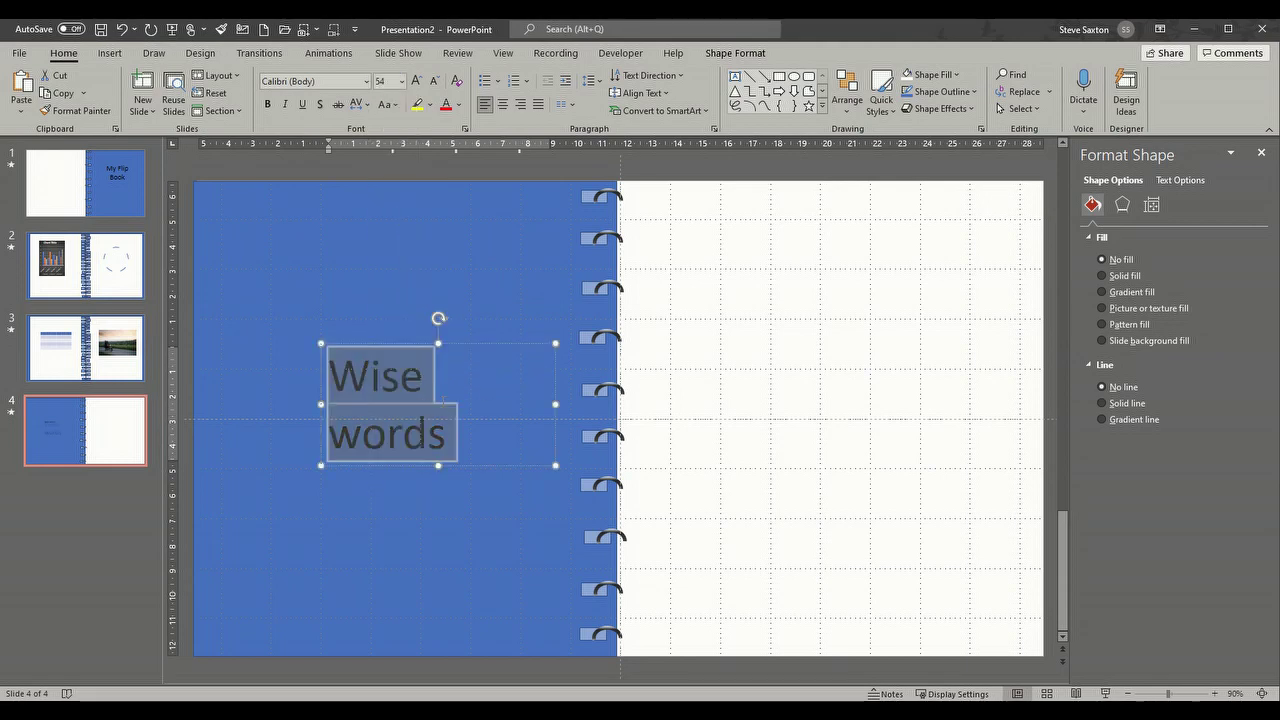
click(504, 105)
drag(510, 346, 462, 317)
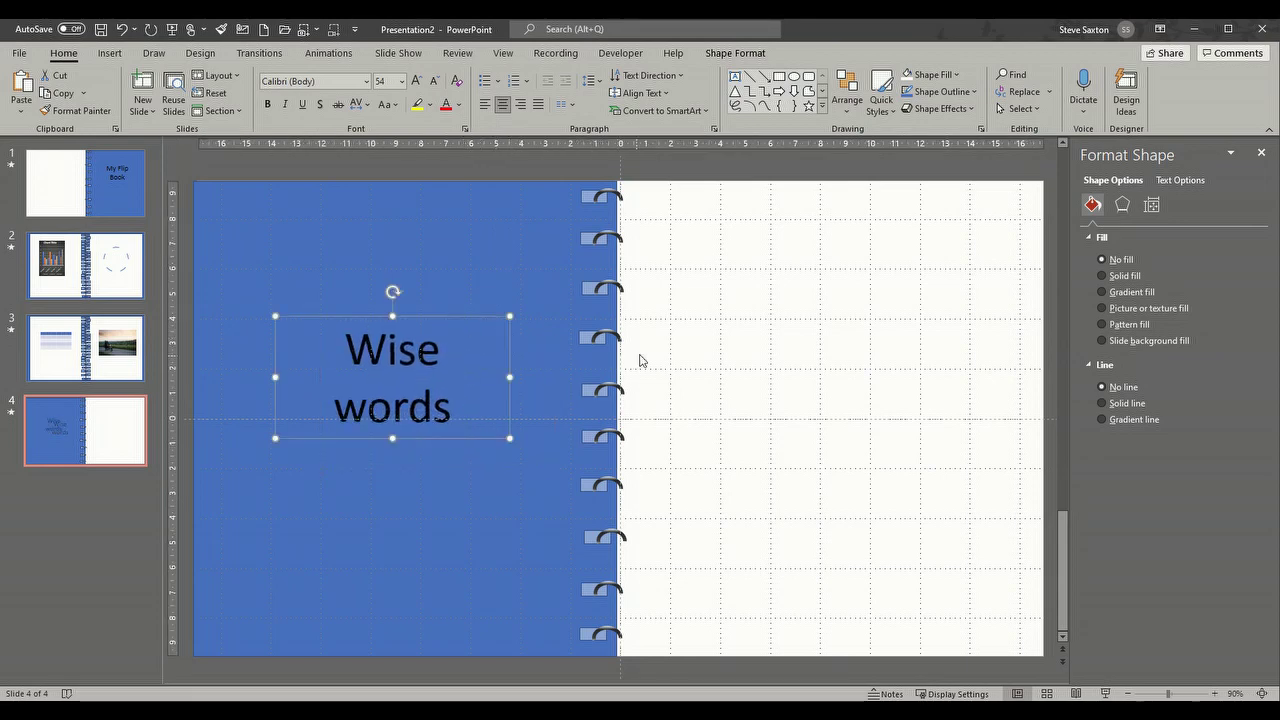
click(640, 360)
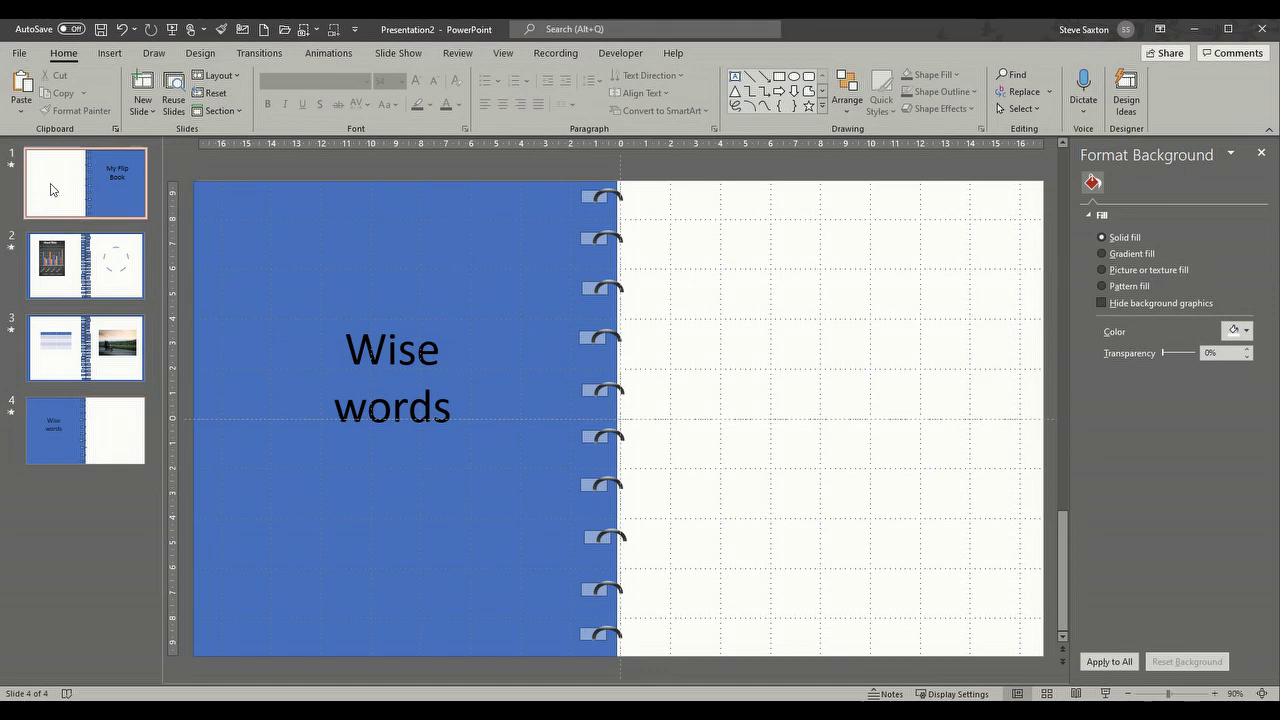
Step: Review the covers on slides 1 and 4 and the spread on slide 2, and check the transition settings of slides 1 and 2
click(52, 183)
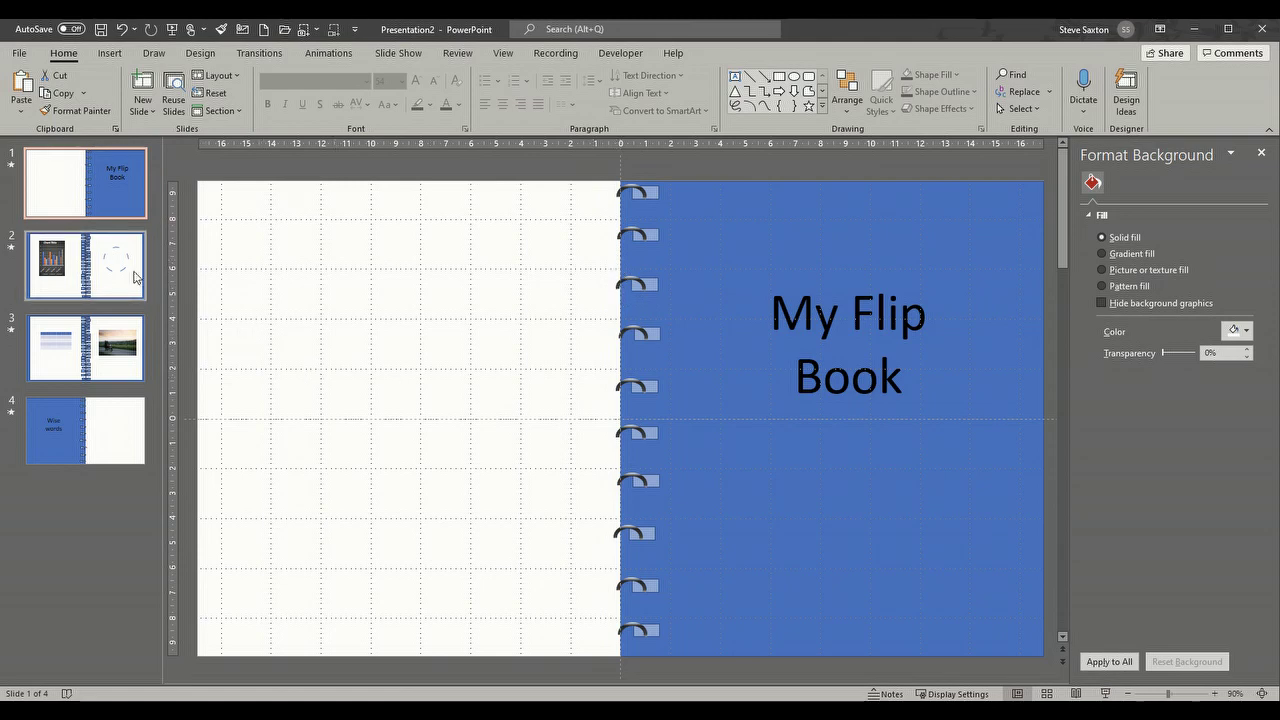
click(84, 262)
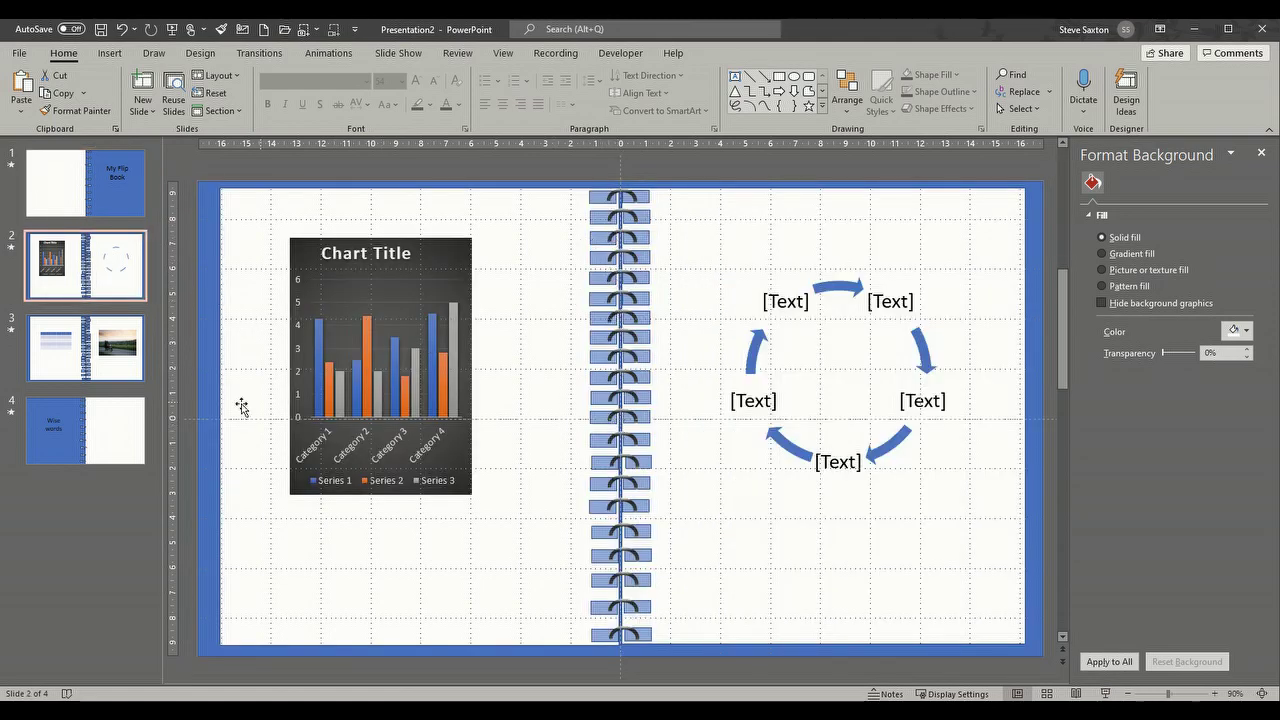
click(88, 438)
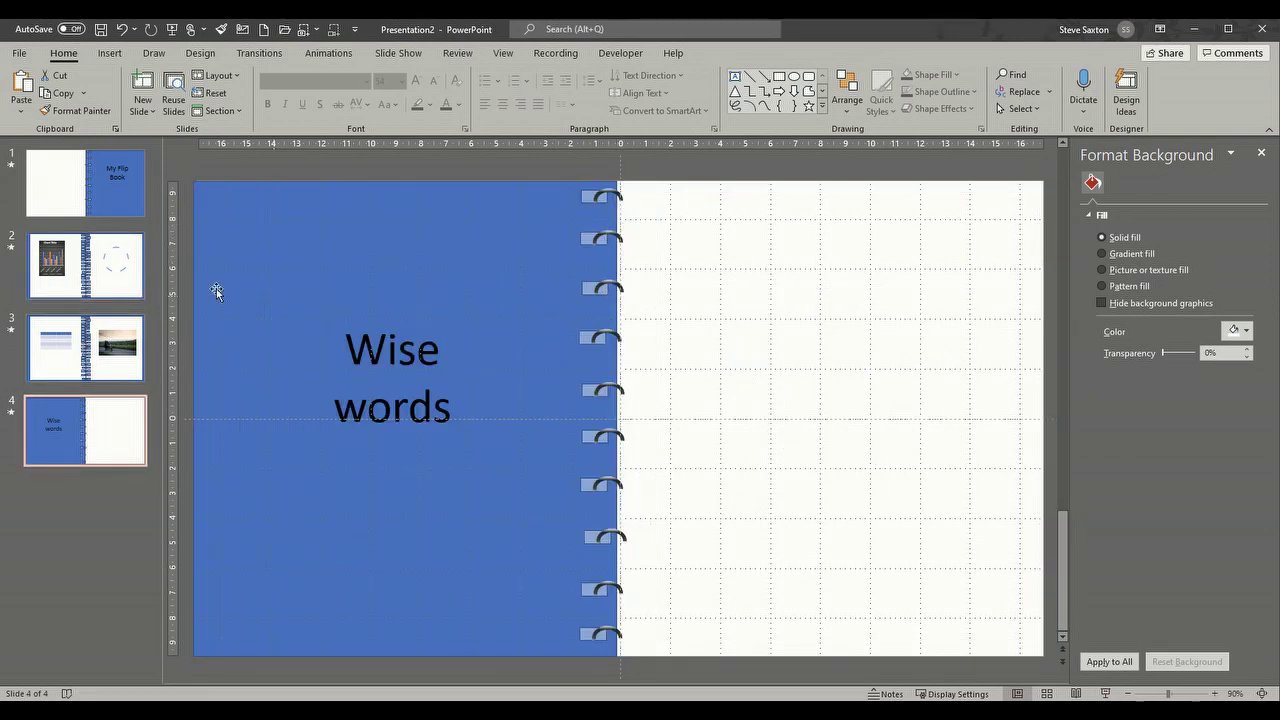
click(92, 282)
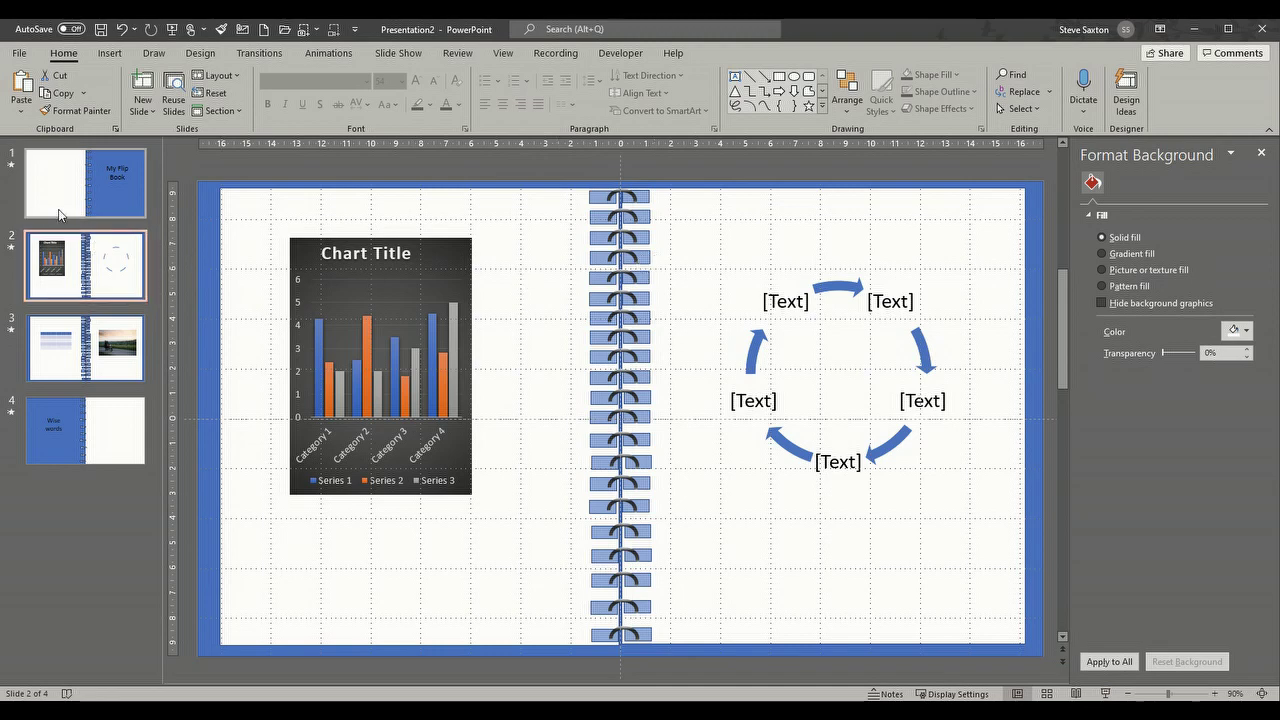
click(259, 53)
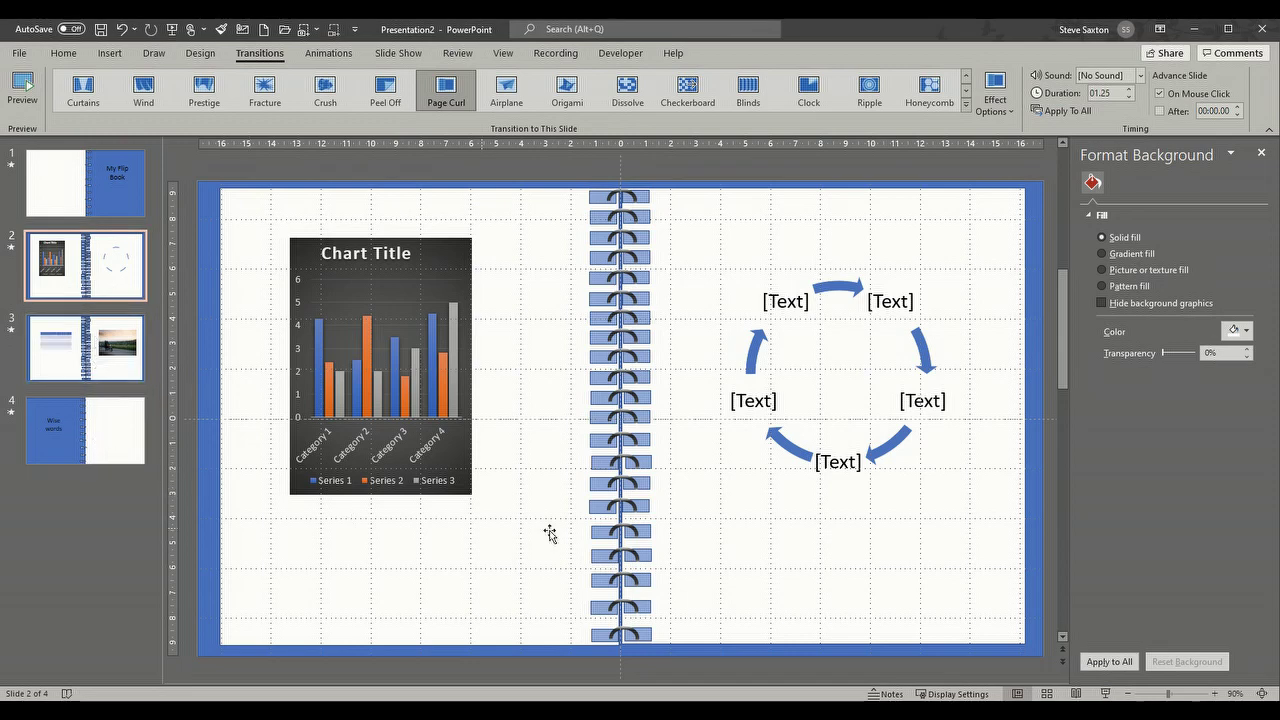
click(85, 182)
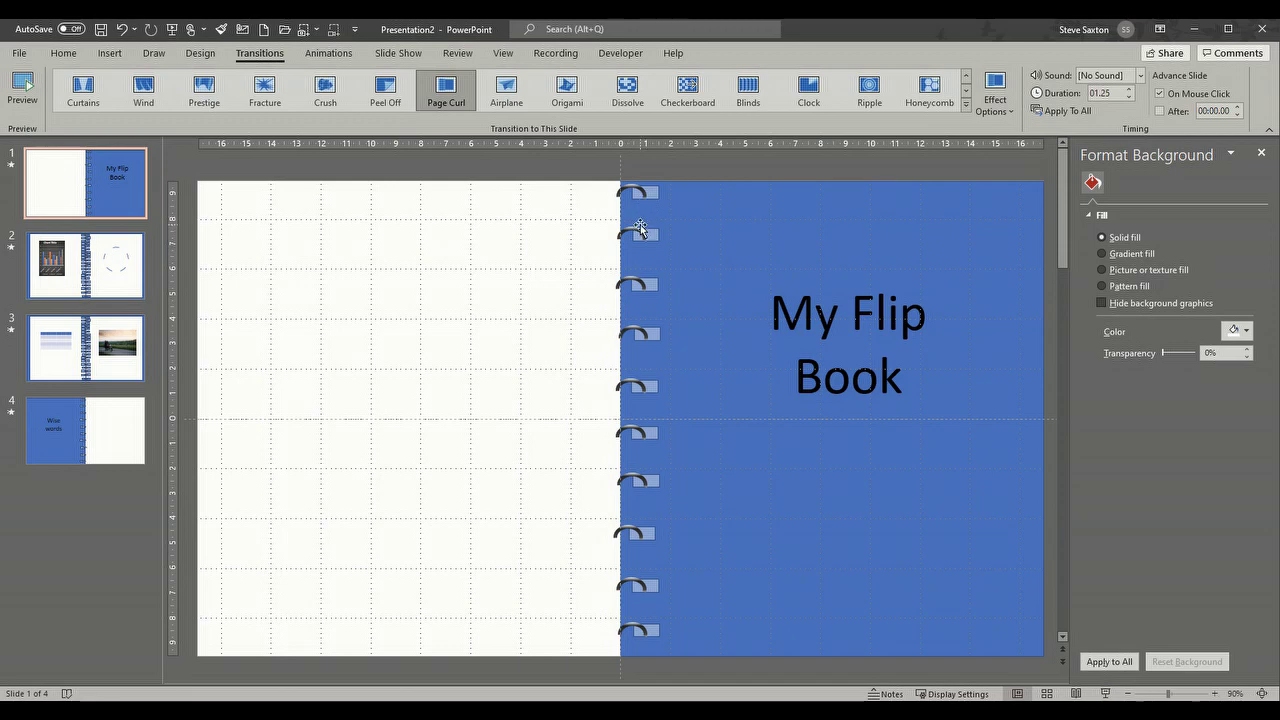
click(85, 270)
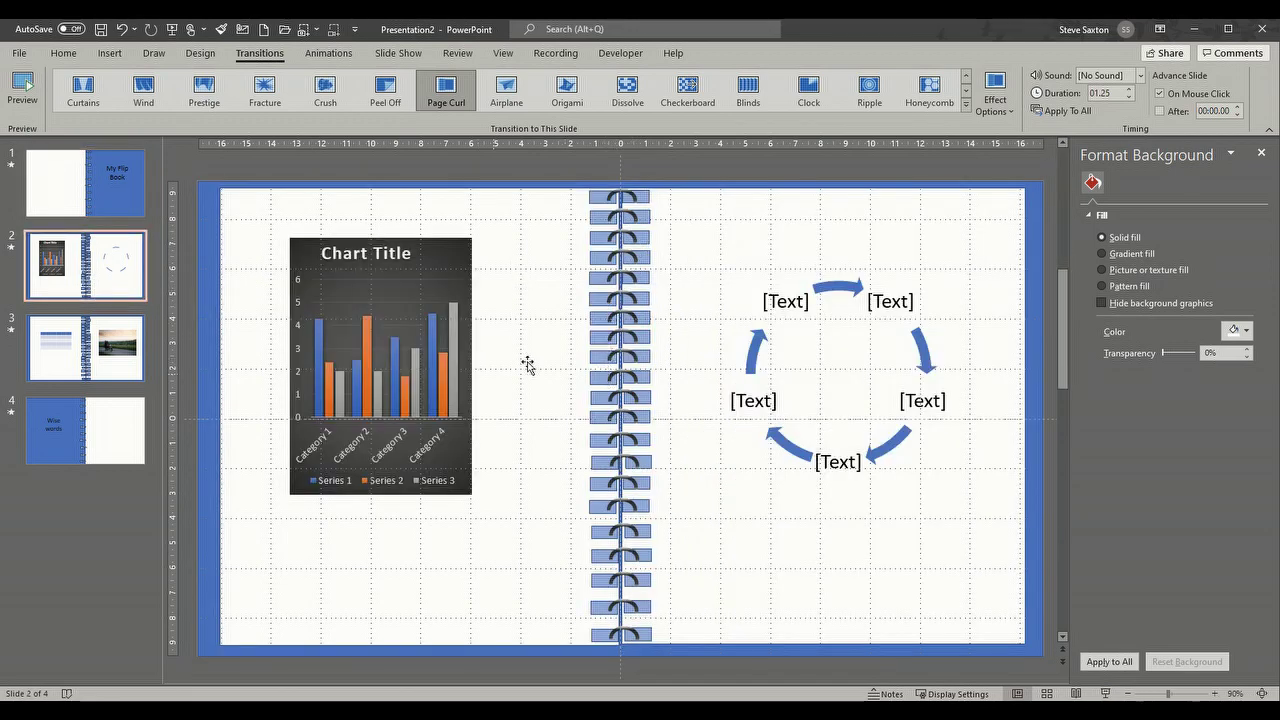